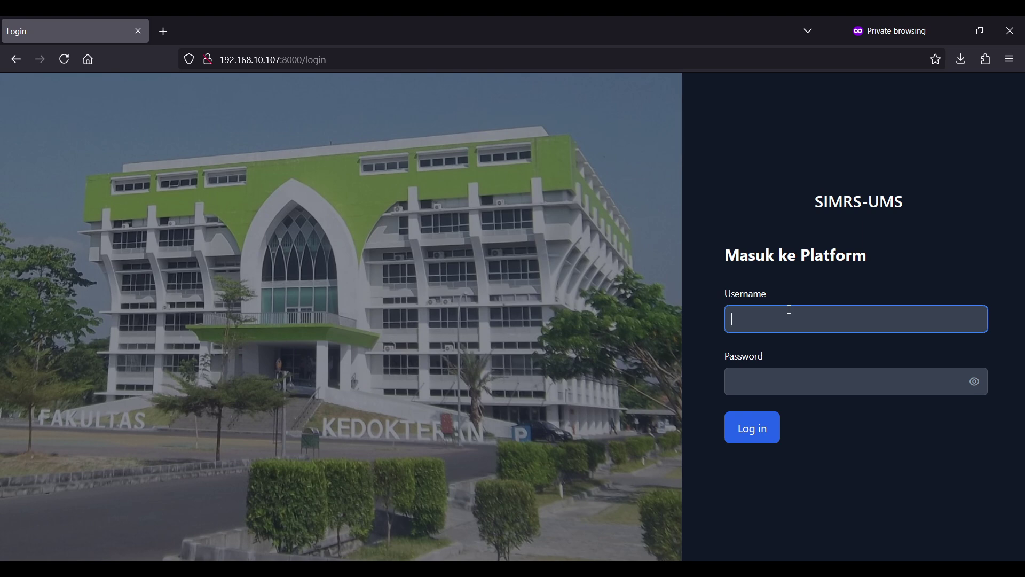
- Log in as the gudang warehouse user with the account password
{"action": "type", "text": "gudang"}
{"action": "key", "text": "Tab"}
{"action": "type", "text": "123"}
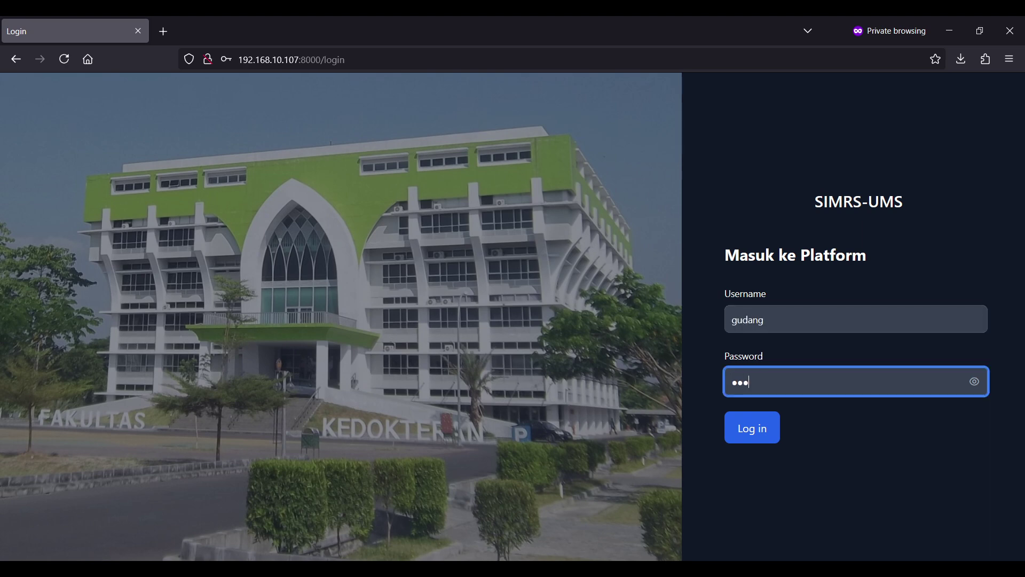
{"action": "type", "text": "45678"}
{"action": "key", "text": "Return"}
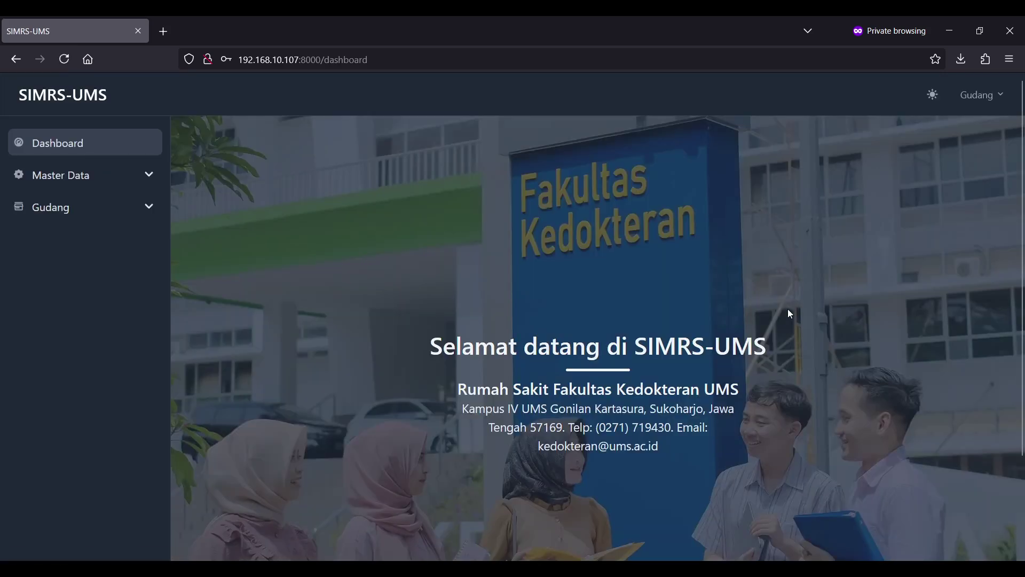
- Expand the Master Data and Gudang sidebar sections, then collapse Master Data again
{"action": "left_click", "coordinate": [133, 183]}
{"action": "left_click", "coordinate": [128, 278]}
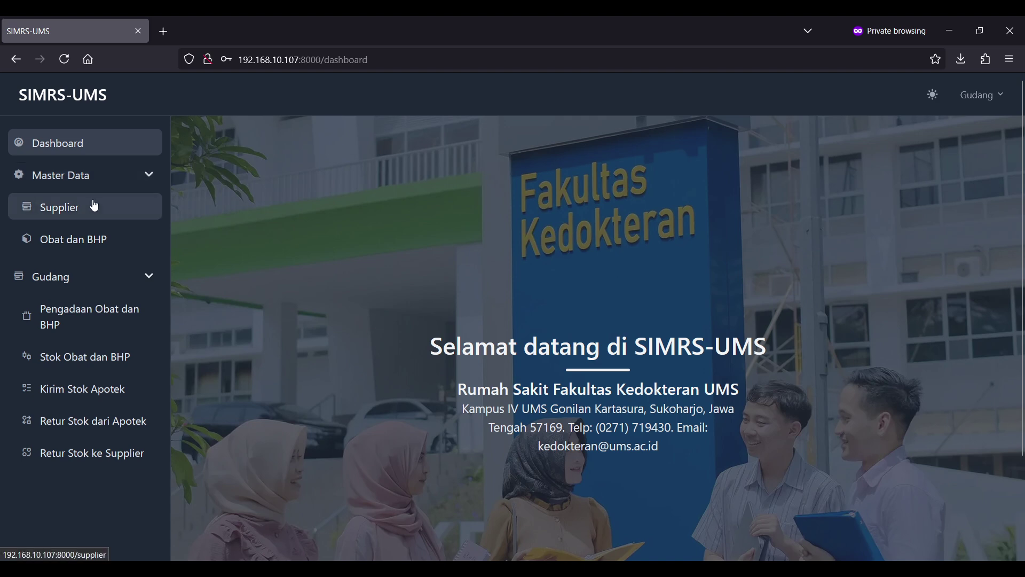
{"action": "left_click", "coordinate": [116, 177]}
- Add a new supplier named 'PT. Supplier' and save it
{"action": "left_click", "coordinate": [116, 177]}
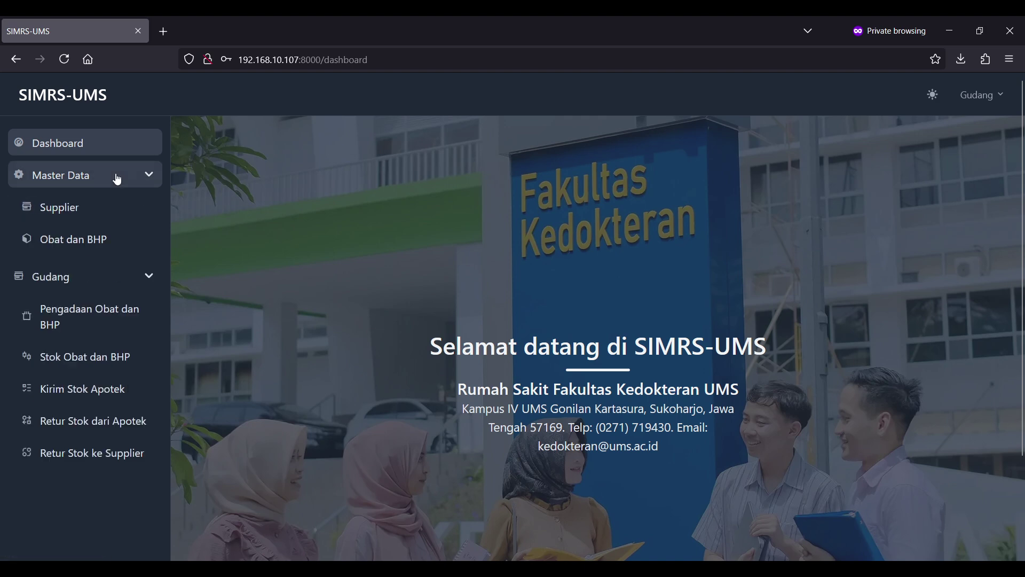
{"action": "left_click", "coordinate": [92, 207]}
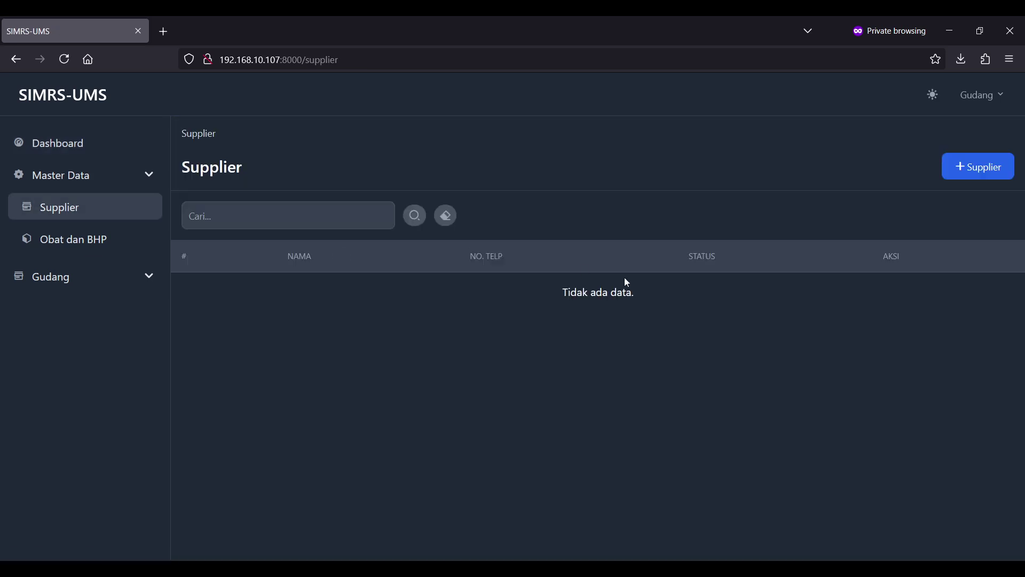
{"action": "left_click", "coordinate": [987, 176]}
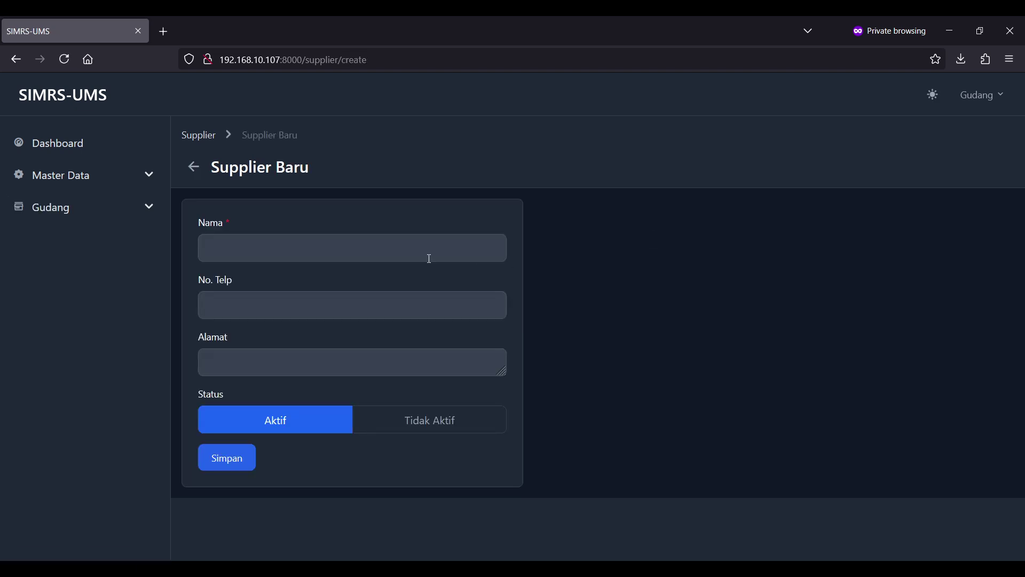
{"action": "left_click", "coordinate": [430, 259]}
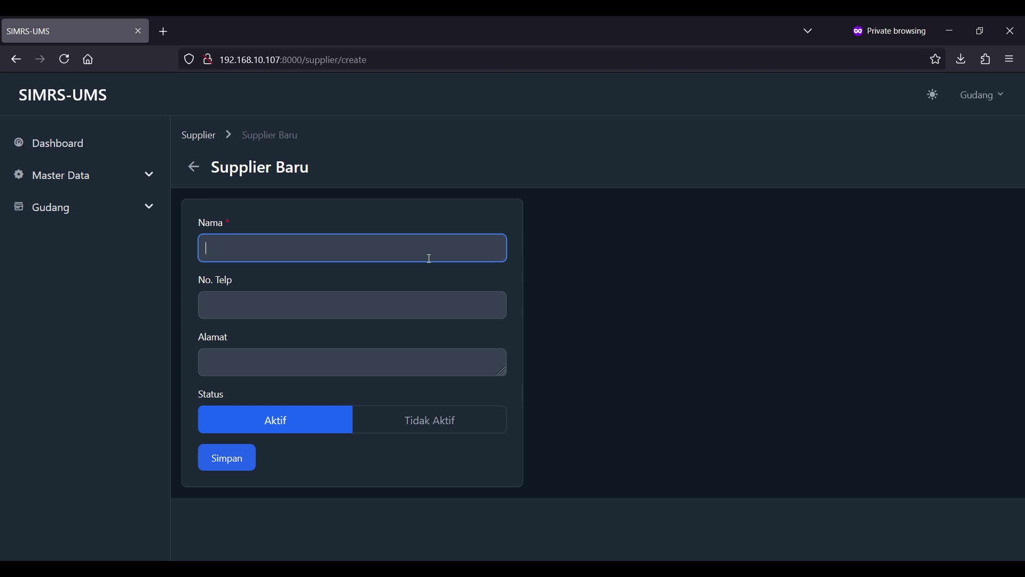
{"action": "type", "text": "PT. Supplier"}
{"action": "left_click", "coordinate": [433, 308]}
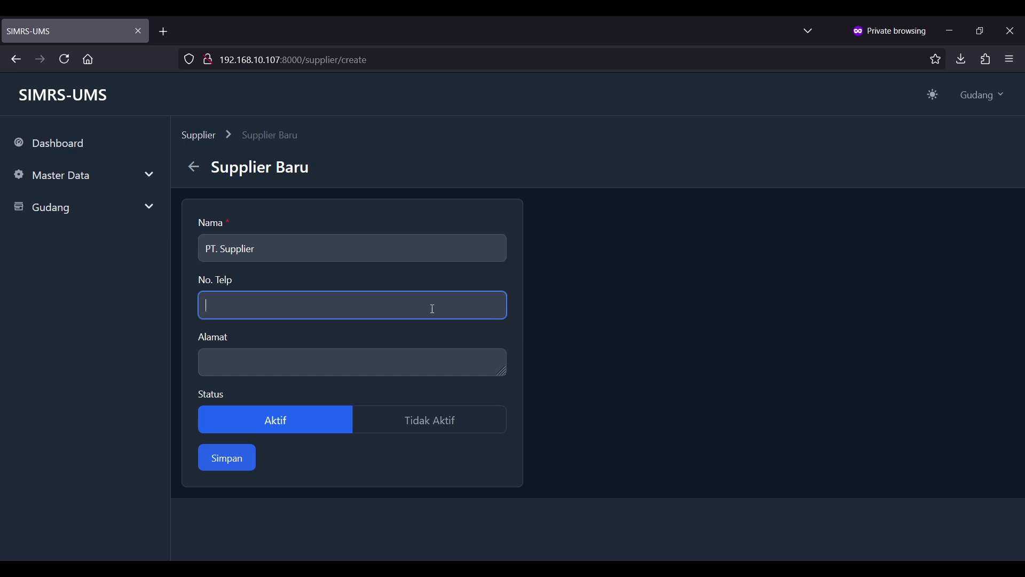
{"action": "left_click", "coordinate": [365, 355]}
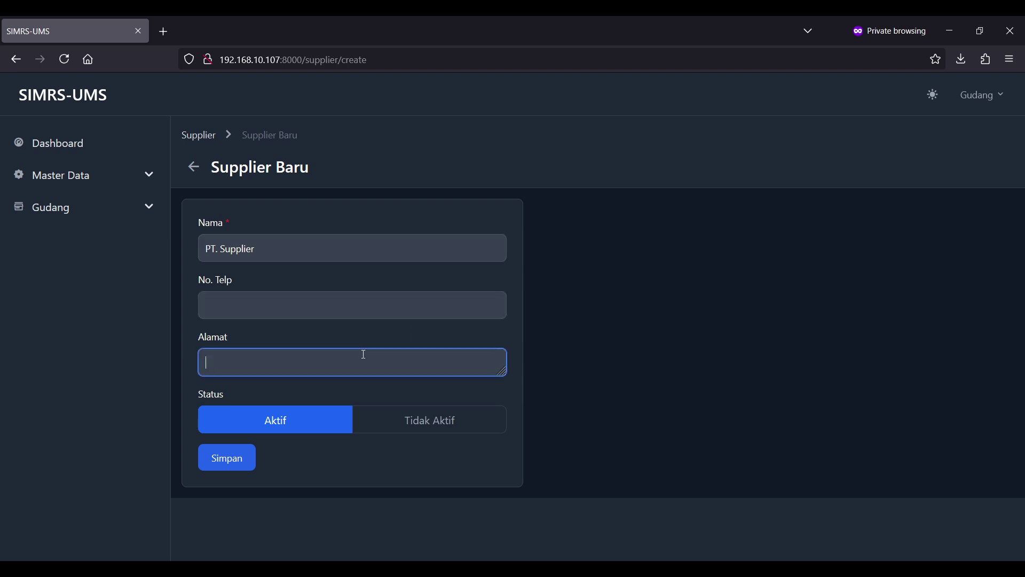
{"action": "left_click", "coordinate": [231, 456]}
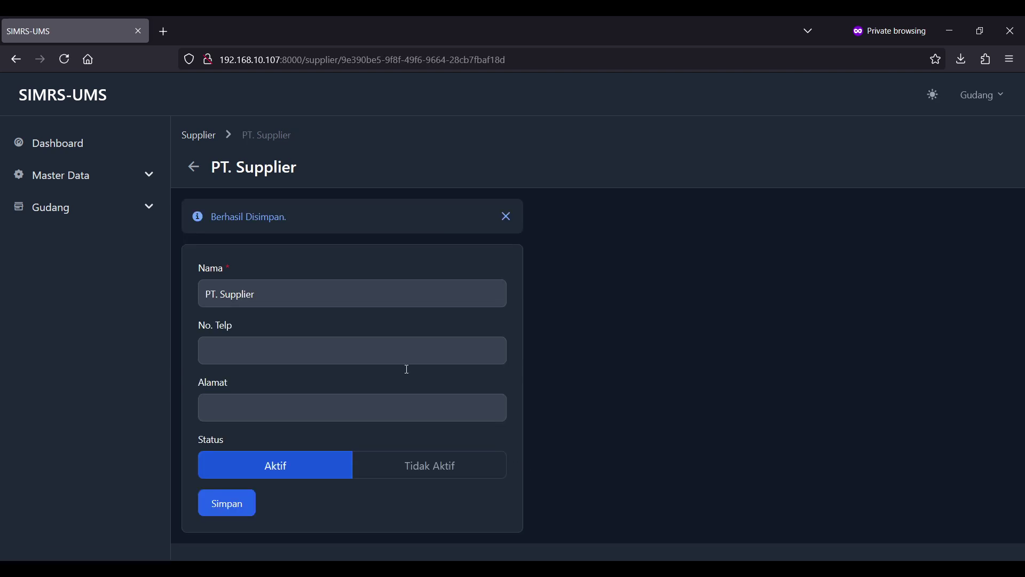
- Back on the supplier list, cancel deleting PT. Supplier and go to the Obat dan BHP list
{"action": "left_click", "coordinate": [203, 141]}
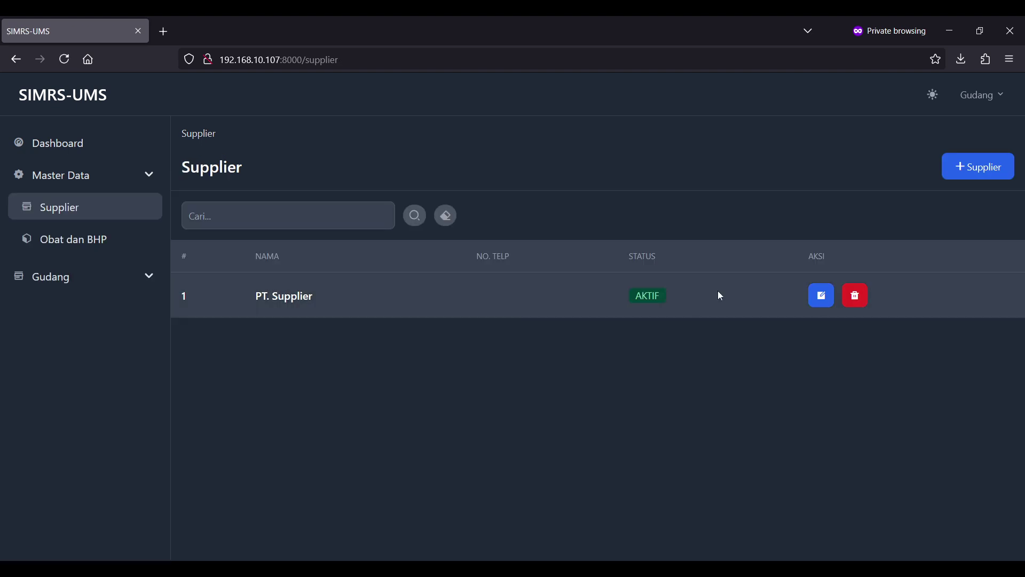
{"action": "left_click", "coordinate": [856, 297]}
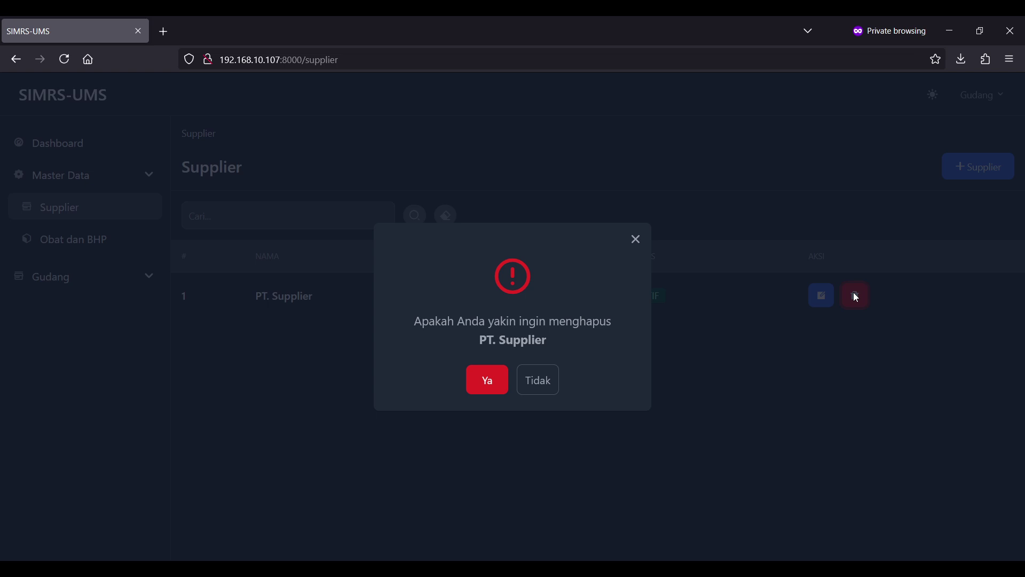
{"action": "left_click", "coordinate": [635, 239]}
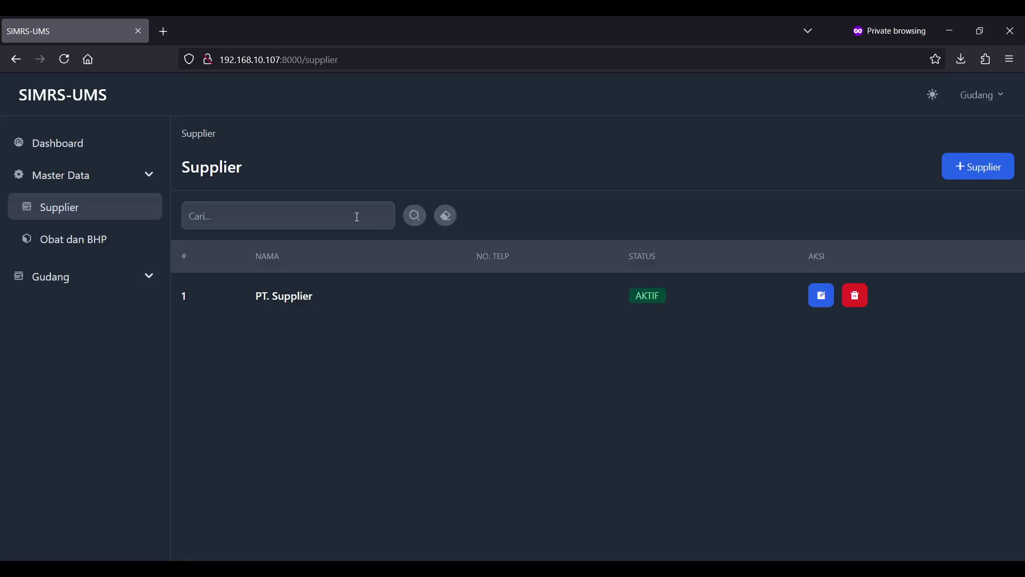
{"action": "left_click", "coordinate": [98, 246]}
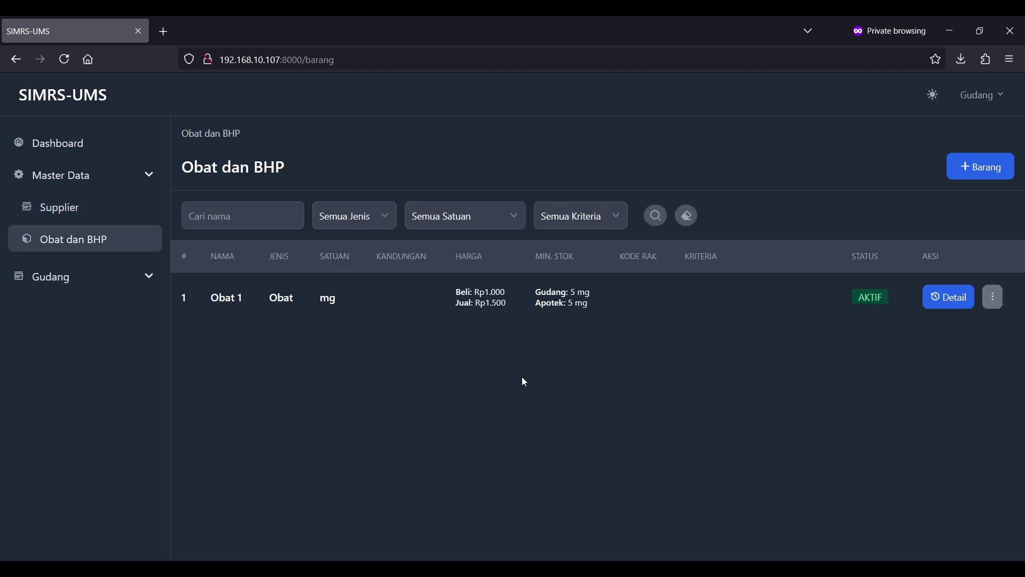
- Fill a new item form with name 'Obat 2', type Obat, and unit Milliliter (mL)
{"action": "left_click", "coordinate": [979, 179]}
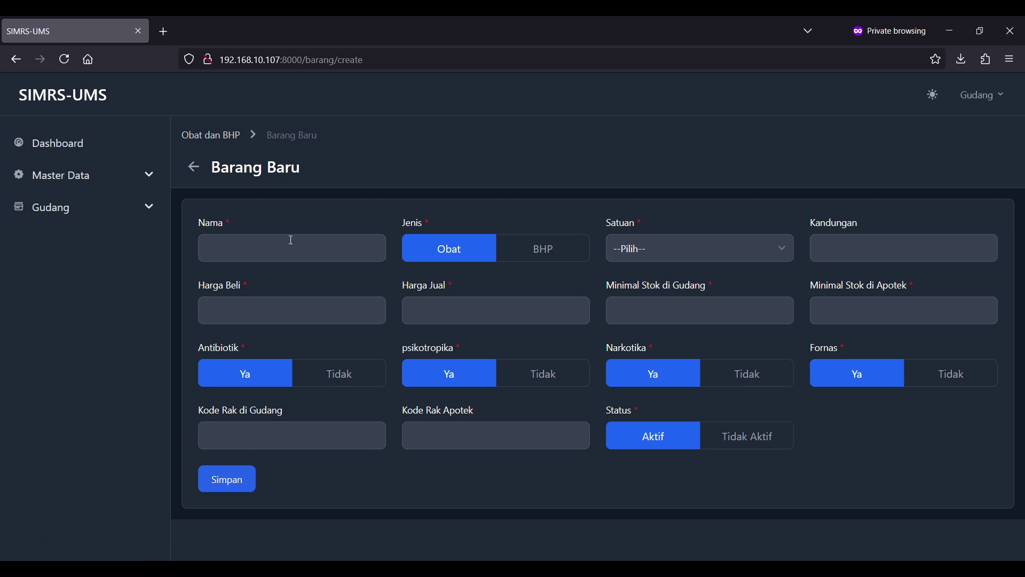
{"action": "left_click", "coordinate": [292, 240]}
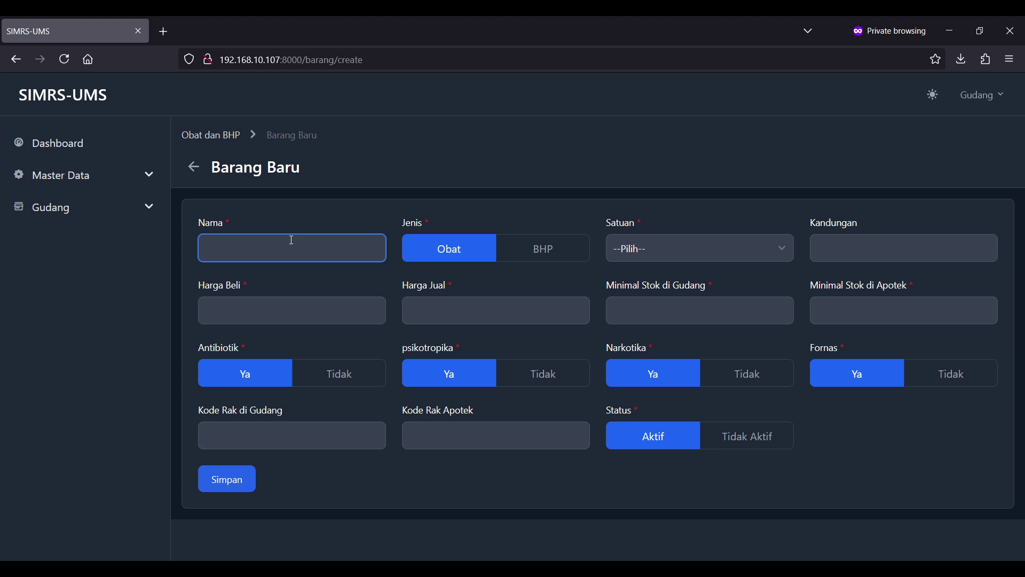
{"action": "type", "text": "Obat 2"}
{"action": "left_click", "coordinate": [492, 221]}
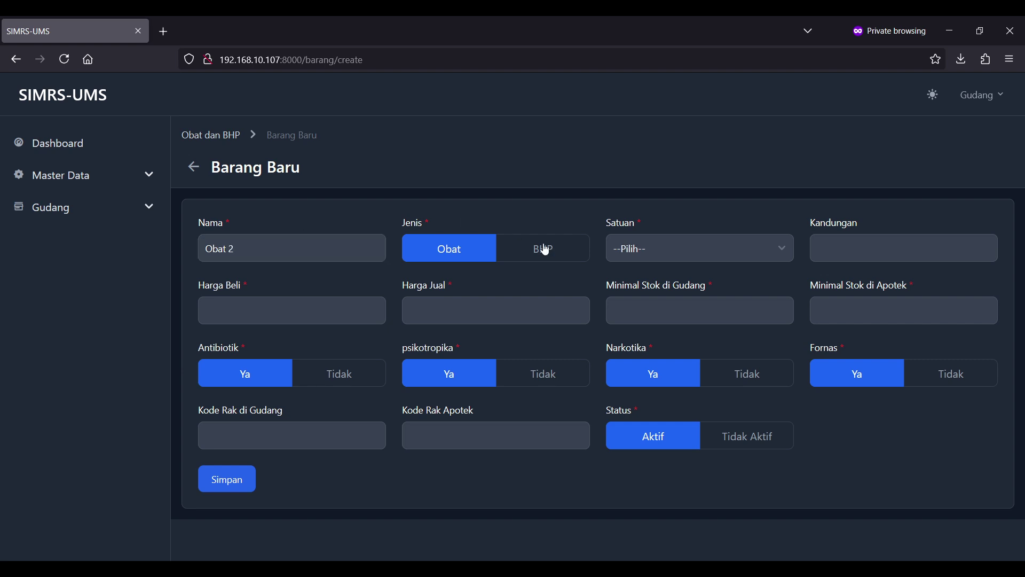
{"action": "left_click", "coordinate": [553, 252]}
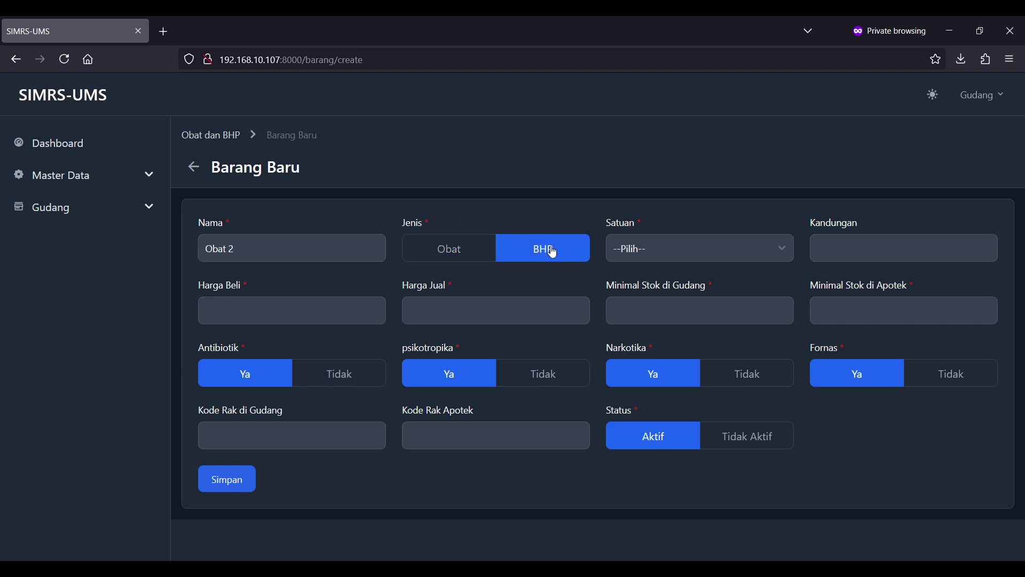
{"action": "left_click", "coordinate": [447, 256]}
{"action": "left_click", "coordinate": [676, 257]}
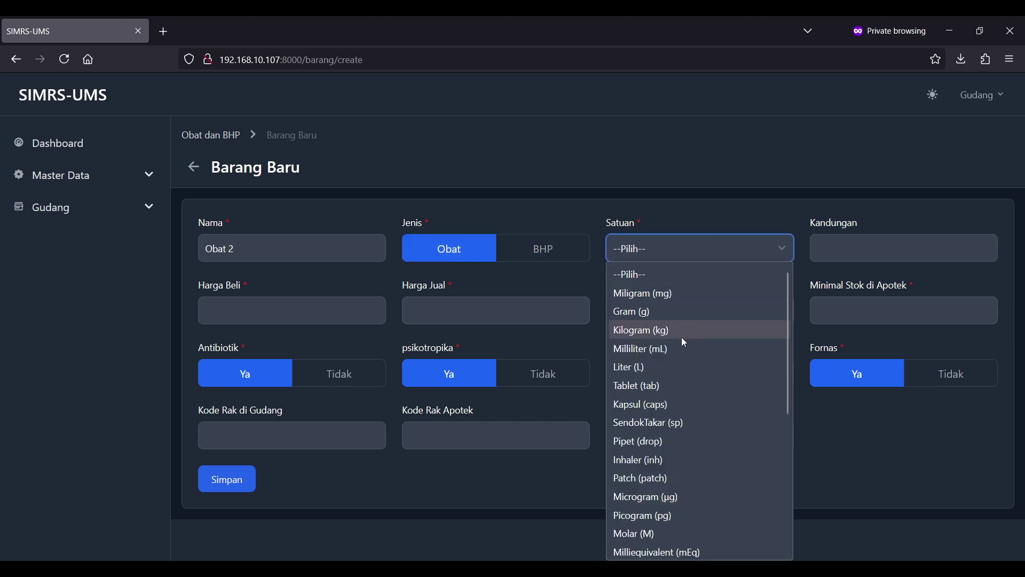
{"action": "left_click", "coordinate": [679, 351]}
{"action": "left_click", "coordinate": [826, 260]}
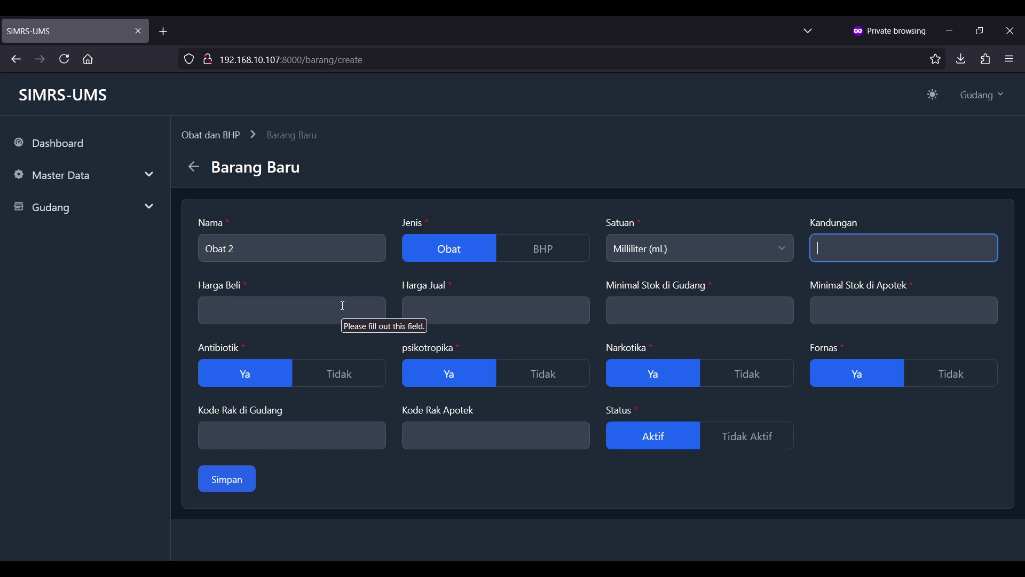
{"action": "left_click", "coordinate": [343, 305]}
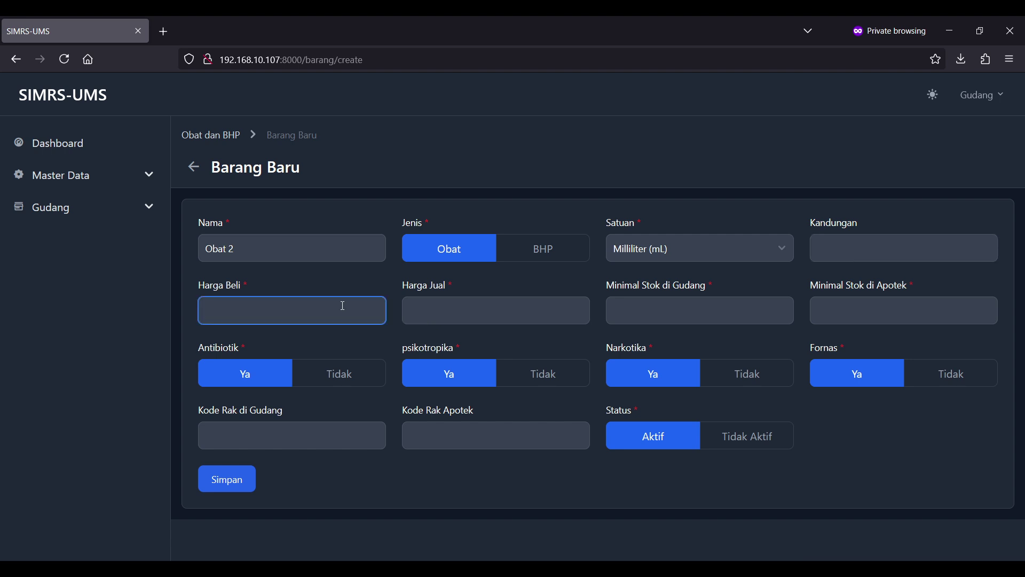
- Enter purchase price 1000, selling price 1200, and minimum stock 5 for warehouse and pharmacy
{"action": "type", "text": "1000"}
{"action": "key", "text": "Tab"}
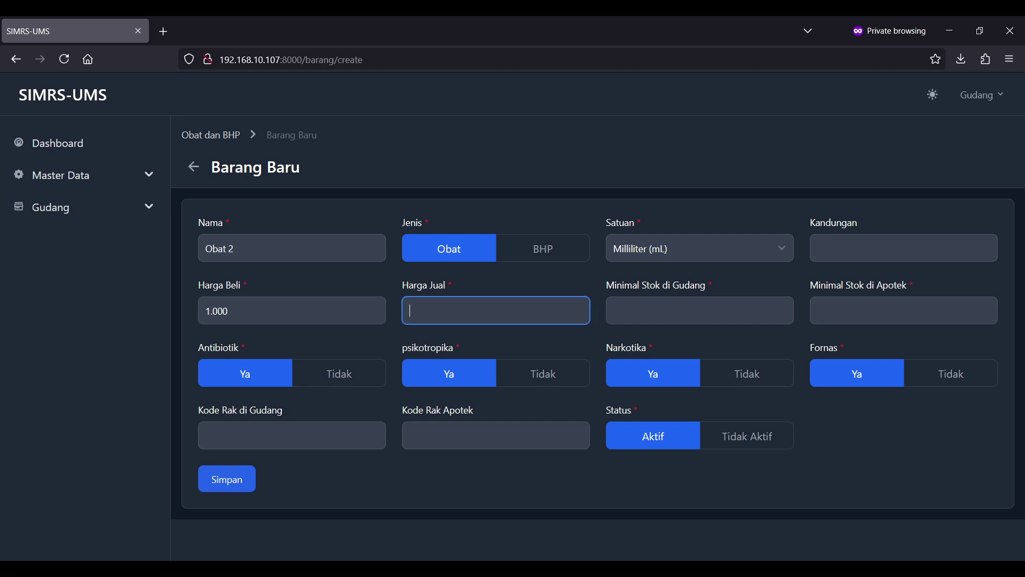
{"action": "type", "text": "1200"}
{"action": "key", "text": "Tab"}
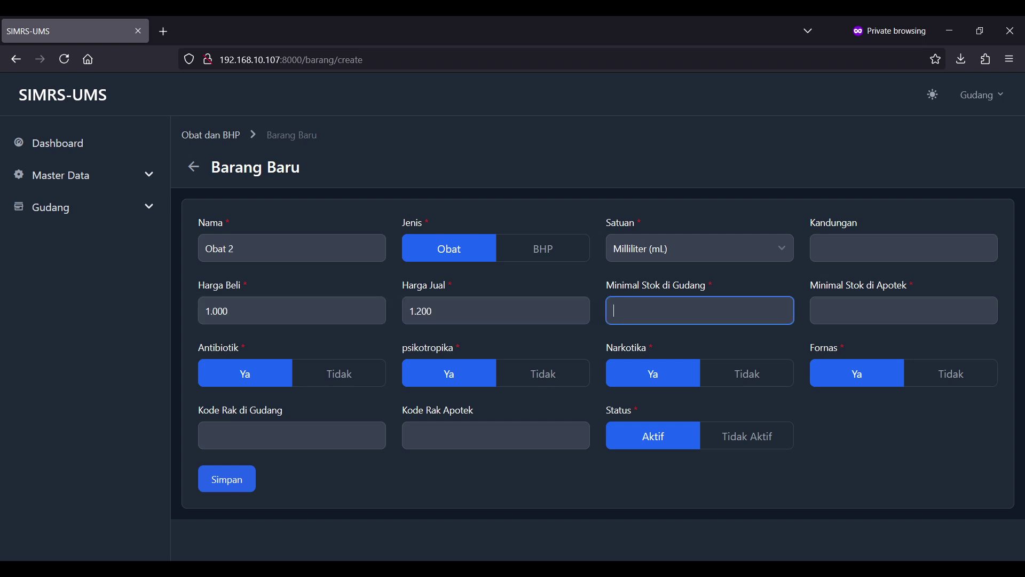
{"action": "left_click", "coordinate": [678, 143]}
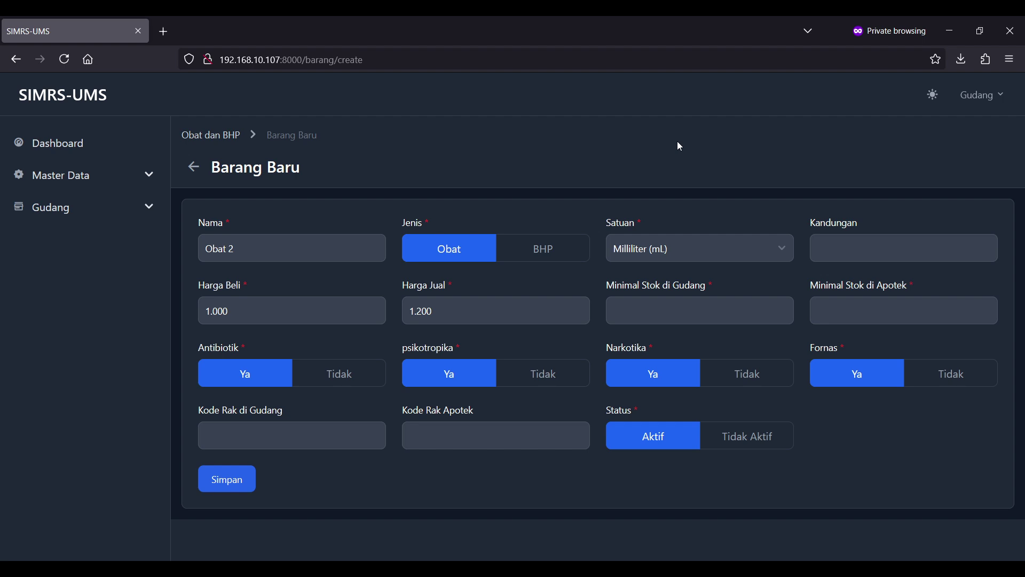
{"action": "left_click", "coordinate": [659, 308]}
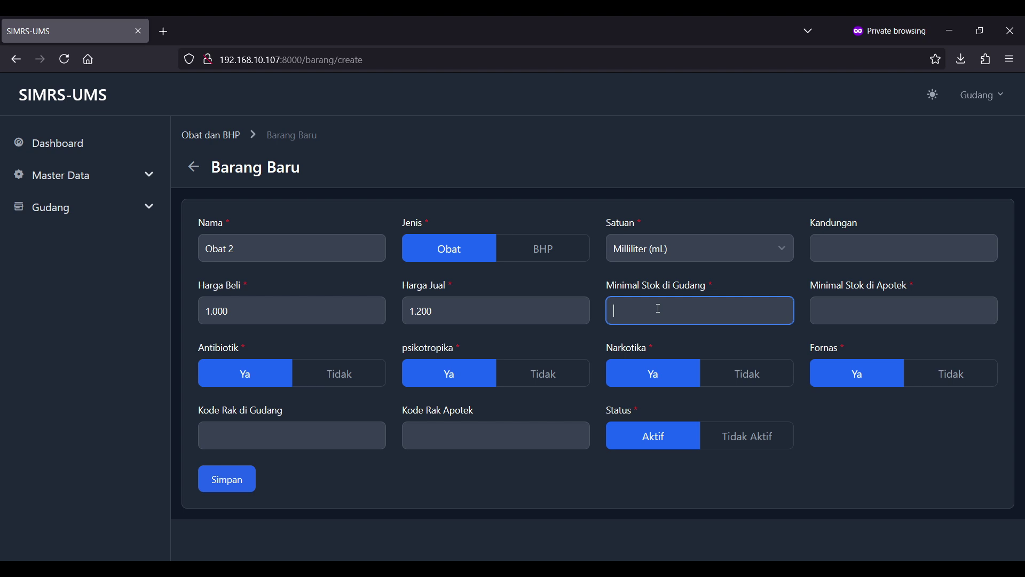
{"action": "type", "text": "5"}
{"action": "key", "text": "Tab"}
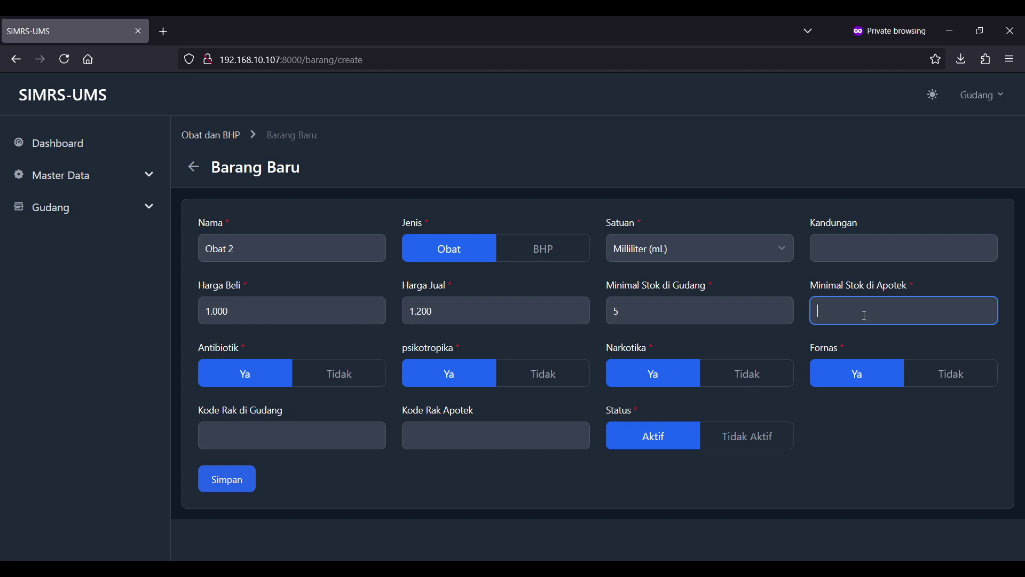
{"action": "type", "text": "5"}
- Mark Obat 2 as not antibiotic, psychotropic, narcotic or Fornas, and save it
{"action": "left_click", "coordinate": [344, 375]}
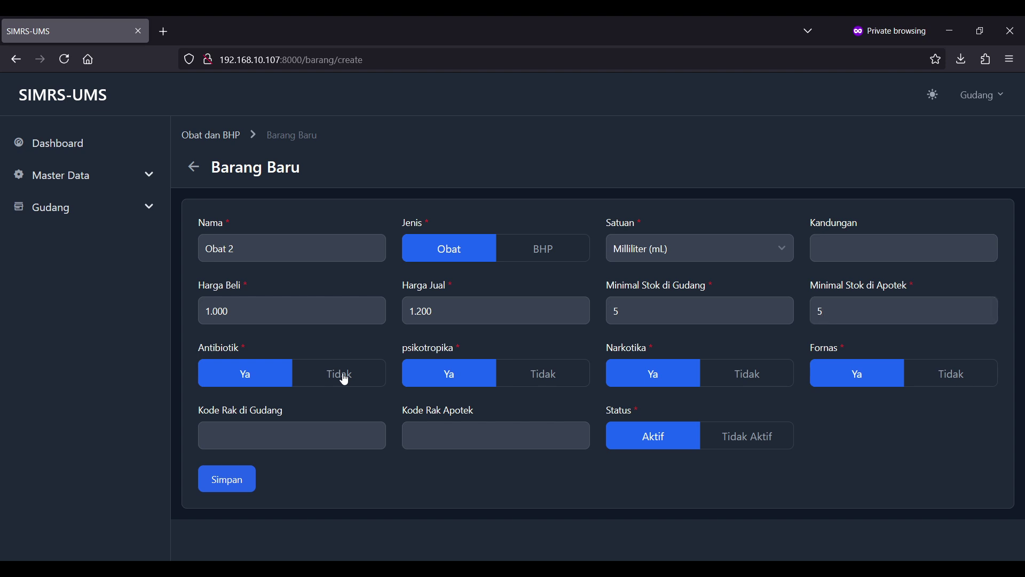
{"action": "left_click", "coordinate": [558, 385]}
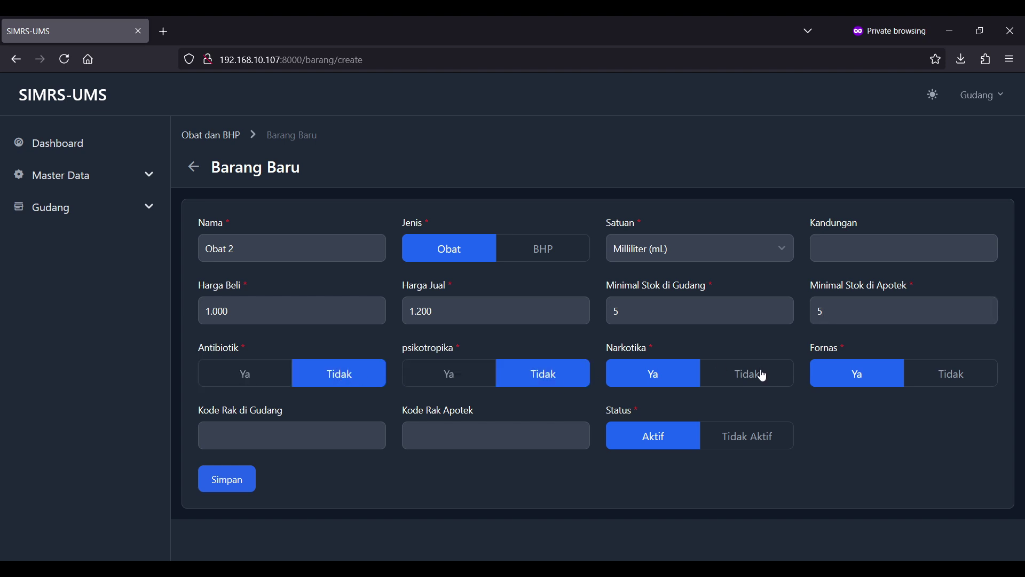
{"action": "left_click", "coordinate": [761, 375]}
{"action": "left_click", "coordinate": [947, 372]}
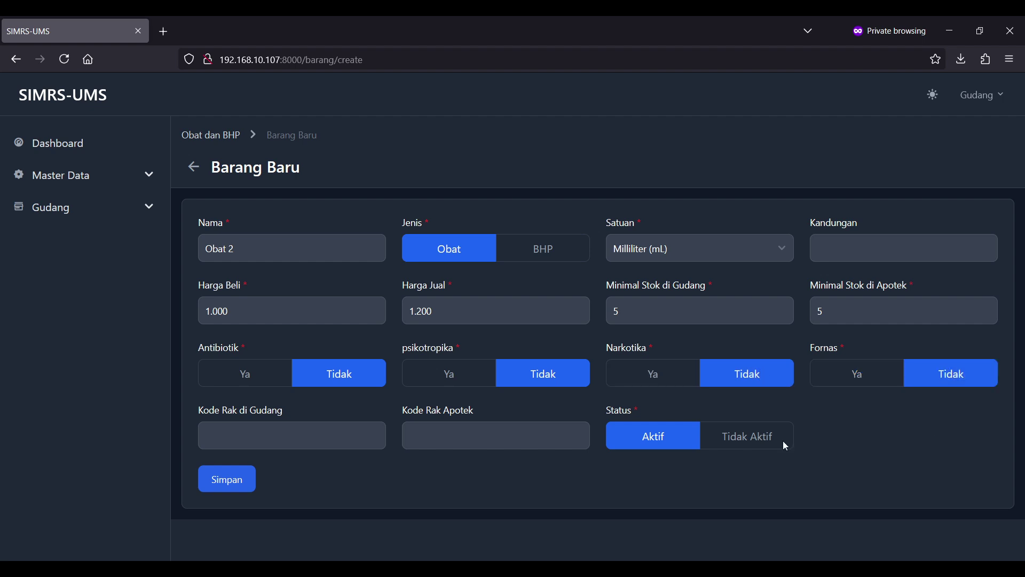
{"action": "left_click", "coordinate": [322, 446]}
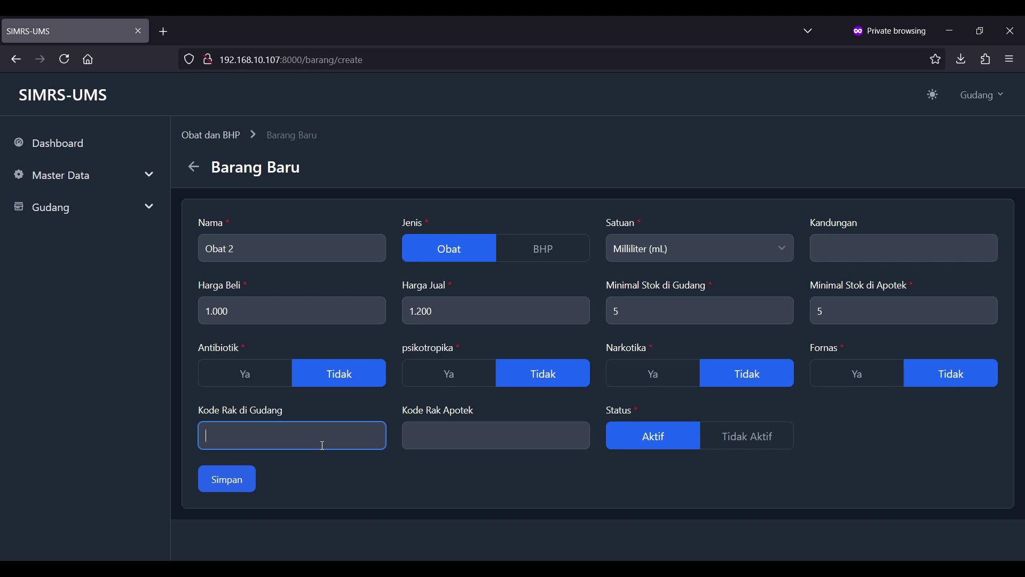
{"action": "left_click", "coordinate": [495, 440]}
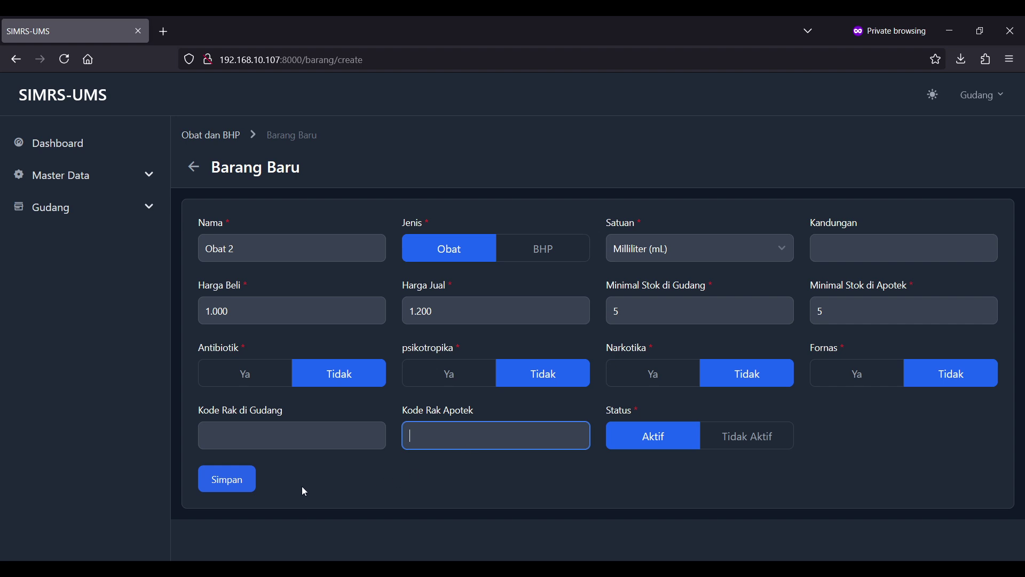
{"action": "left_click", "coordinate": [252, 479]}
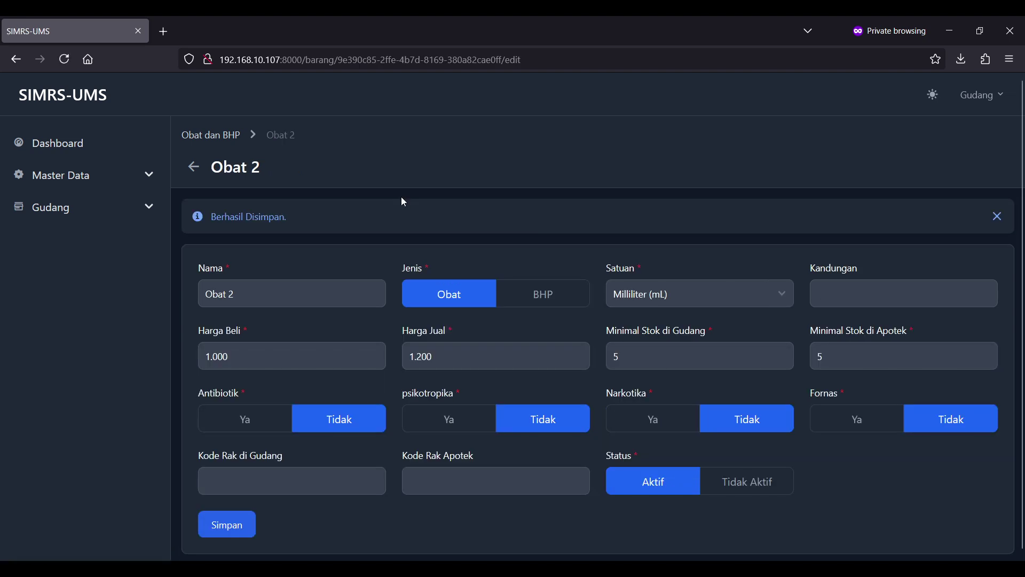
- Check Obat 2's details, confirming zero stock and no stock history entries
{"action": "left_click", "coordinate": [213, 138]}
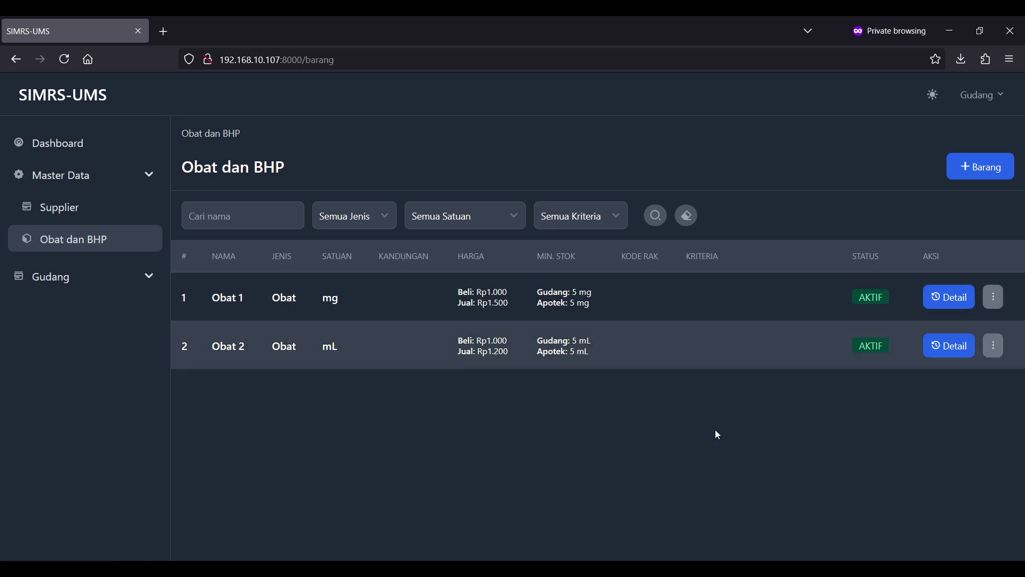
{"action": "left_click", "coordinate": [955, 348]}
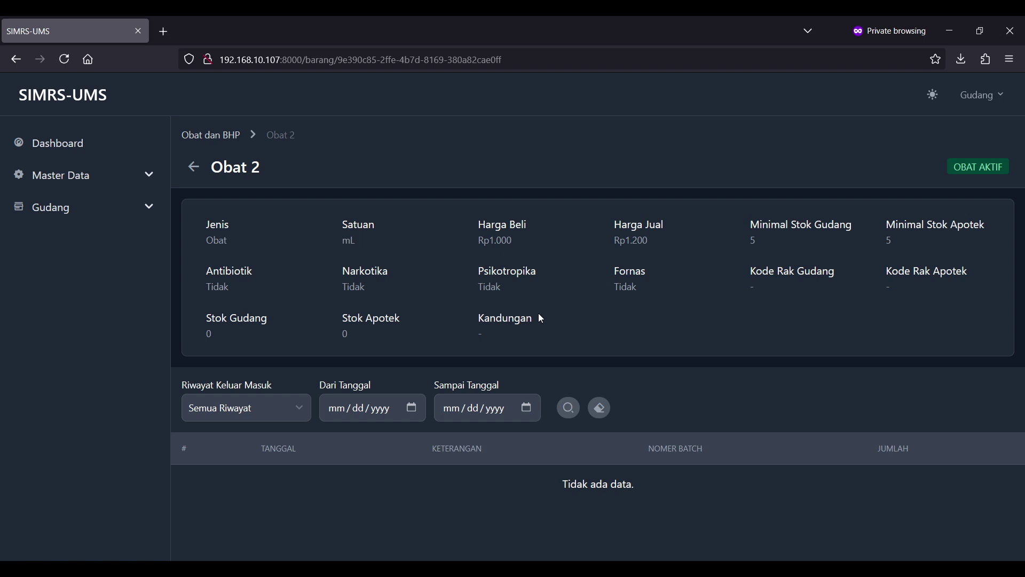
{"action": "left_click_drag", "start_coordinate": [488, 484], "coordinate": [800, 499]}
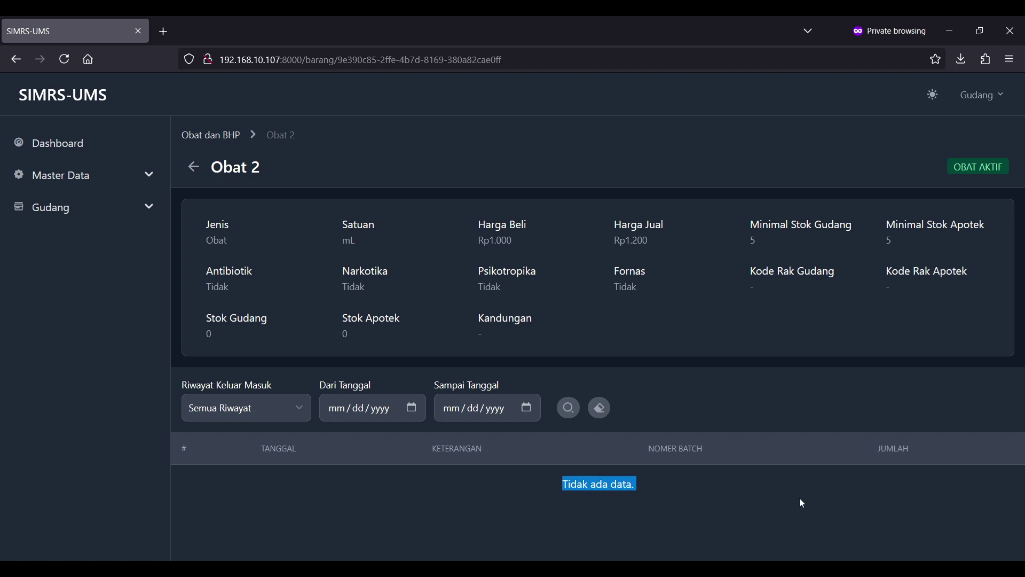
{"action": "left_click", "coordinate": [801, 501]}
{"action": "left_click", "coordinate": [287, 412]}
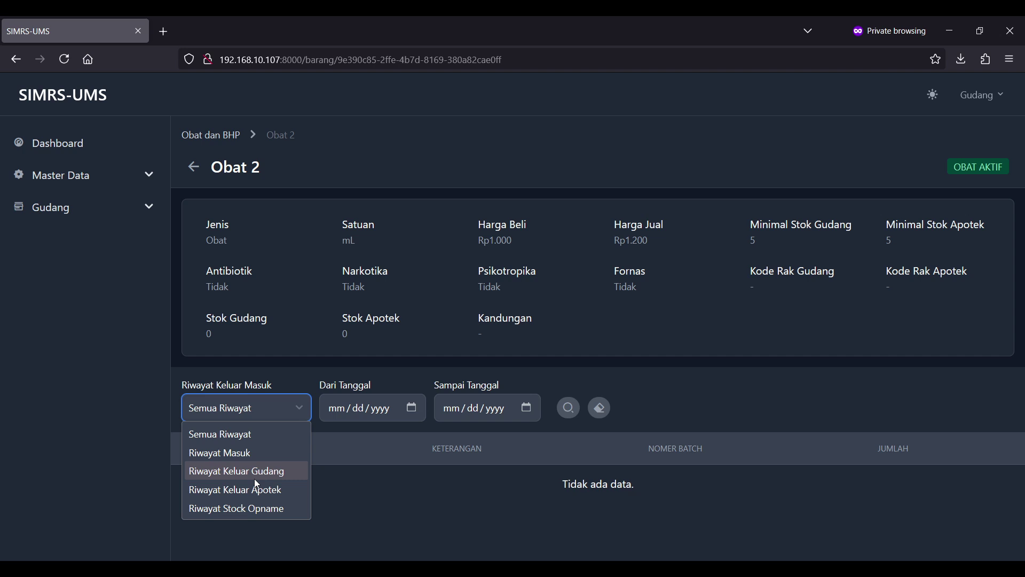
{"action": "left_click", "coordinate": [397, 537]}
- Glance at Obat 2's edit form, then go to the Pengadaan Obat dan BHP list
{"action": "left_click", "coordinate": [208, 137]}
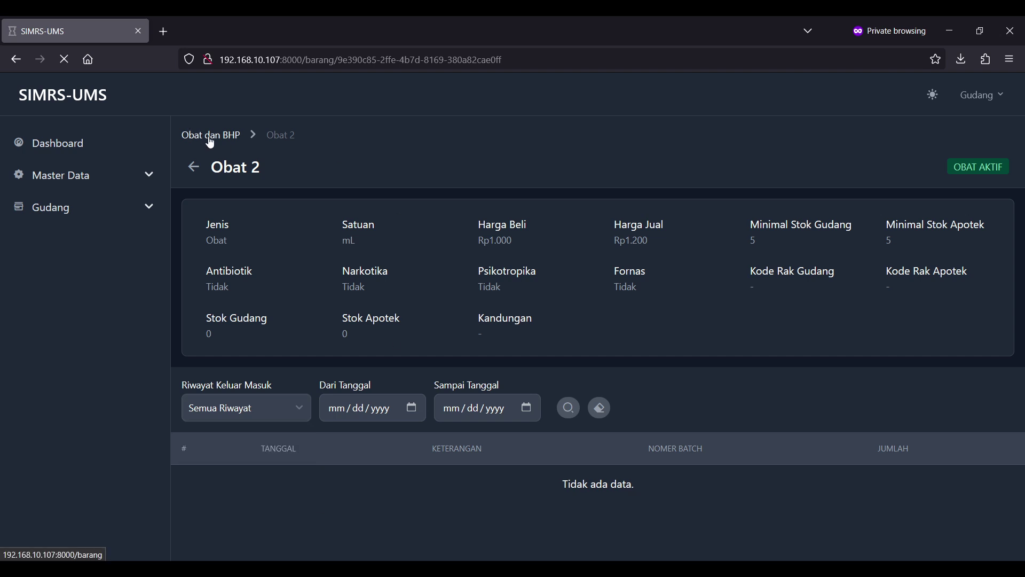
{"action": "left_click", "coordinate": [992, 348]}
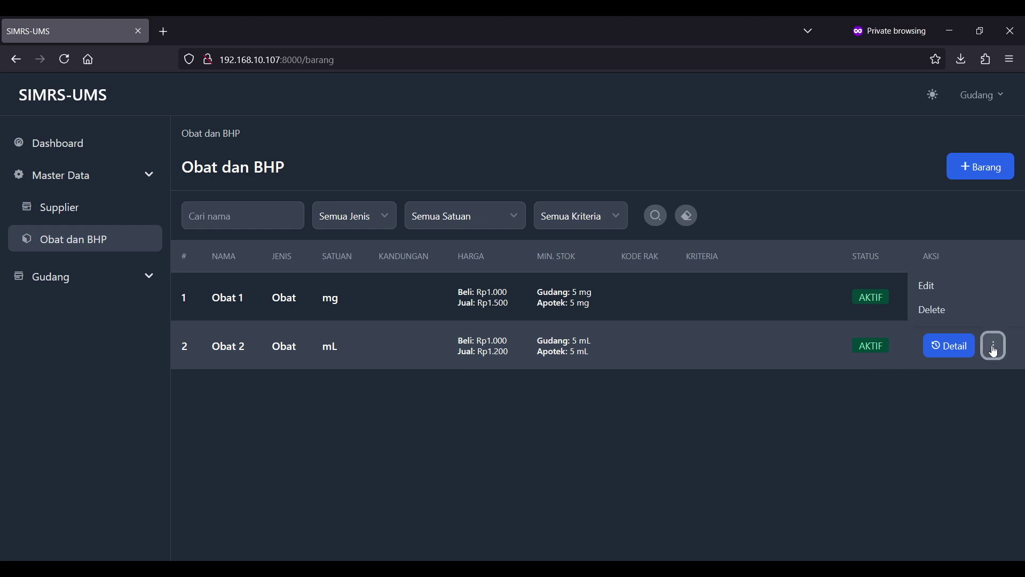
{"action": "left_click", "coordinate": [958, 297]}
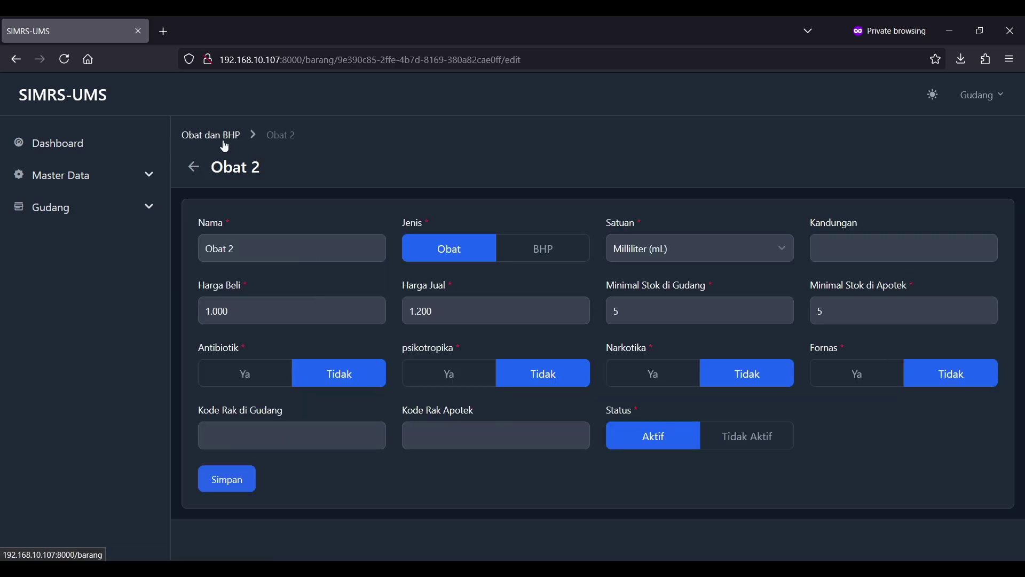
{"action": "left_click", "coordinate": [225, 137]}
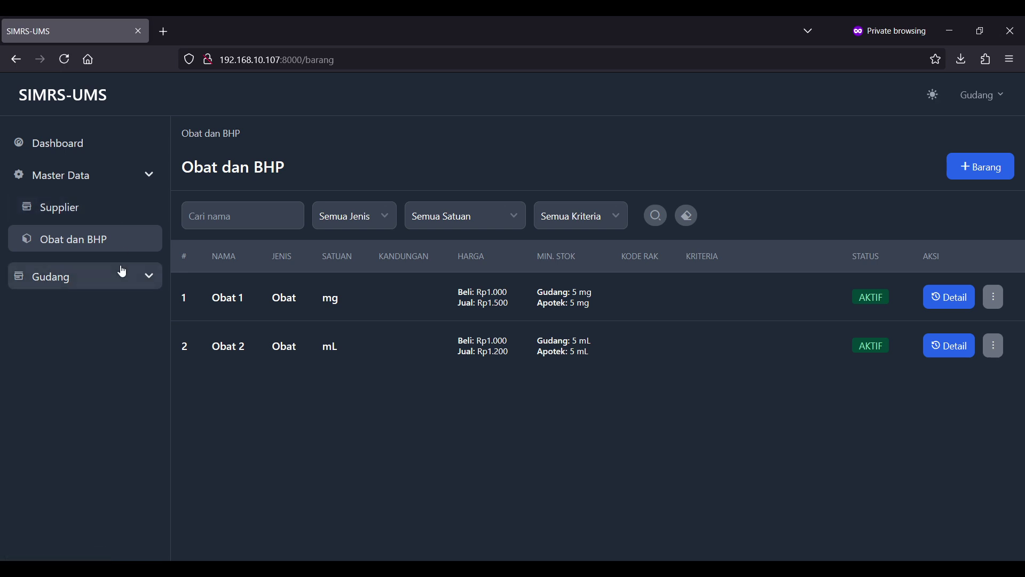
{"action": "left_click", "coordinate": [122, 271]}
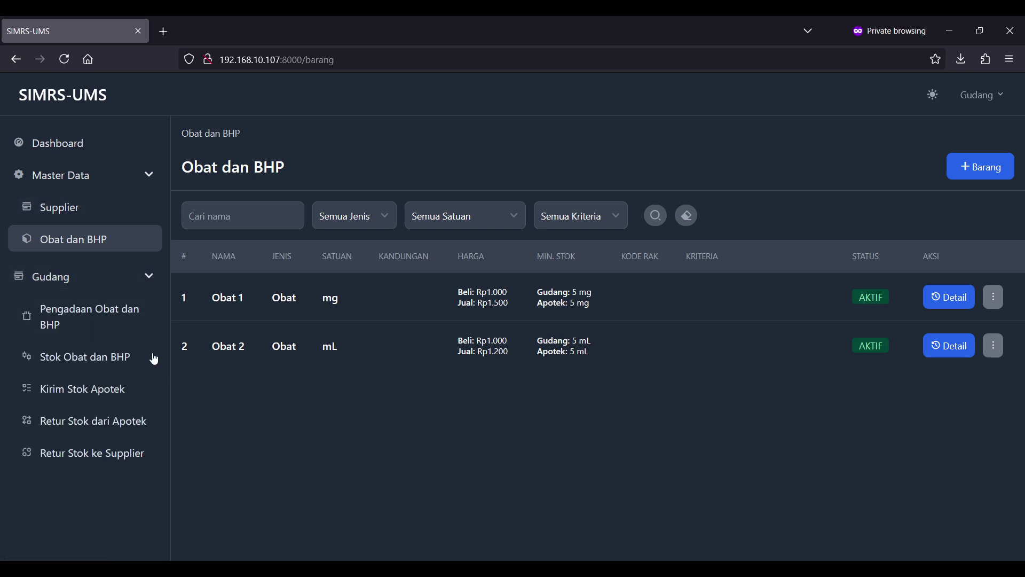
{"action": "left_click", "coordinate": [104, 305]}
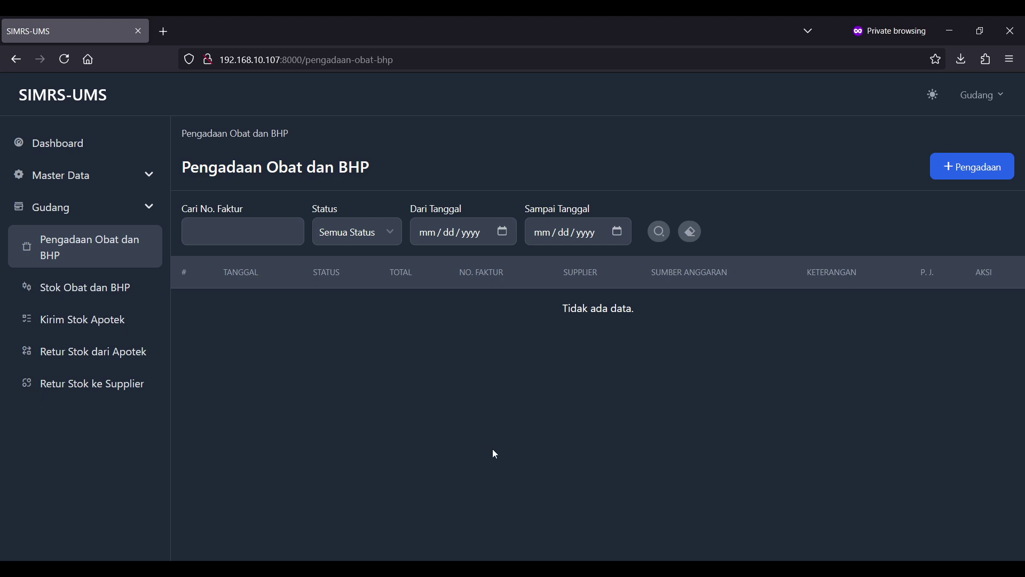
- Open a fresh Pengadaan Baru form and enter invoice number 'inv 1'
{"action": "left_click", "coordinate": [959, 166]}
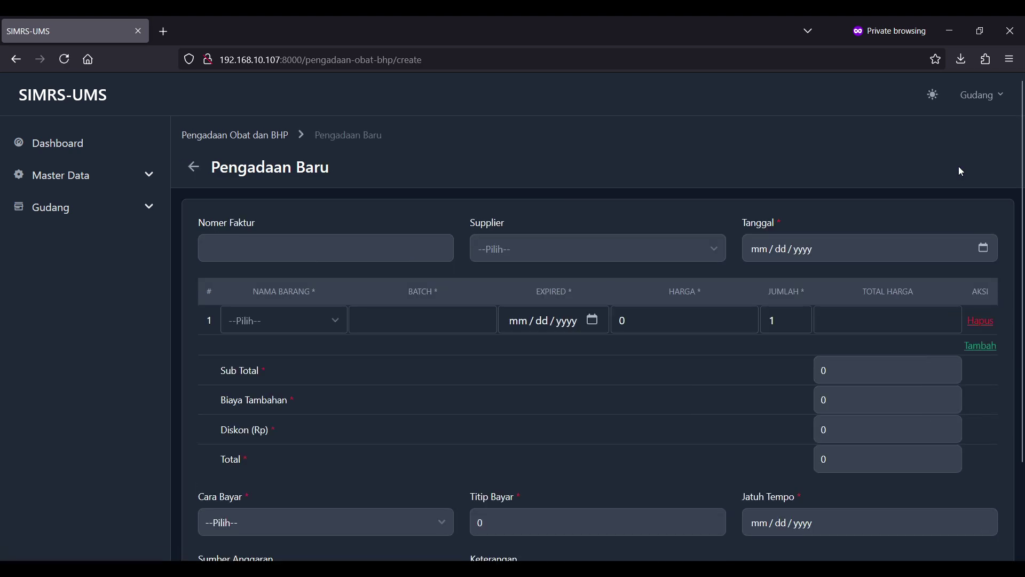
{"action": "left_click", "coordinate": [344, 255]}
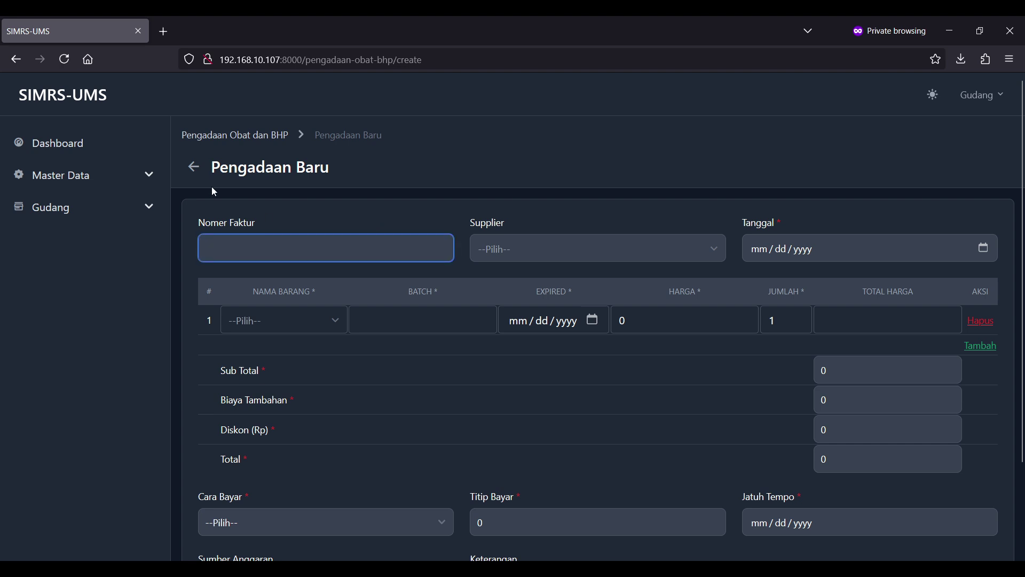
{"action": "left_click", "coordinate": [193, 166]}
{"action": "left_click", "coordinate": [123, 249]}
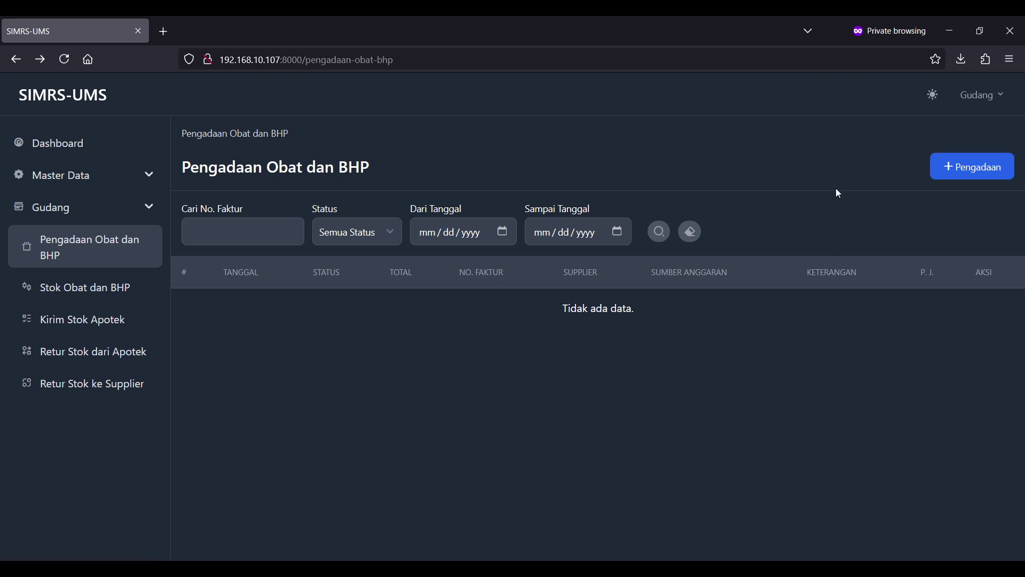
{"action": "left_click", "coordinate": [979, 178]}
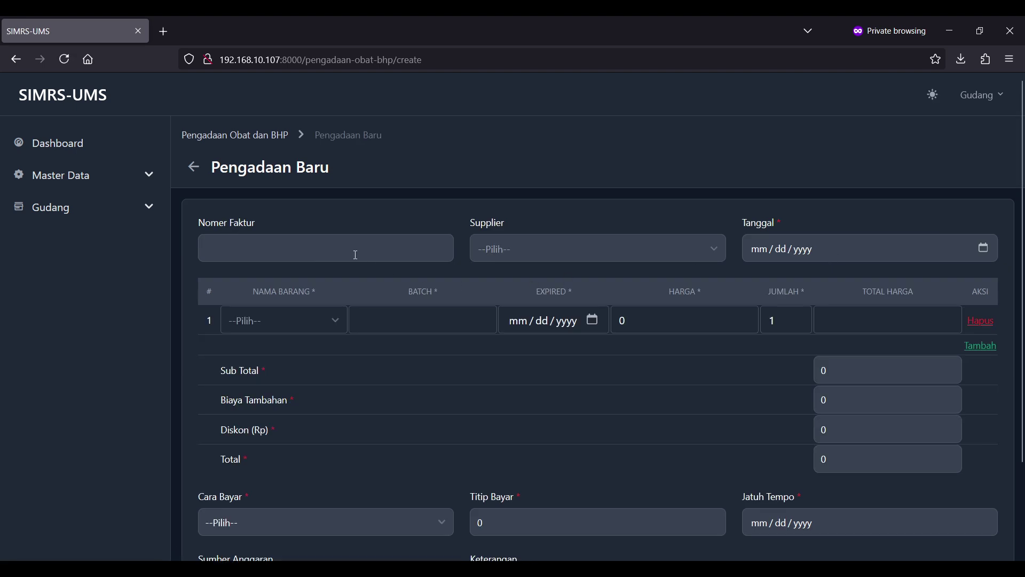
{"action": "left_click", "coordinate": [355, 255]}
{"action": "scroll", "coordinate": [356, 256], "scroll_direction": "down", "scroll_amount": 2}
{"action": "scroll", "coordinate": [355, 255], "scroll_direction": "up", "scroll_amount": 2}
{"action": "scroll", "coordinate": [355, 254], "scroll_direction": "down", "scroll_amount": 1}
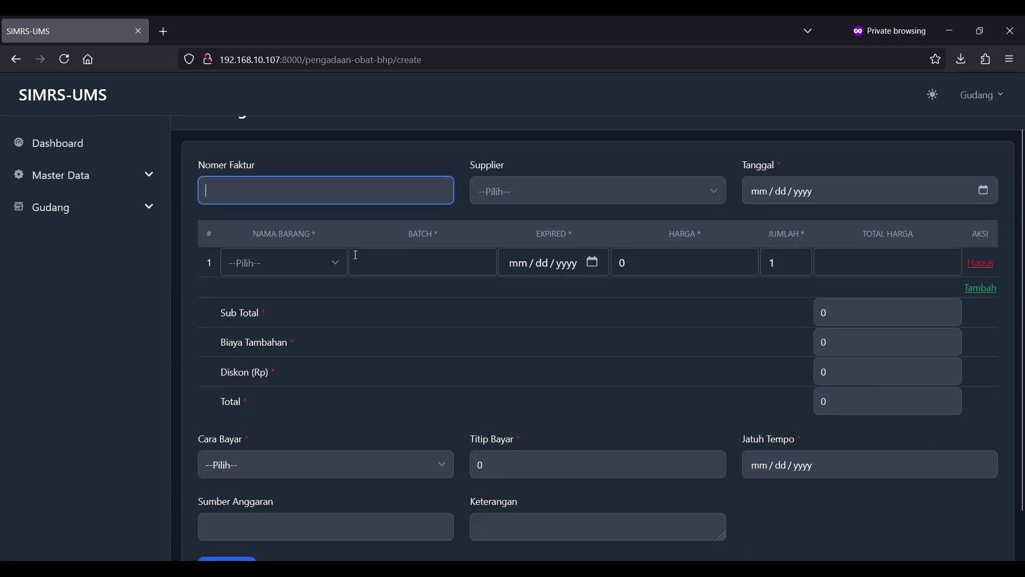
{"action": "scroll", "coordinate": [355, 254], "scroll_direction": "up", "scroll_amount": 1}
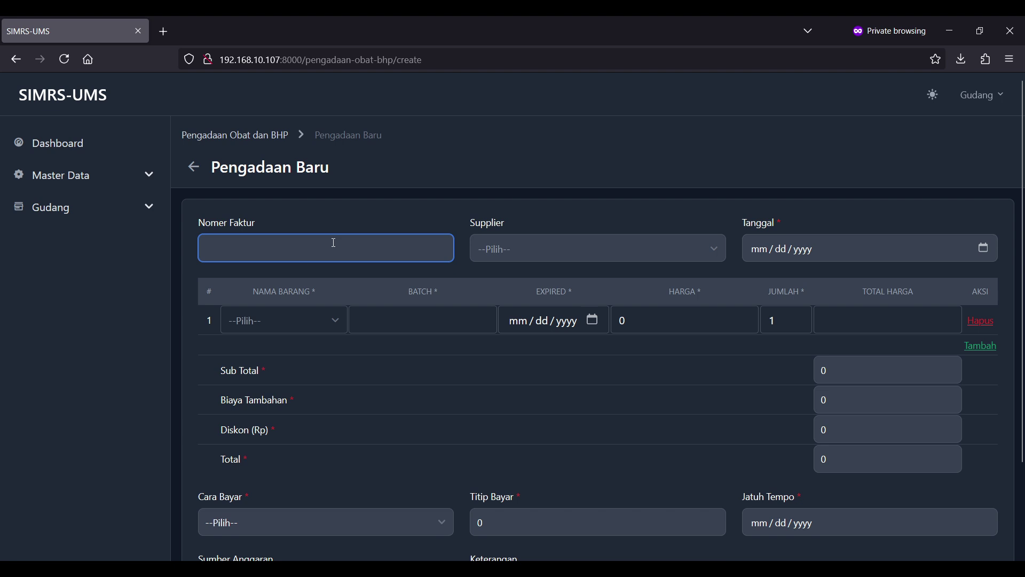
{"action": "type", "text": "inv 1"}
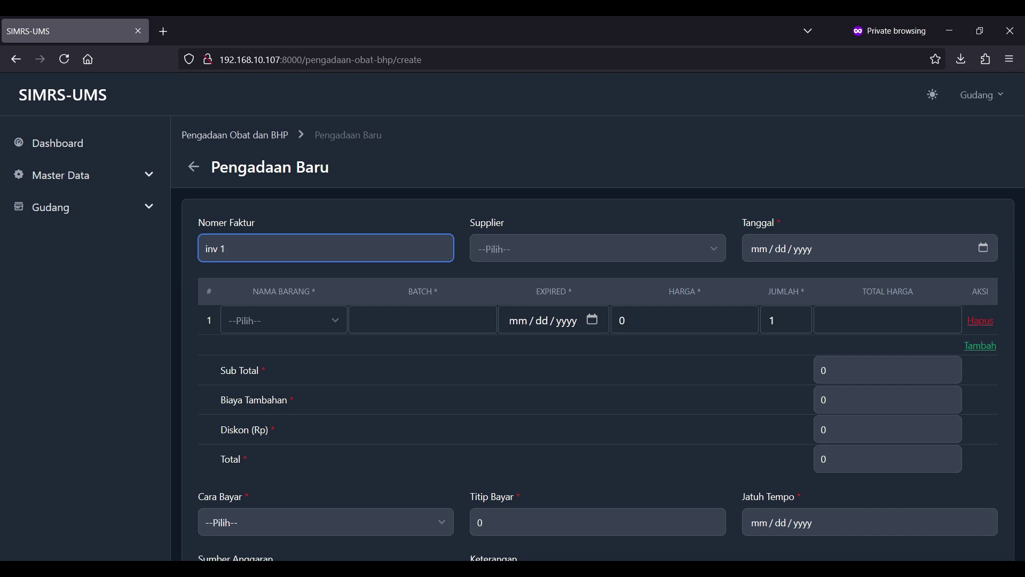
- Set the supplier to PT. Supplier and the procurement date to 02/16/2025
{"action": "left_click", "coordinate": [587, 243]}
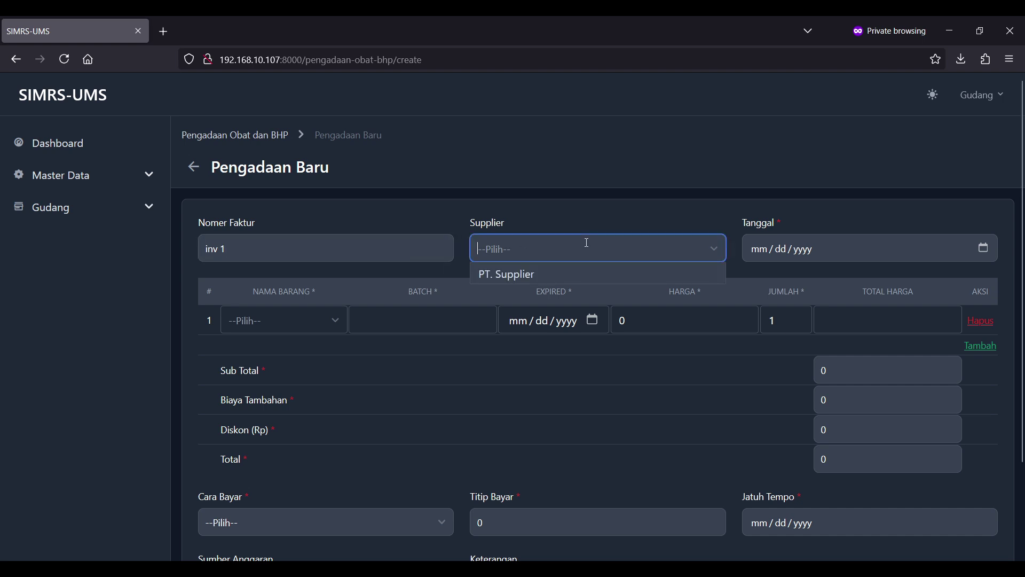
{"action": "left_click", "coordinate": [626, 278]}
{"action": "left_click", "coordinate": [856, 249]}
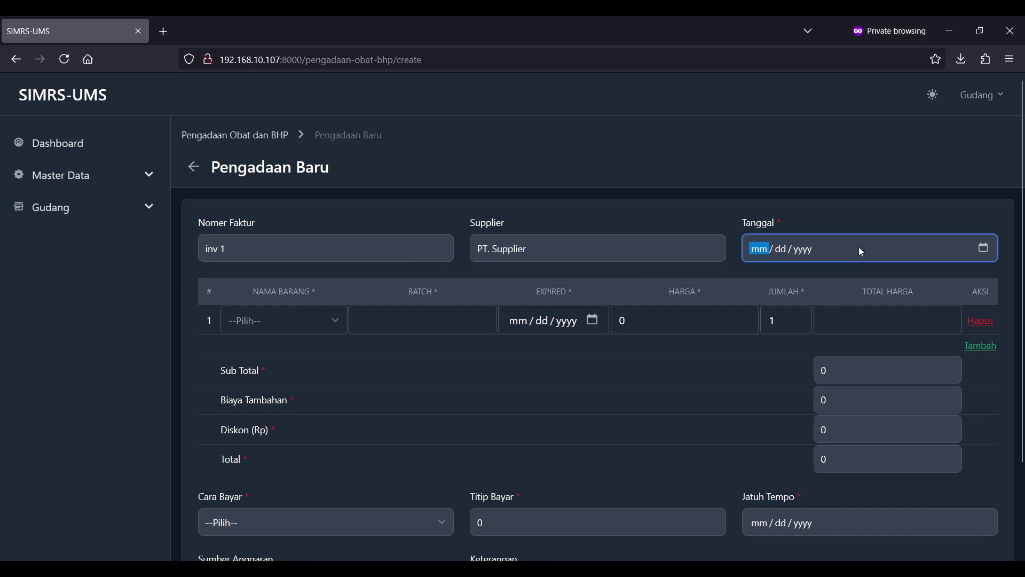
{"action": "left_click", "coordinate": [984, 248]}
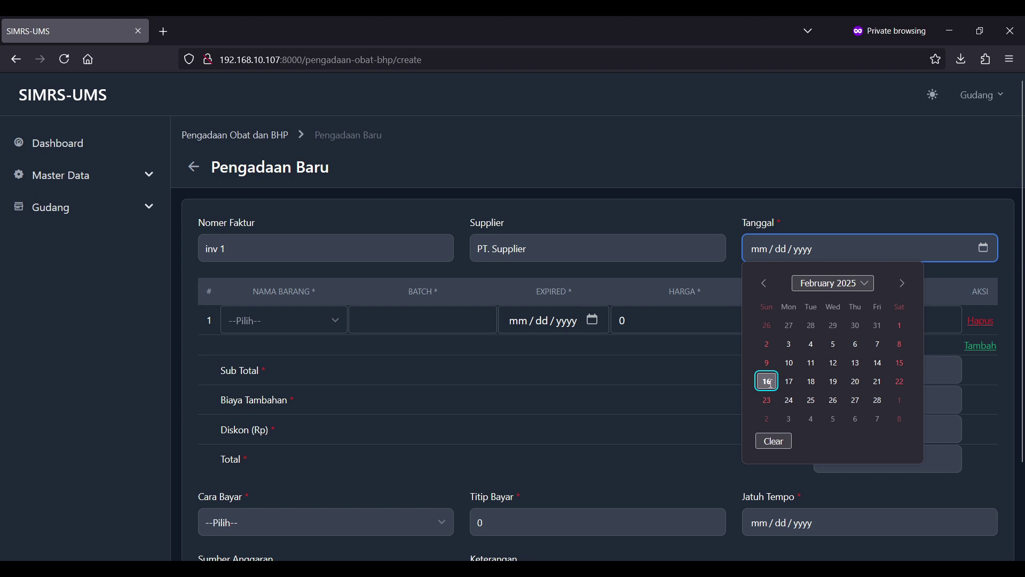
{"action": "left_click", "coordinate": [769, 381]}
- Add Obat 2 as the item with batch 1, expiring 02/23/2025
{"action": "left_click", "coordinate": [290, 324]}
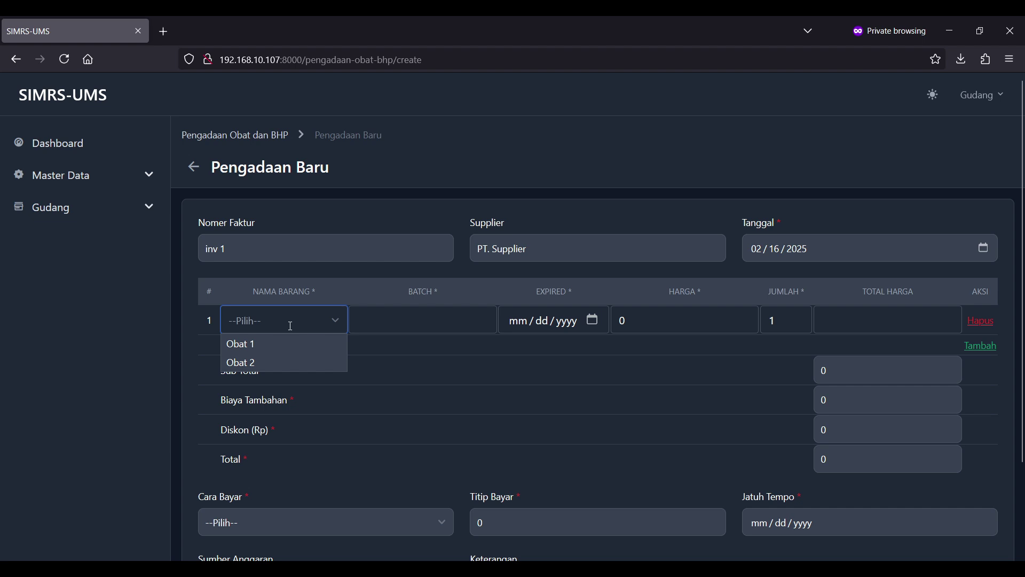
{"action": "type", "text": "obat 2"}
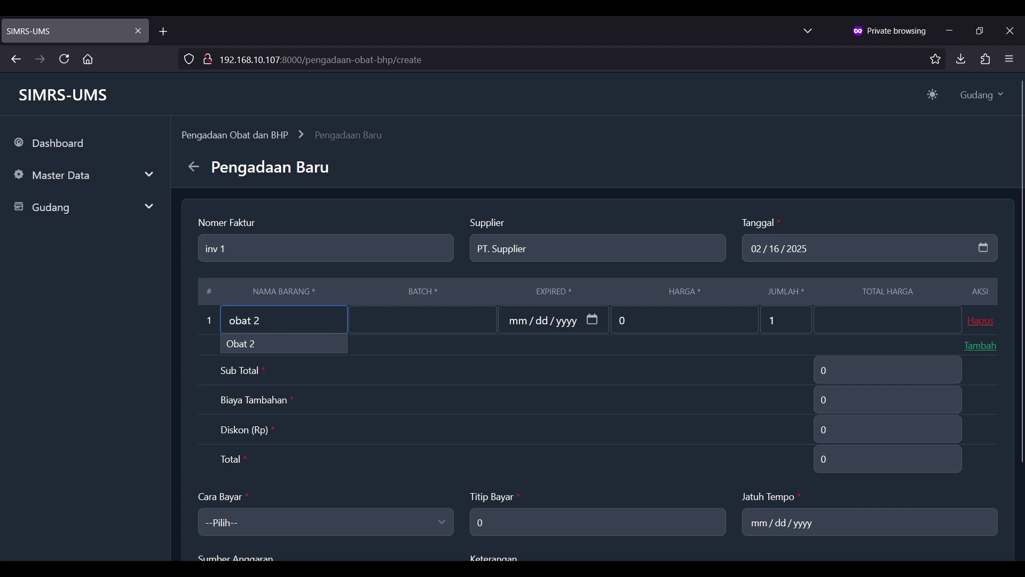
{"action": "key", "text": "BackSpace"}
{"action": "key", "text": "BackSpace"}
{"action": "key", "text": "BackSpace"}
{"action": "key", "text": "BackSpace"}
{"action": "key", "text": "BackSpace"}
{"action": "key", "text": "BackSpace"}
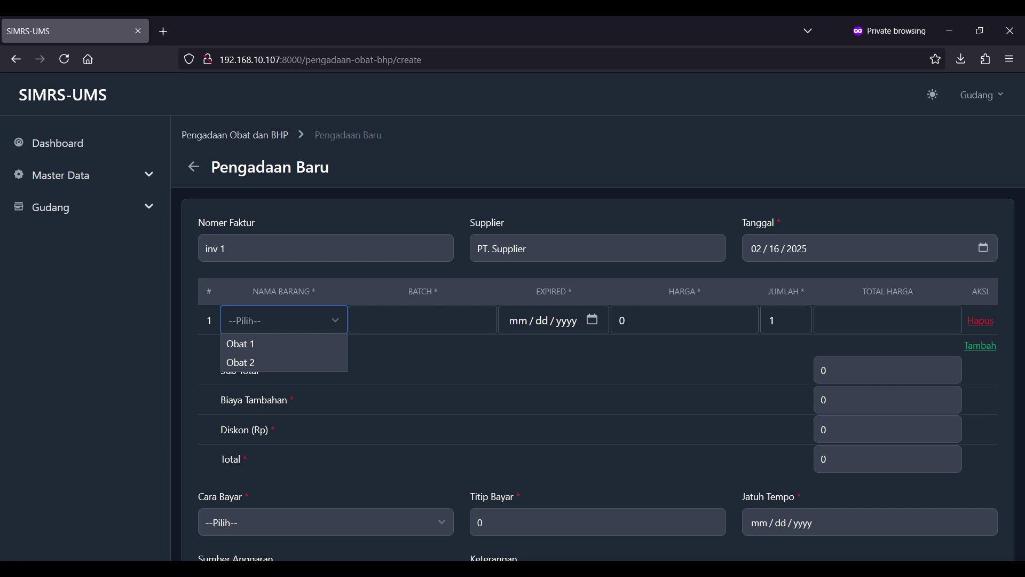
{"action": "left_click", "coordinate": [273, 362]}
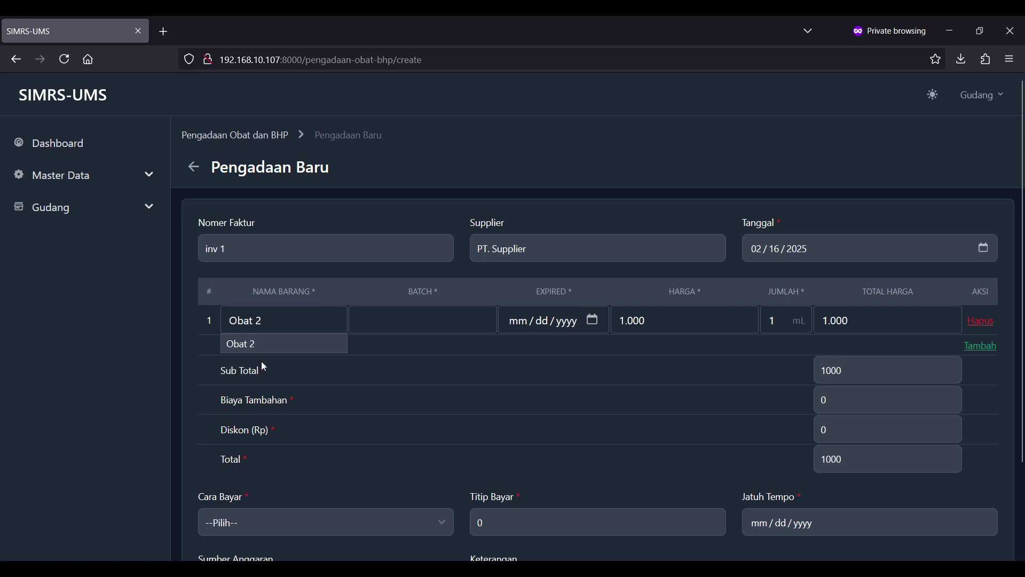
{"action": "left_click", "coordinate": [435, 315]}
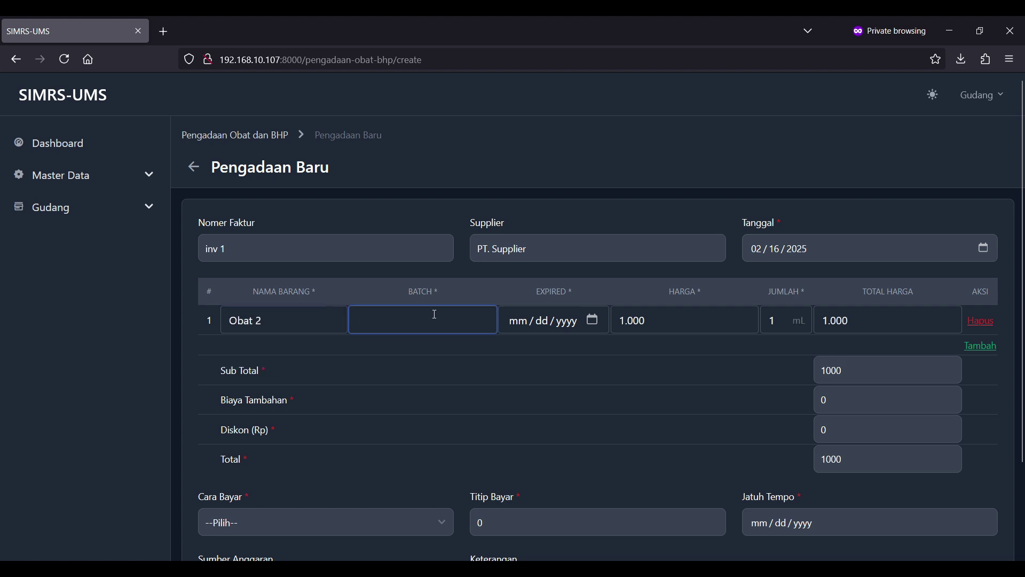
{"action": "type", "text": "1"}
{"action": "left_click", "coordinate": [593, 320]}
{"action": "left_click", "coordinate": [535, 476]}
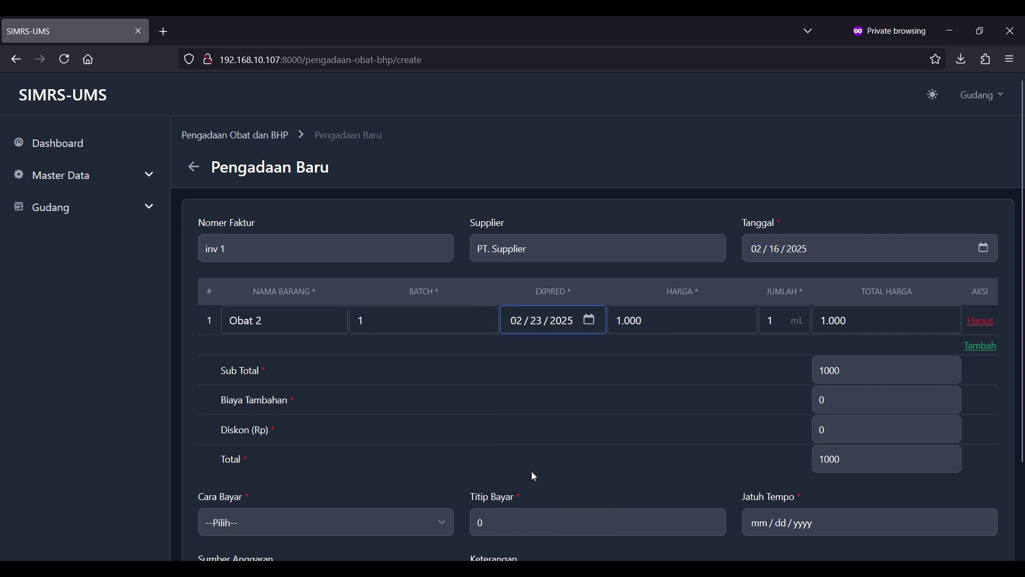
- Set the Obat 2 quantity to 25 for a 25000 line total, adding a second row
{"action": "left_click", "coordinate": [707, 317]}
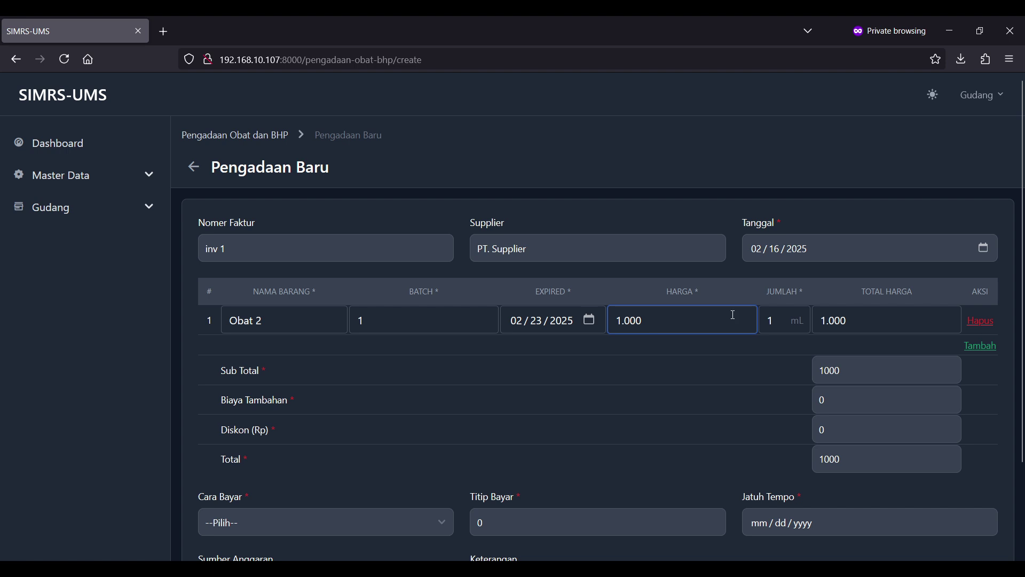
{"action": "left_click", "coordinate": [772, 324]}
{"action": "key", "text": "BackSpace"}
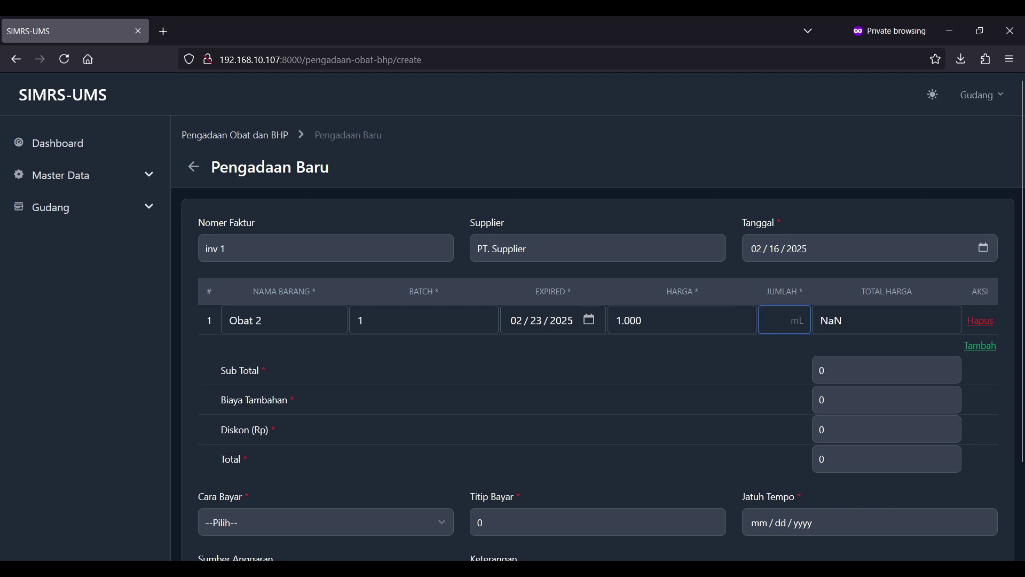
{"action": "type", "text": "12"}
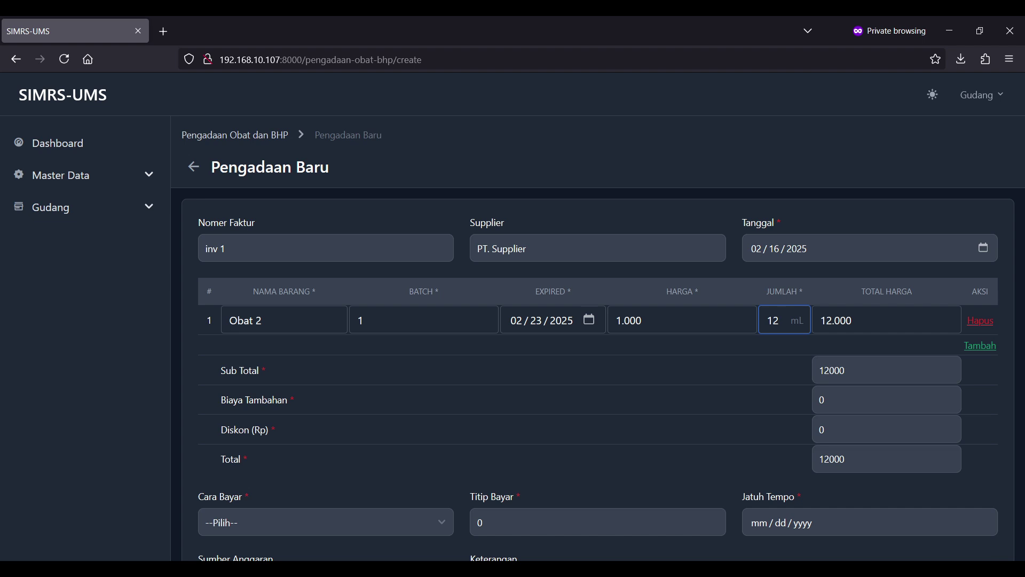
{"action": "key", "text": "BackSpace"}
{"action": "key", "text": "BackSpace"}
{"action": "type", "text": "25"}
{"action": "left_click", "coordinate": [828, 397]}
{"action": "left_click", "coordinate": [1003, 408]}
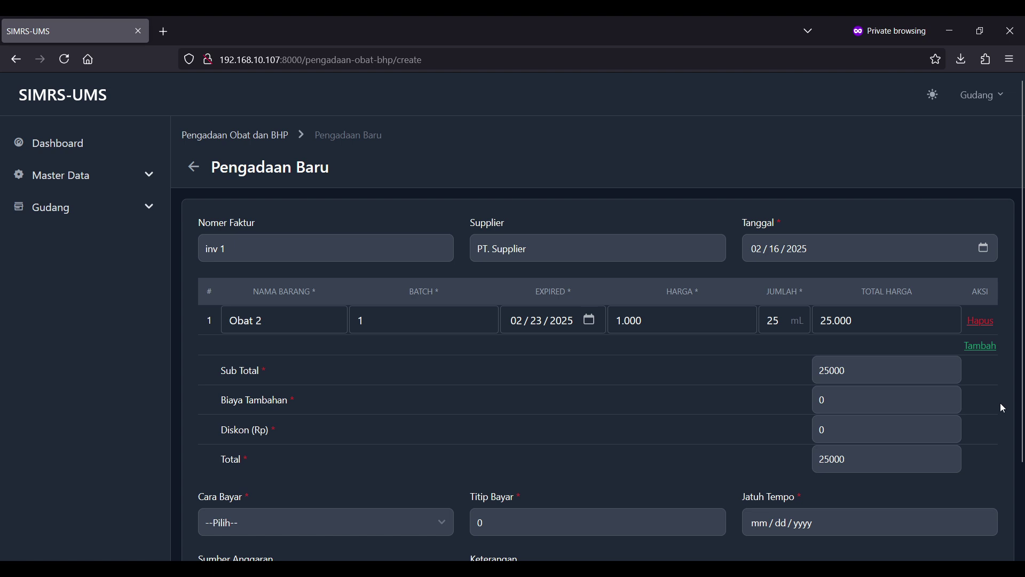
{"action": "left_click", "coordinate": [989, 356]}
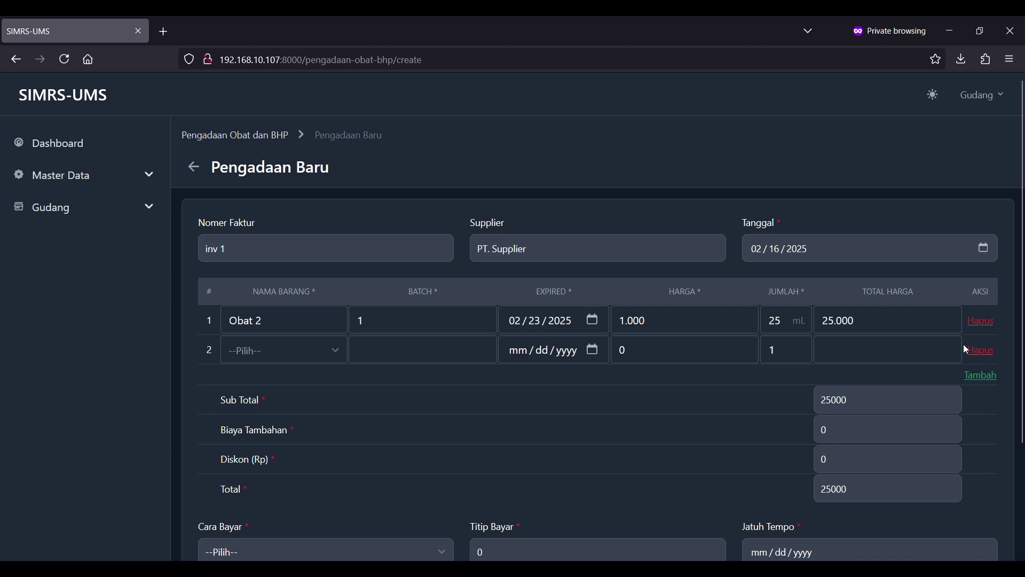
- Remove the blank second item row, leaving only the Obat 2 line totalling 25000
{"action": "left_click", "coordinate": [982, 352]}
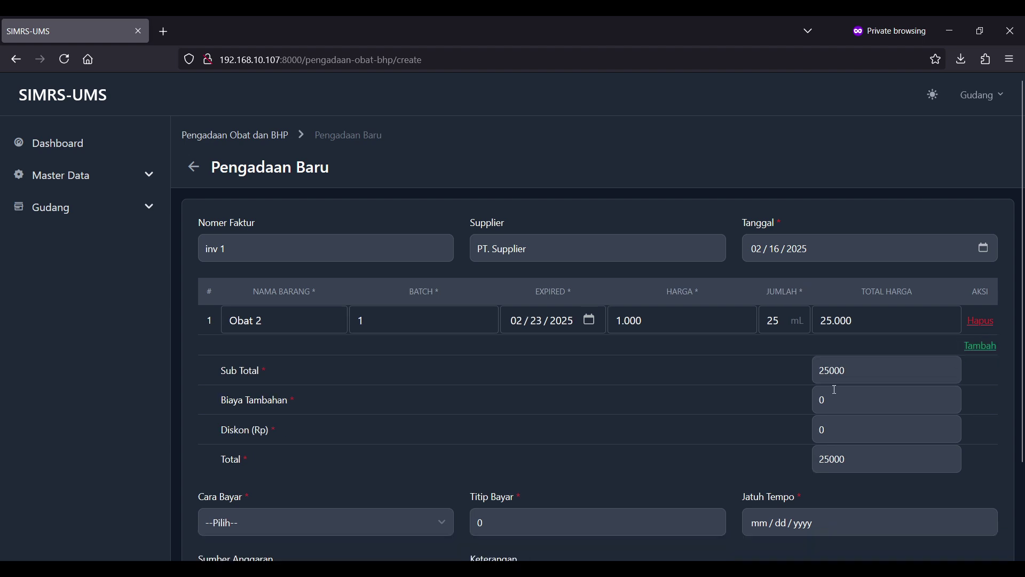
{"action": "scroll", "coordinate": [433, 429], "scroll_direction": "down", "scroll_amount": 2}
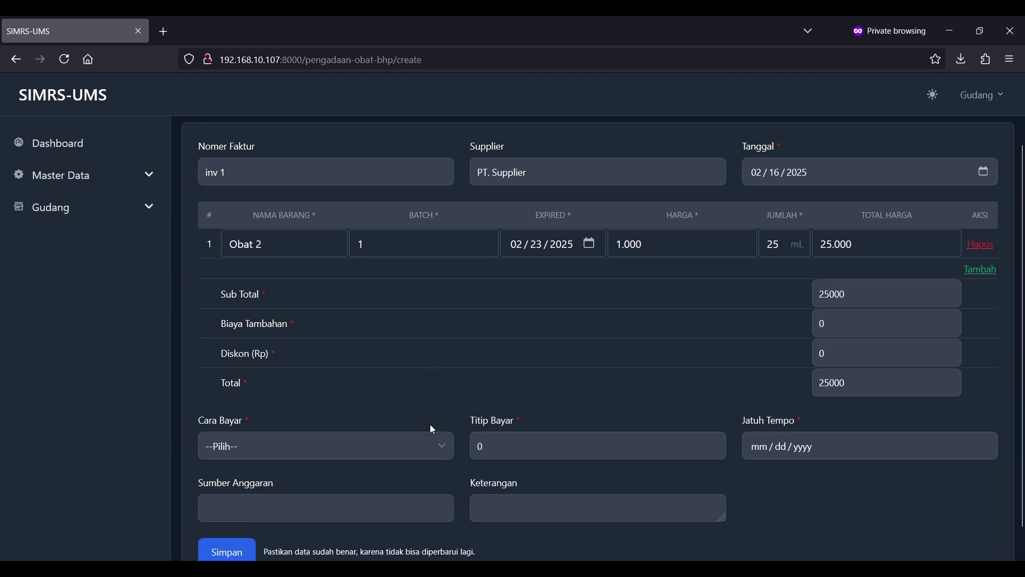
{"action": "scroll", "coordinate": [455, 350], "scroll_direction": "down", "scroll_amount": 1}
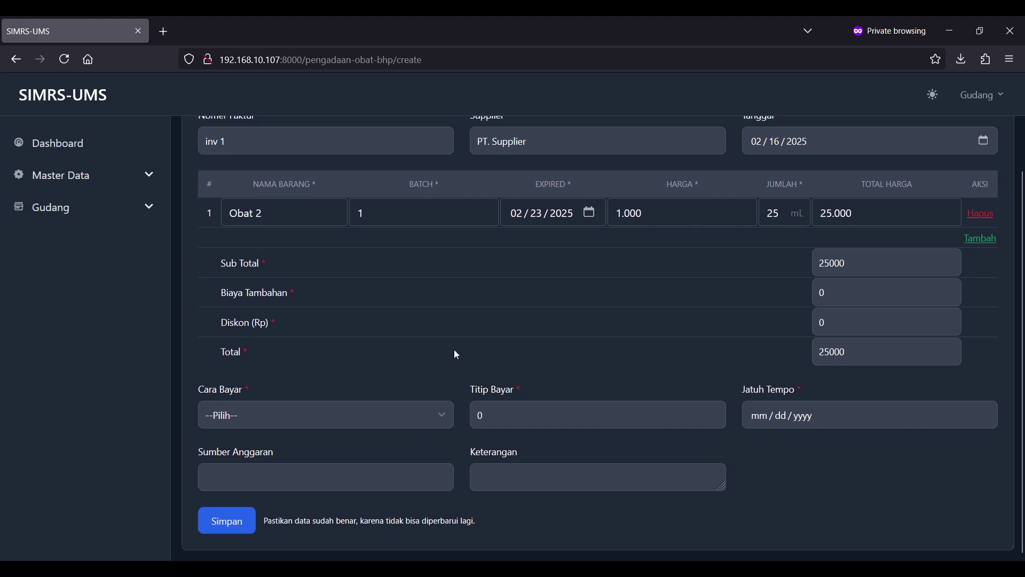
{"action": "left_click", "coordinate": [883, 321]}
{"action": "left_click", "coordinate": [873, 265]}
{"action": "double_click", "coordinate": [675, 346]}
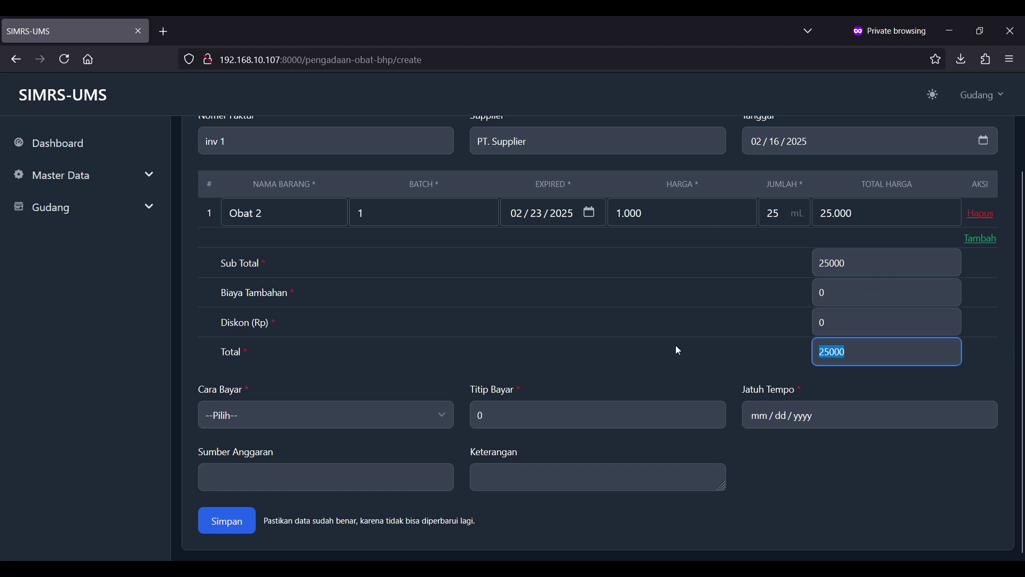
{"action": "left_click", "coordinate": [386, 376]}
- Set payment to Hutang with a 1000 Titip Bayar deposit, due 23 February 2025
{"action": "left_click", "coordinate": [379, 414]}
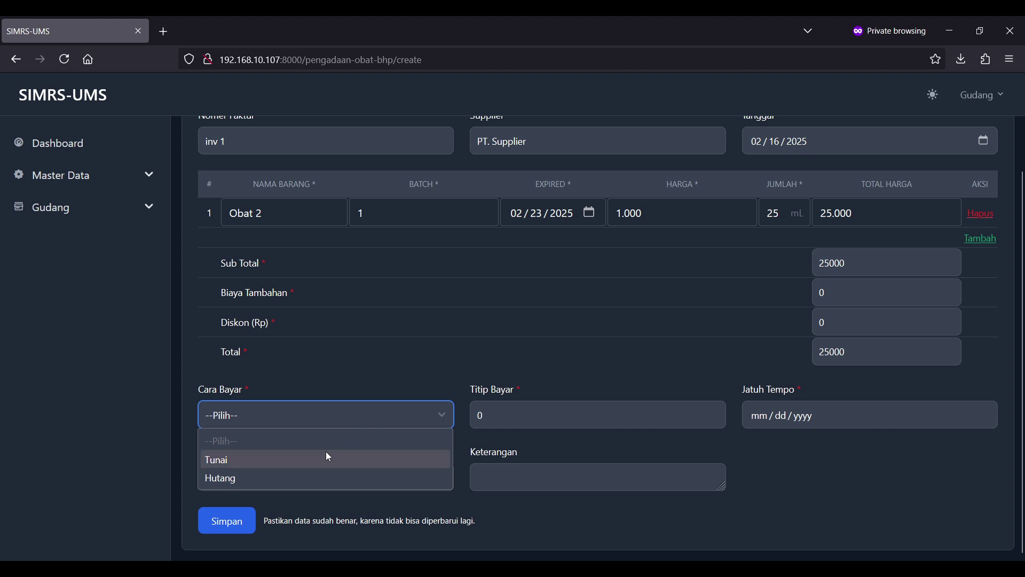
{"action": "left_click", "coordinate": [322, 460]}
{"action": "left_click", "coordinate": [555, 409]}
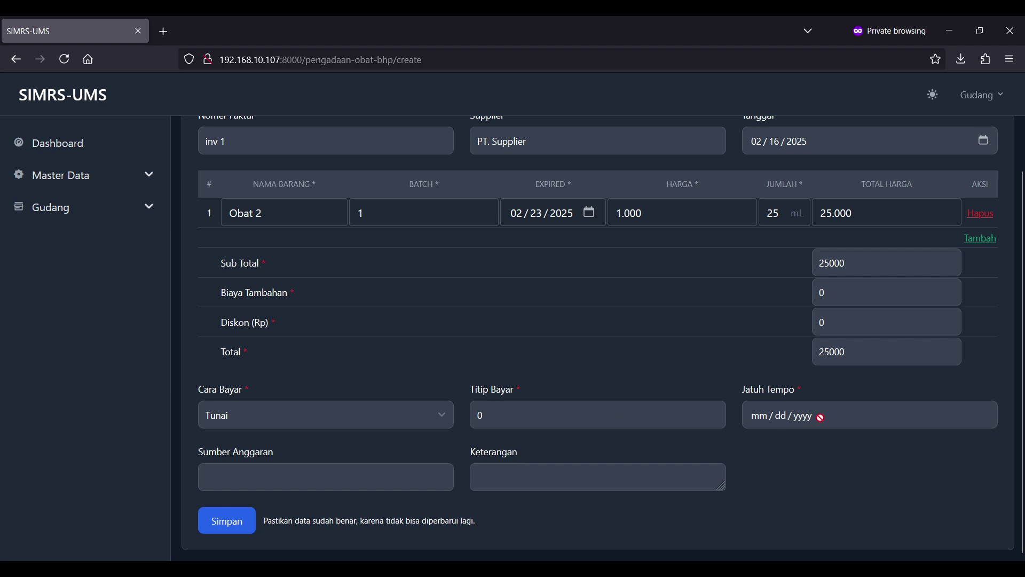
{"action": "left_click", "coordinate": [362, 414]}
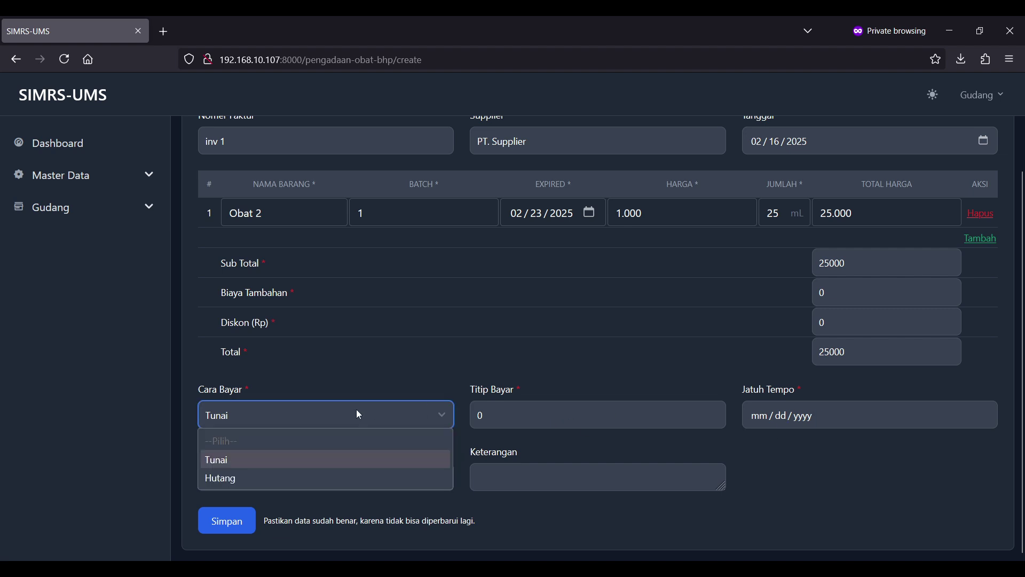
{"action": "left_click", "coordinate": [297, 486]}
{"action": "left_click", "coordinate": [544, 417]}
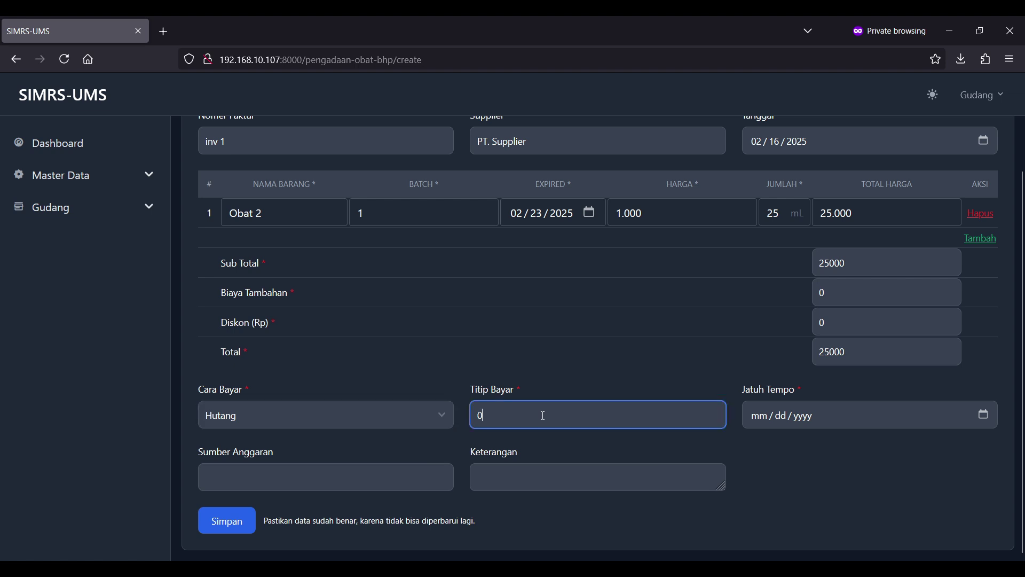
{"action": "key", "text": "BackSpace"}
{"action": "type", "text": "1000"}
{"action": "left_click", "coordinate": [984, 414]}
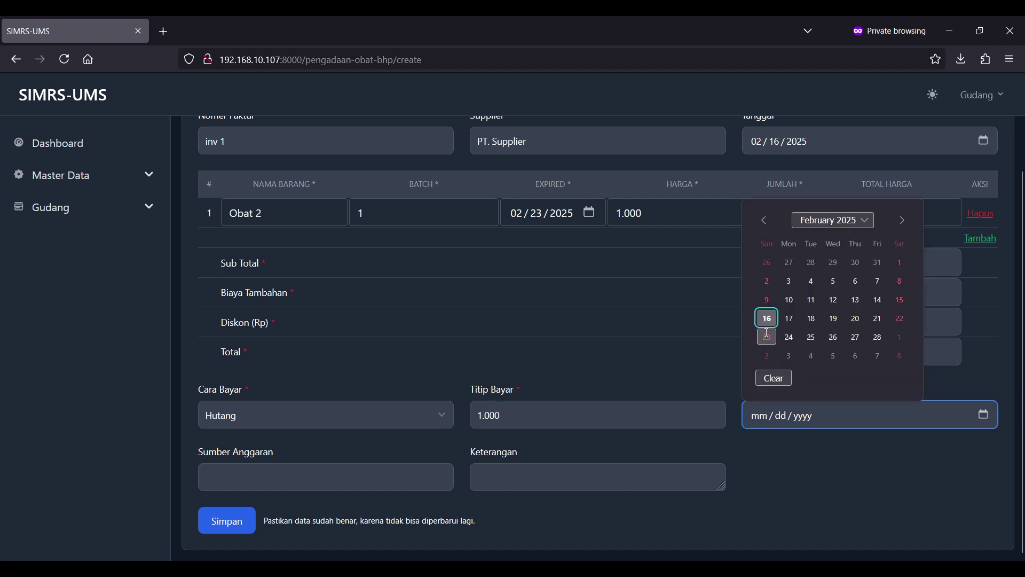
{"action": "left_click", "coordinate": [768, 336]}
{"action": "left_click", "coordinate": [300, 470]}
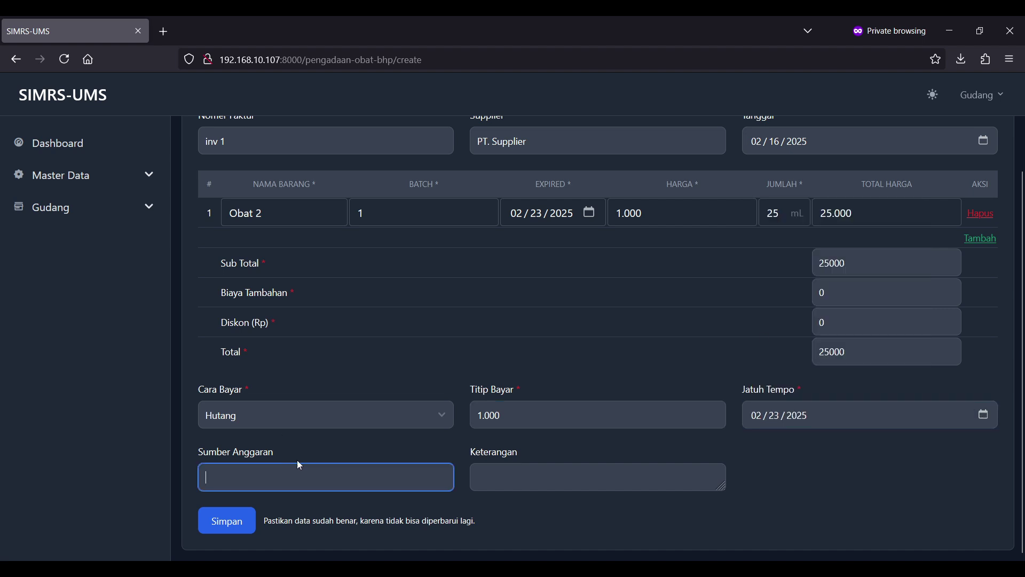
{"action": "left_click", "coordinate": [557, 470]}
{"action": "left_click", "coordinate": [820, 474]}
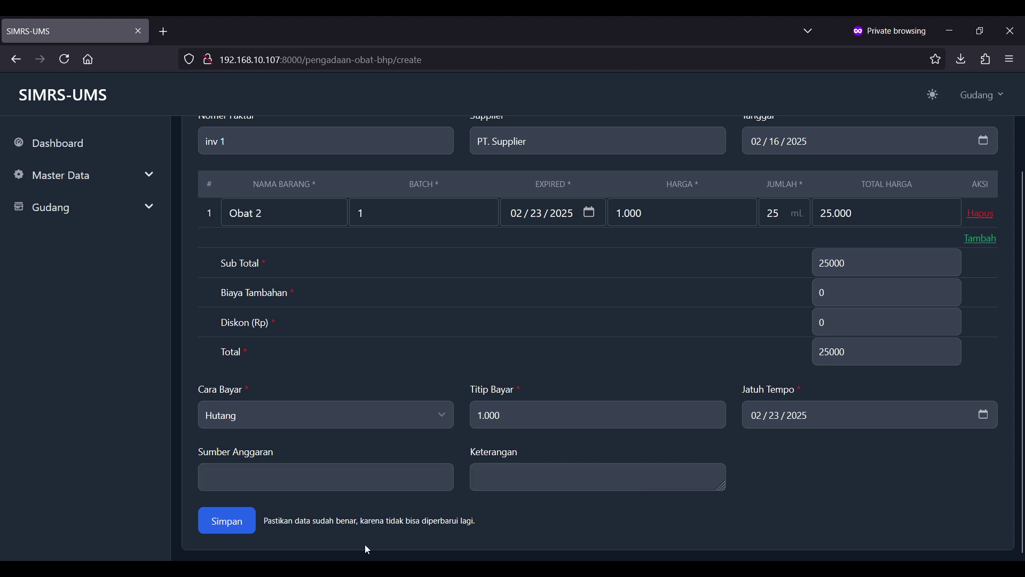
- Save the inv 1 procurement and review its Belum Lunas status with Rp24.000 outstanding
{"action": "left_click", "coordinate": [237, 526]}
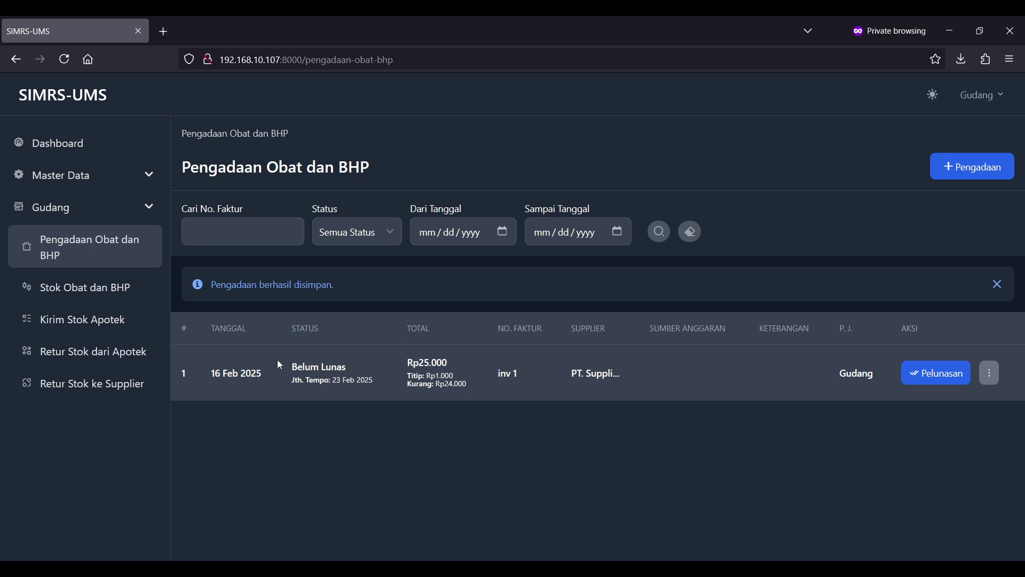
{"action": "mouse_move", "coordinate": [278, 363]}
{"action": "left_mouse_down"}
{"action": "mouse_move", "coordinate": [428, 380]}
{"action": "mouse_move", "coordinate": [292, 366]}
{"action": "left_mouse_up"}
{"action": "left_click", "coordinate": [383, 380]}
{"action": "left_click", "coordinate": [292, 366]}
{"action": "left_click", "coordinate": [457, 363]}
- Mark the inv 1 purchase from PT. Supplier as paid (Lunas, Rp25.000, 16 Feb 2025)
{"action": "left_click", "coordinate": [935, 387]}
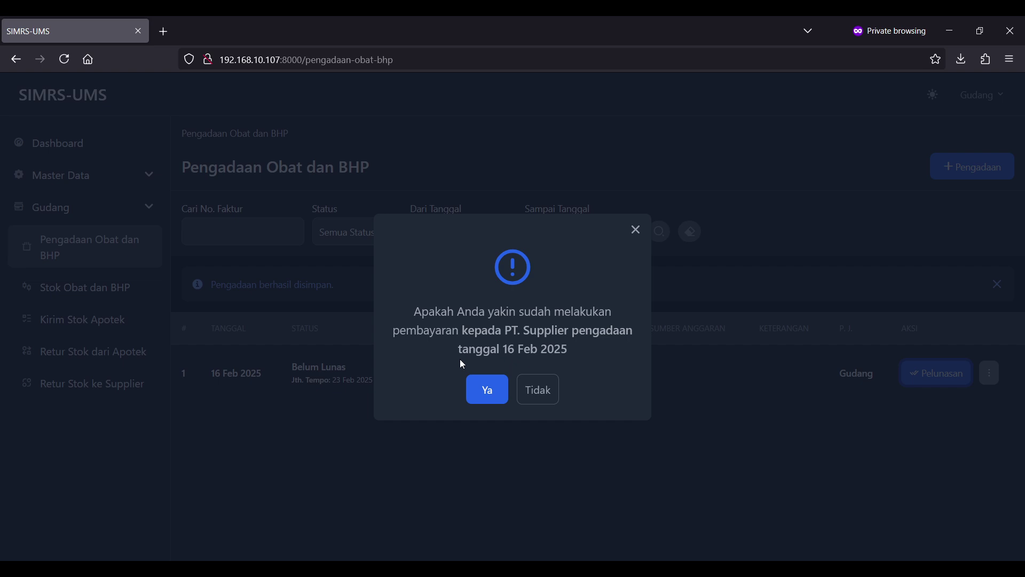
{"action": "left_click", "coordinate": [481, 386]}
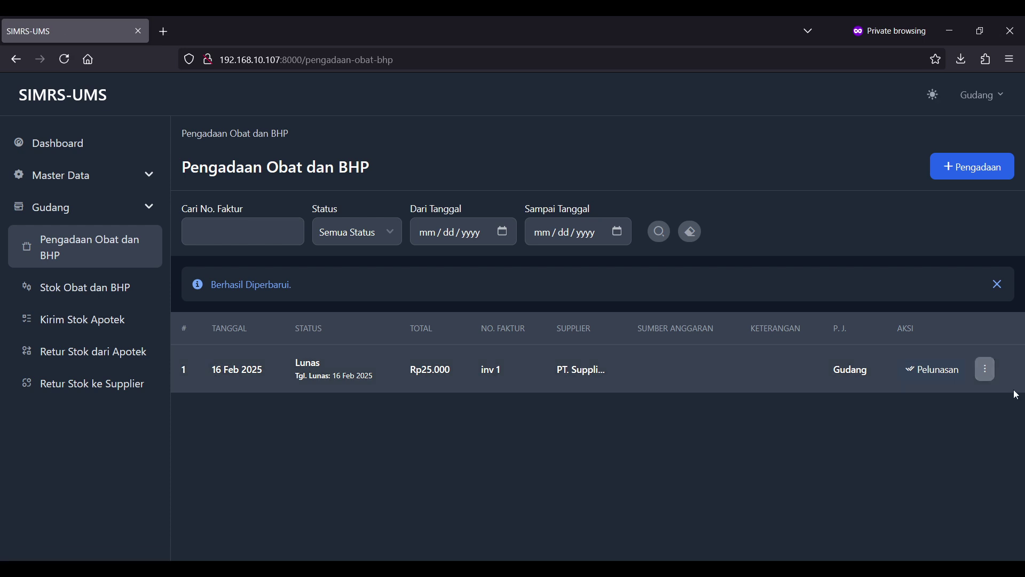
{"action": "left_click", "coordinate": [988, 370]}
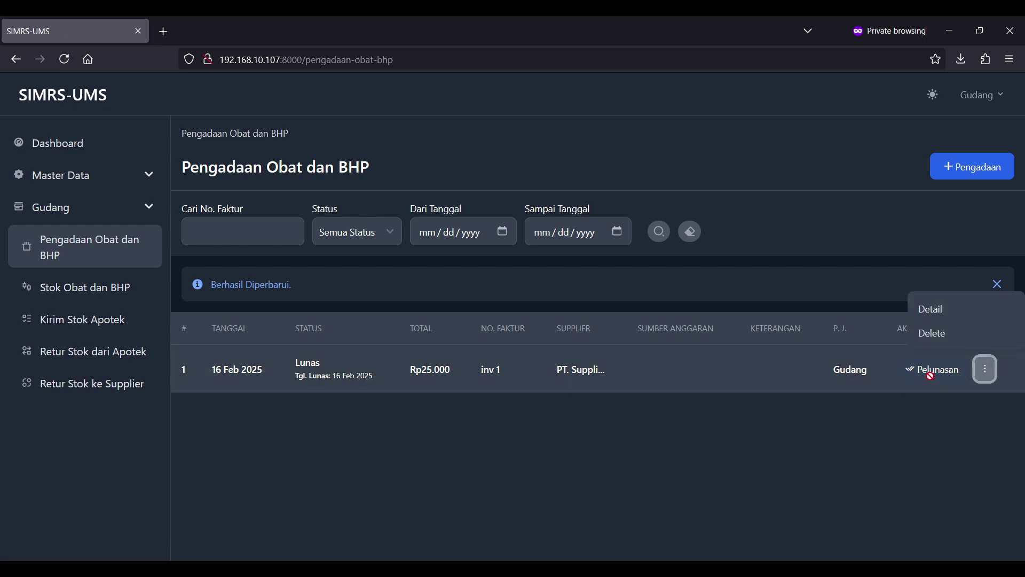
{"action": "left_click", "coordinate": [958, 315]}
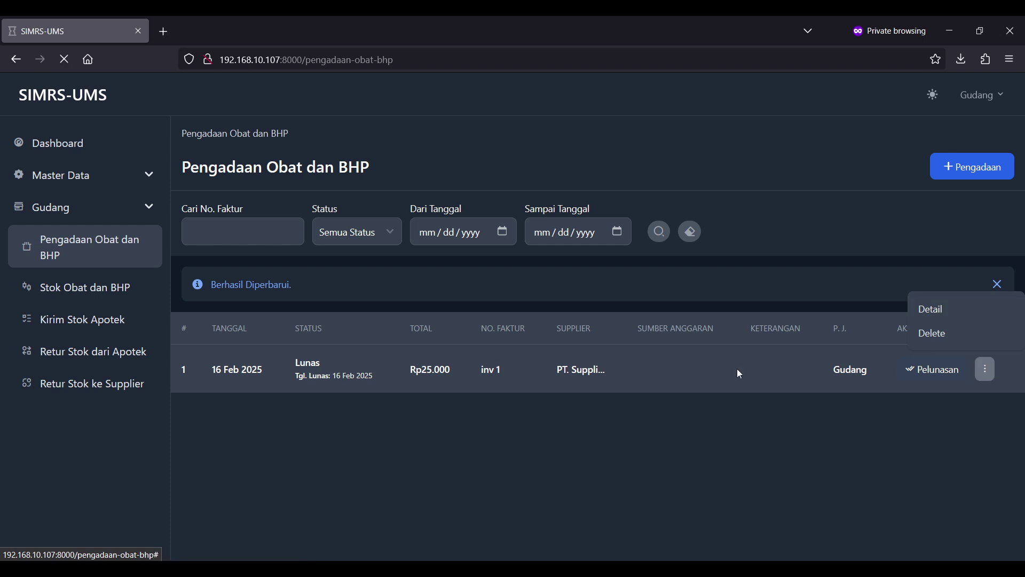
{"action": "left_click_drag", "start_coordinate": [207, 232], "coordinate": [547, 278]}
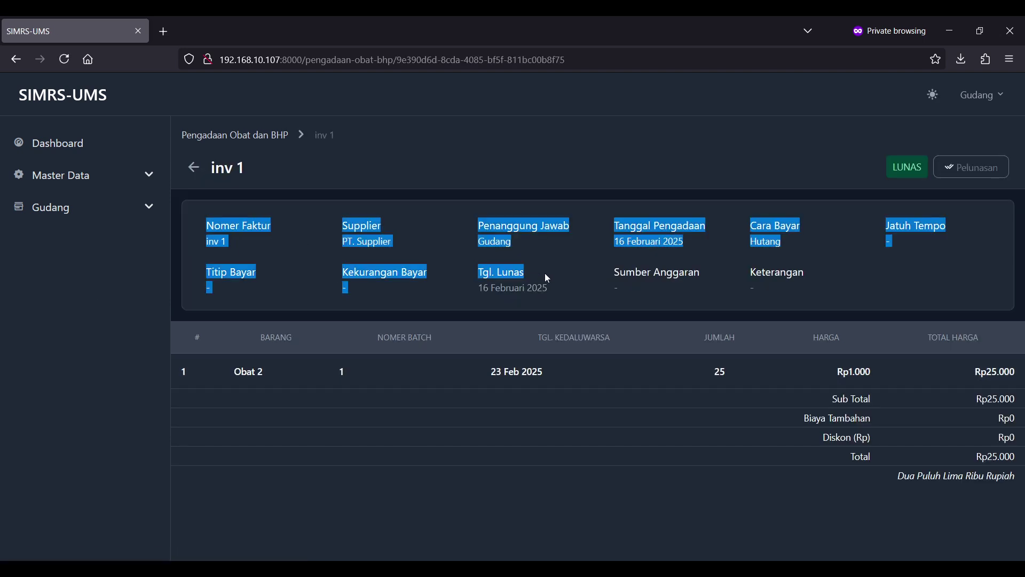
{"action": "left_click", "coordinate": [545, 274]}
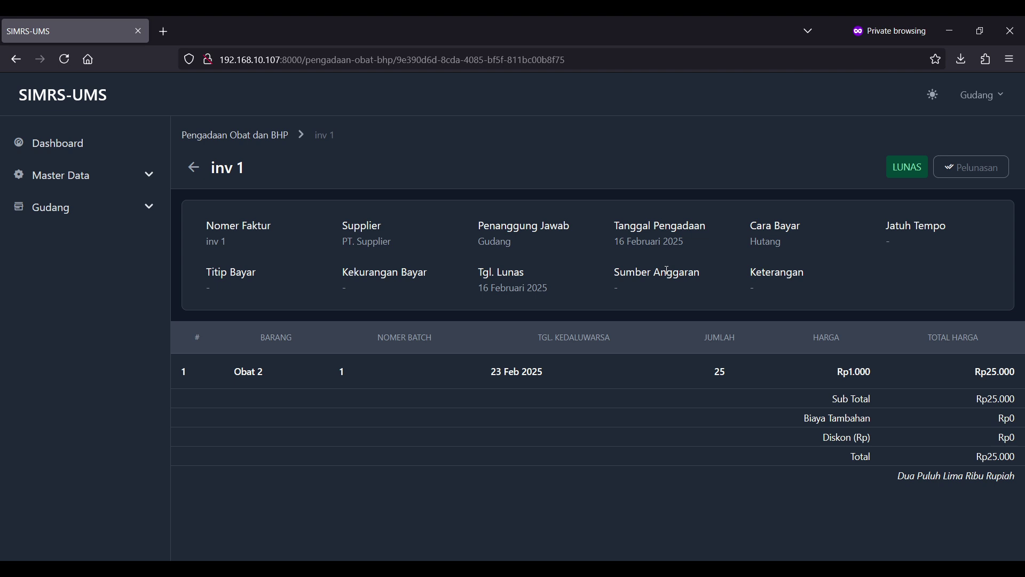
{"action": "left_click", "coordinate": [194, 168]}
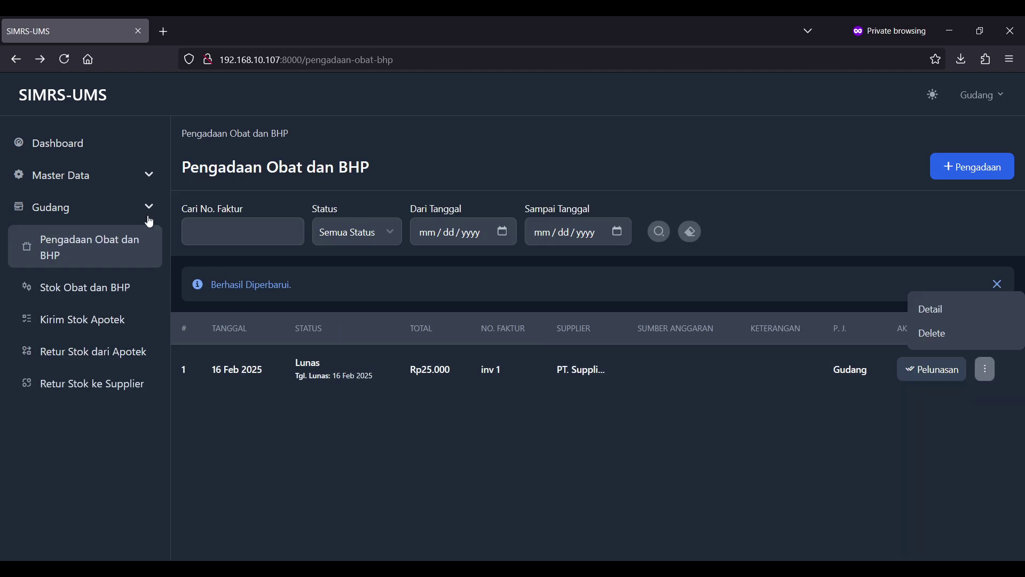
- Open the Gudang stock list and check that Obat 2 stands at 25 mL
{"action": "left_click", "coordinate": [112, 292]}
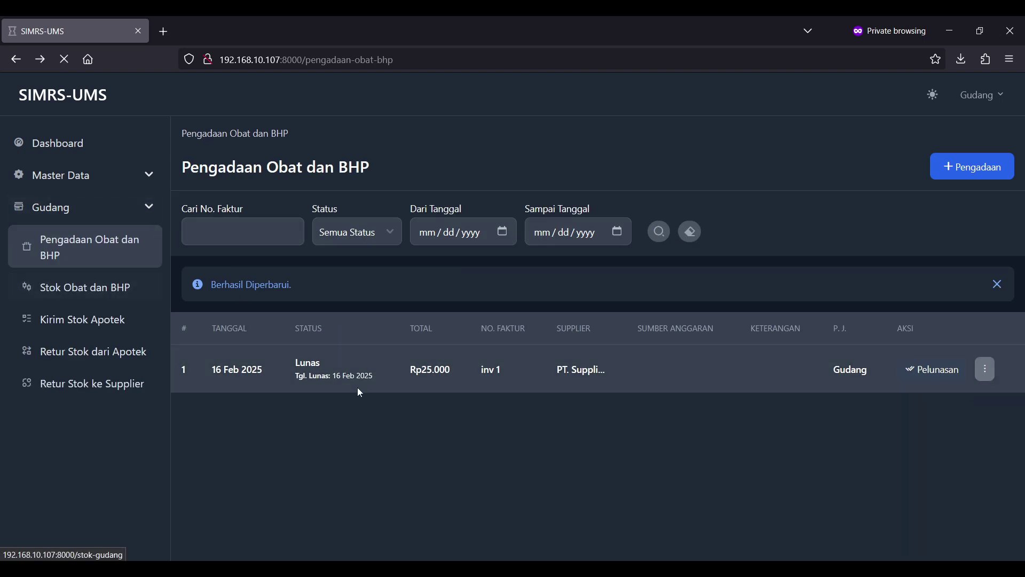
{"action": "left_click_drag", "start_coordinate": [213, 332], "coordinate": [616, 392]}
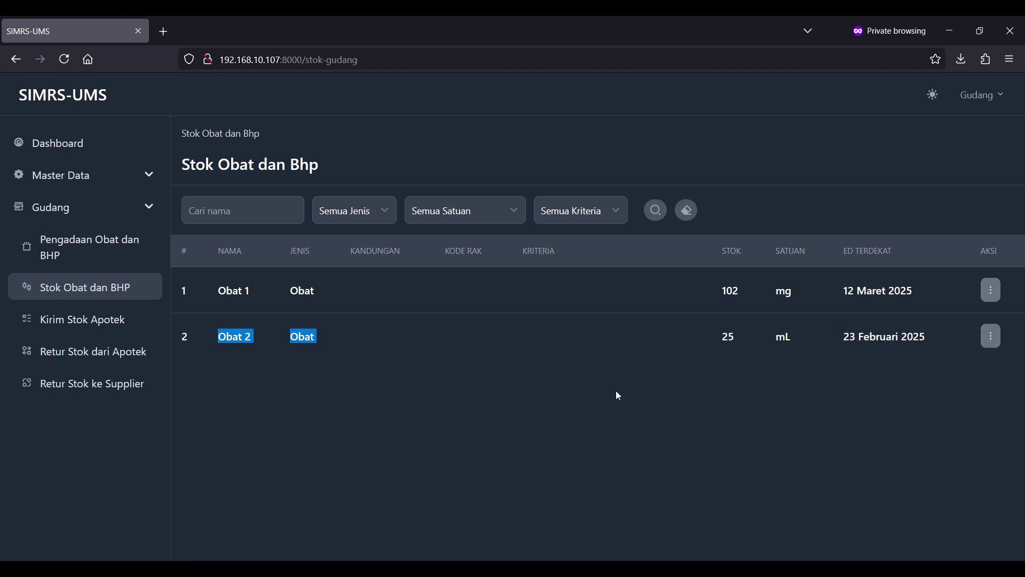
{"action": "left_click", "coordinate": [617, 393]}
{"action": "left_click_drag", "start_coordinate": [212, 340], "coordinate": [772, 367]}
{"action": "left_click", "coordinate": [773, 367]}
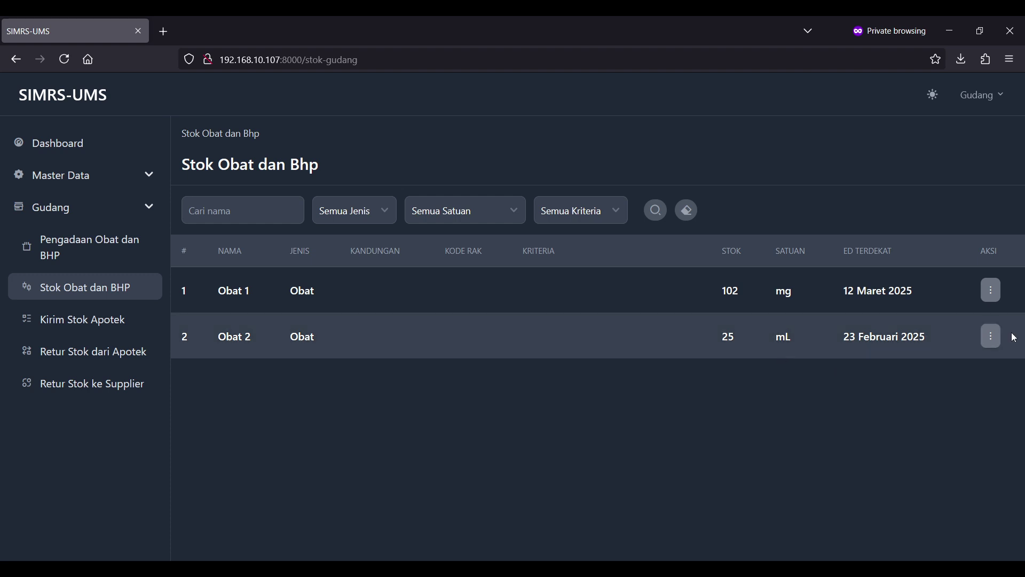
- Check Obat 2's batch 1 stock details, then open its Riwayat Stok
{"action": "left_click", "coordinate": [993, 338]}
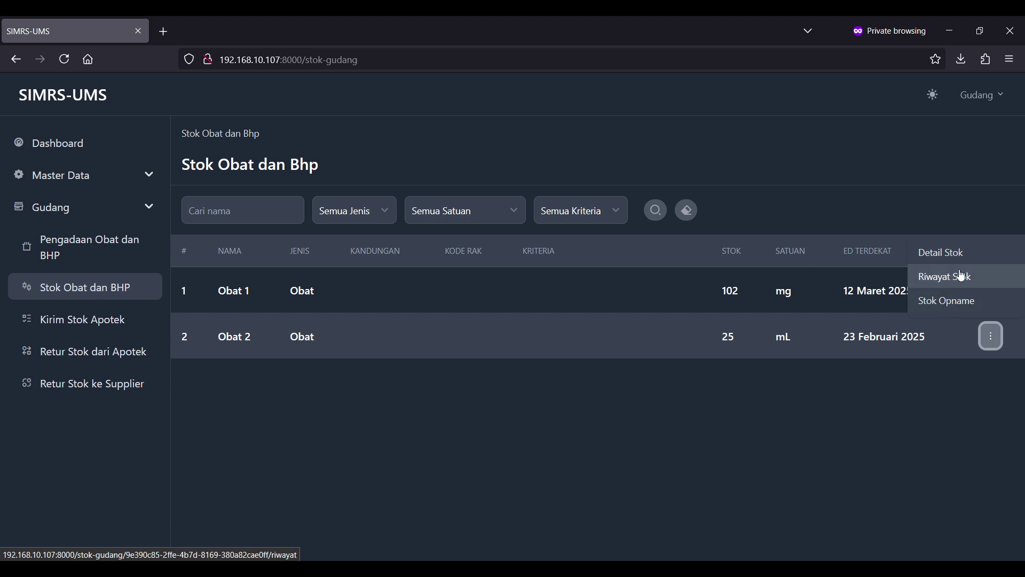
{"action": "left_click", "coordinate": [949, 258]}
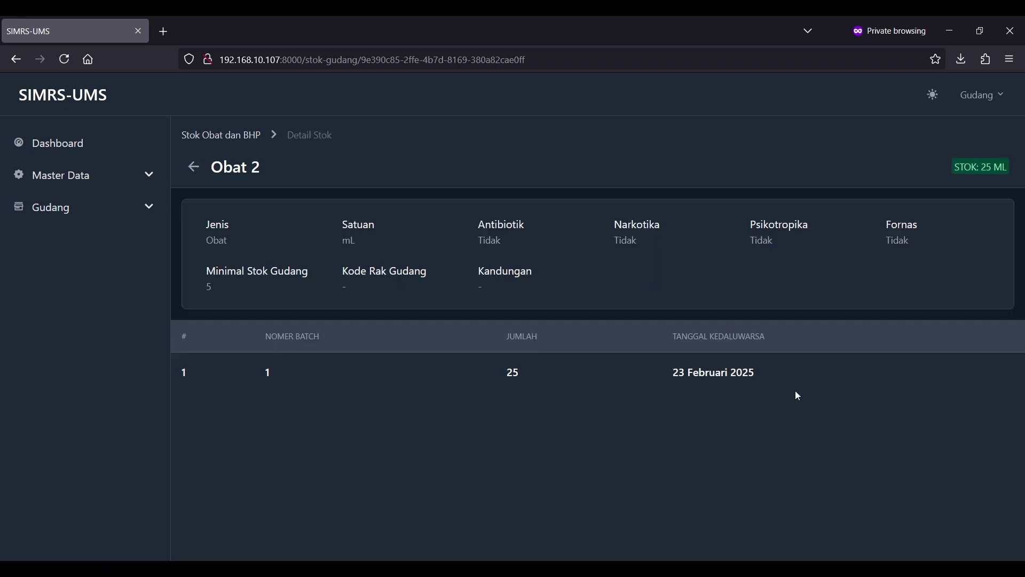
{"action": "left_click_drag", "start_coordinate": [796, 393], "coordinate": [262, 396]}
{"action": "left_click", "coordinate": [264, 399]}
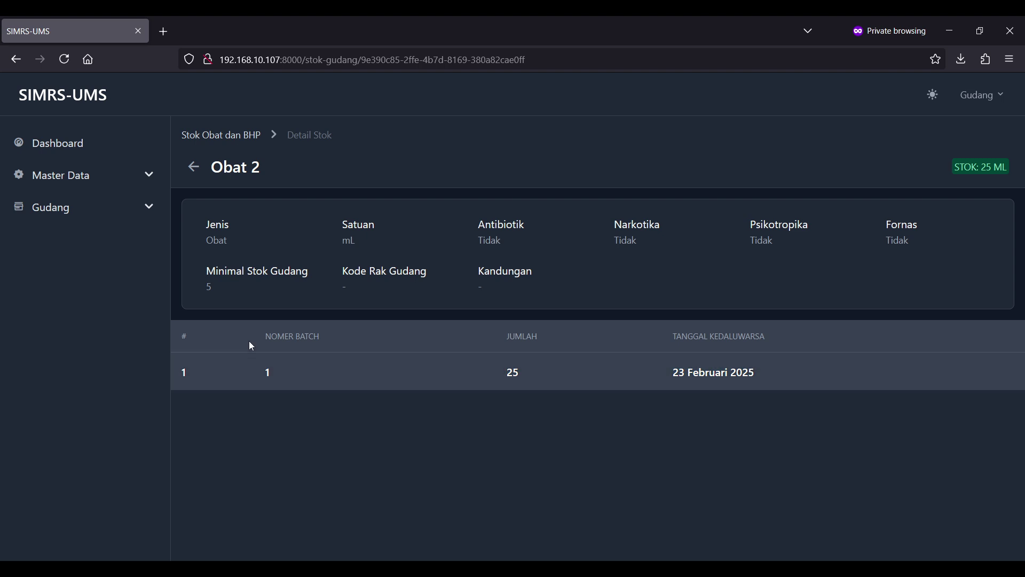
{"action": "left_click", "coordinate": [193, 173]}
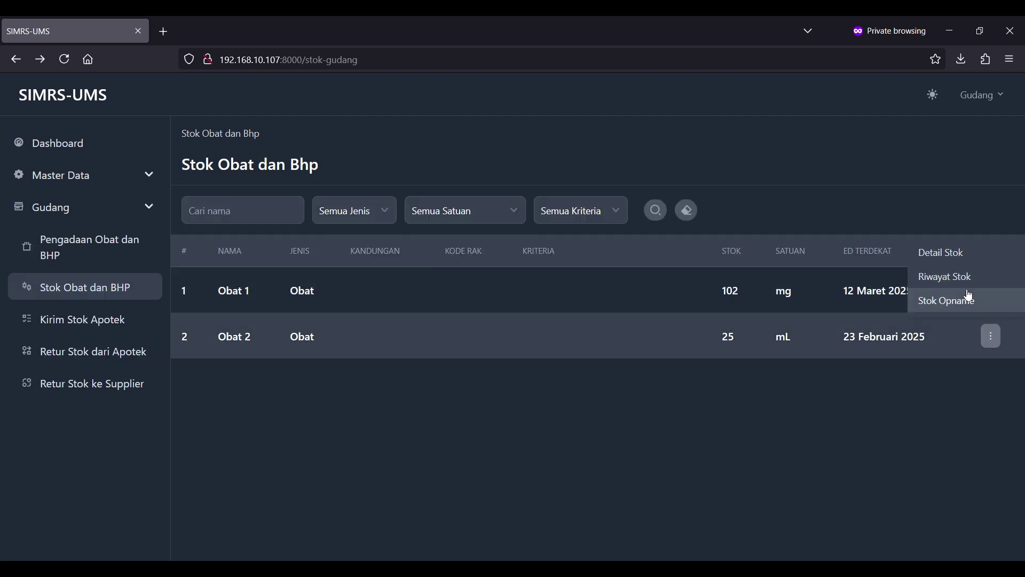
{"action": "left_click", "coordinate": [942, 249]}
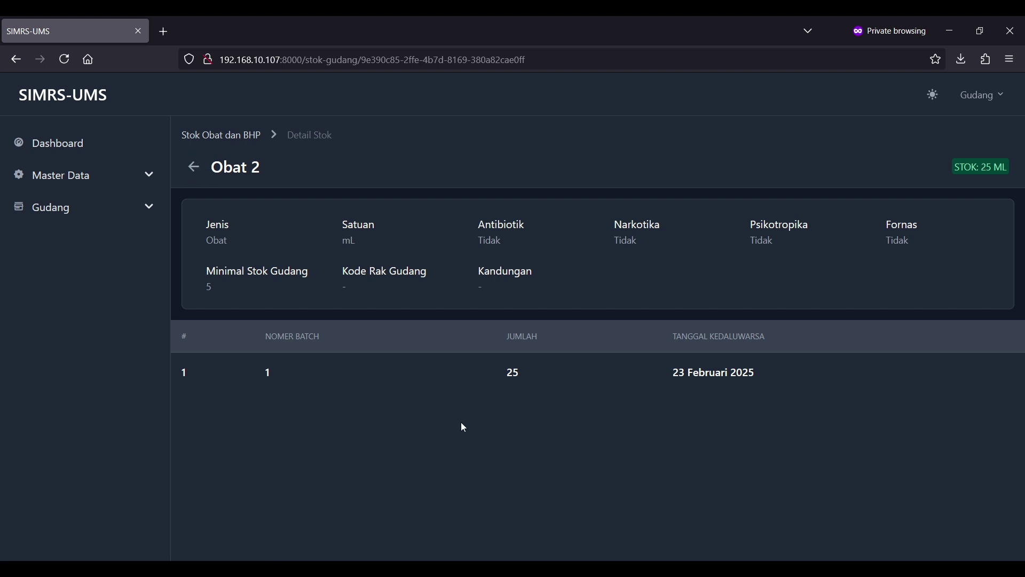
{"action": "key", "text": "ctrl+a"}
{"action": "left_click", "coordinate": [297, 384]}
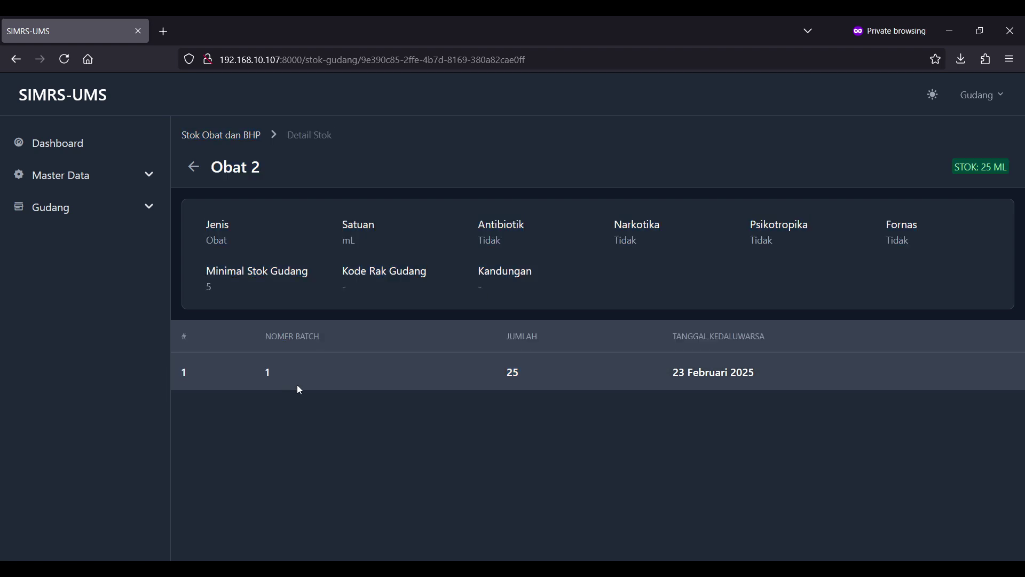
{"action": "left_click", "coordinate": [194, 167]}
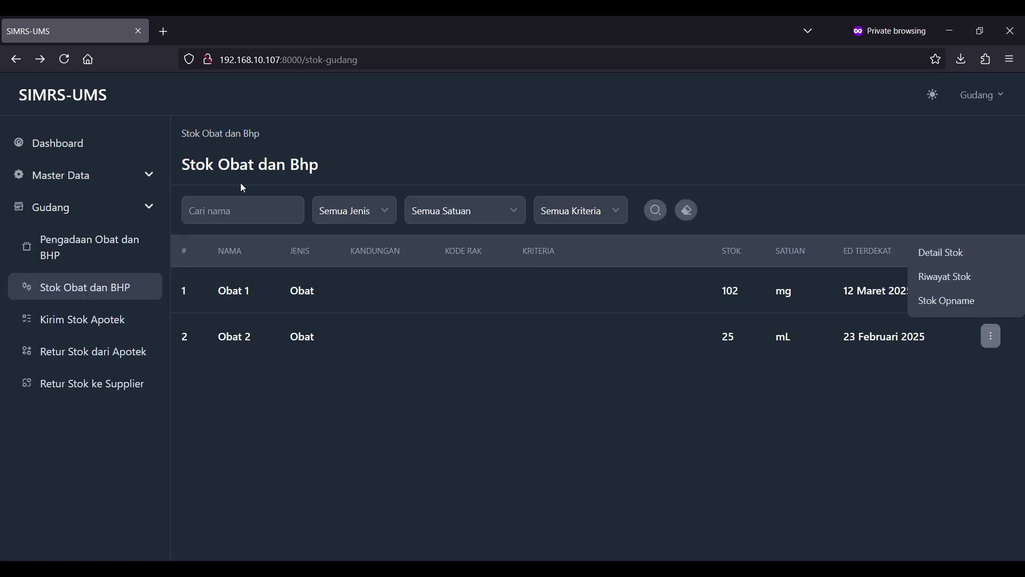
{"action": "left_click", "coordinate": [937, 276]}
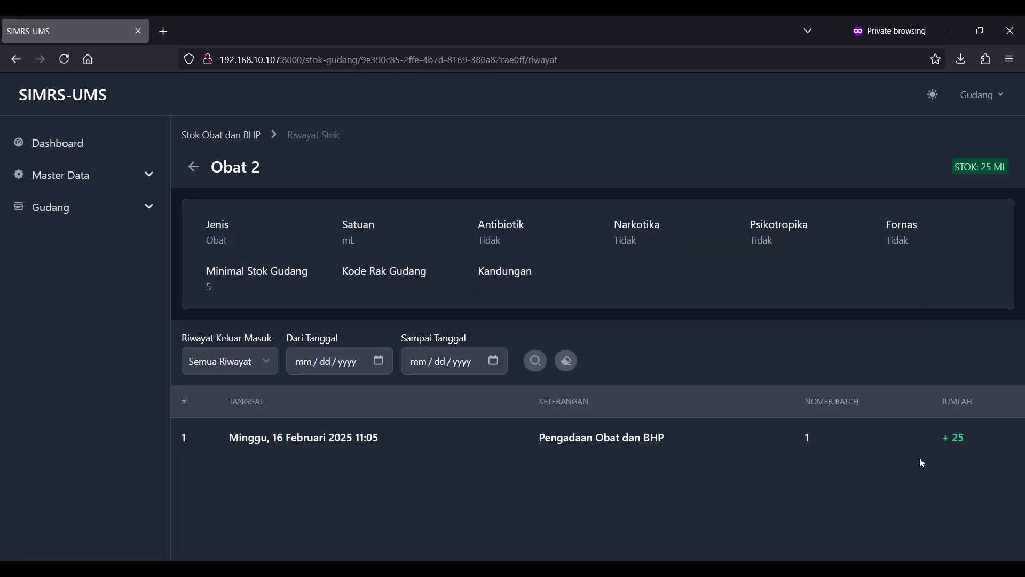
- Review the +25 Pengadaan Obat dan BHP entry in Obat 2's stock history
{"action": "left_click_drag", "start_coordinate": [969, 446], "coordinate": [550, 450]}
{"action": "left_click", "coordinate": [550, 450]}
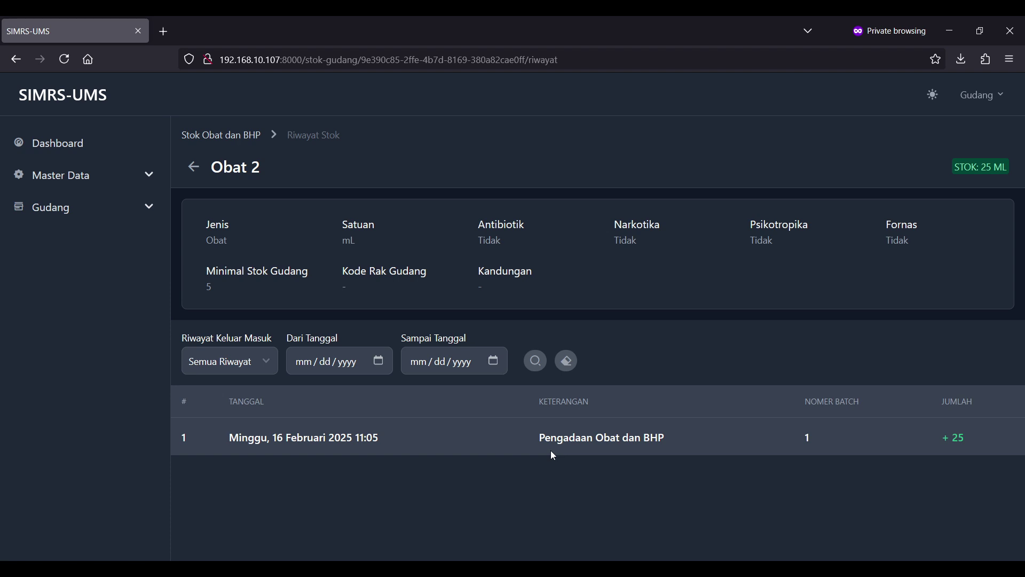
{"action": "left_click_drag", "start_coordinate": [506, 432], "coordinate": [766, 438]}
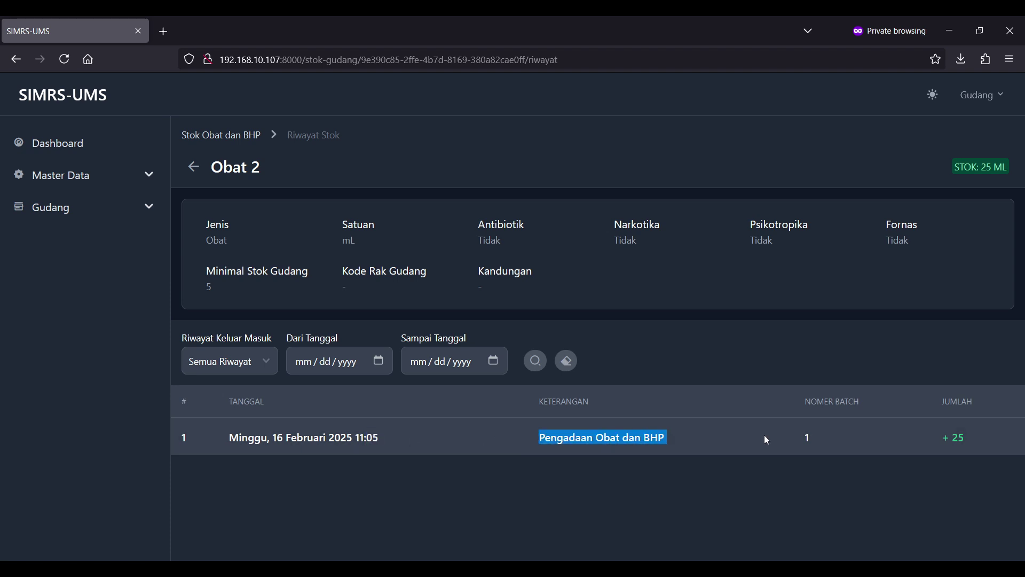
{"action": "left_click", "coordinate": [767, 440]}
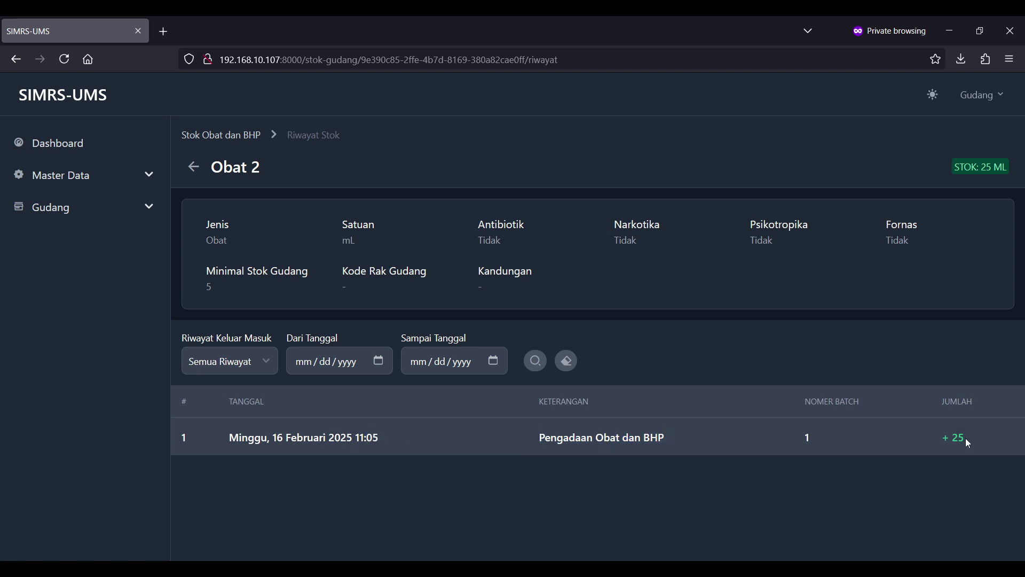
{"action": "left_click", "coordinate": [928, 442]}
{"action": "left_click_drag", "start_coordinate": [415, 430], "coordinate": [265, 437]}
{"action": "left_click_drag", "start_coordinate": [677, 439], "coordinate": [584, 438]}
- Open and close the history-type filter unchanged, then return to Stok Obat dan BHP
{"action": "left_click", "coordinate": [583, 438]}
{"action": "left_click", "coordinate": [255, 369]}
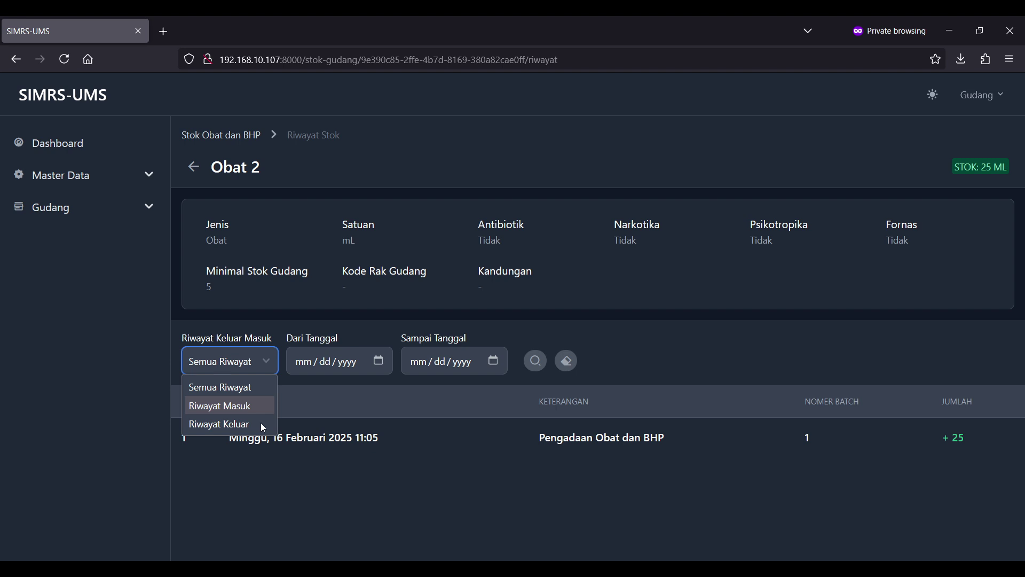
{"action": "left_click", "coordinate": [206, 196]}
{"action": "left_click", "coordinate": [194, 167]}
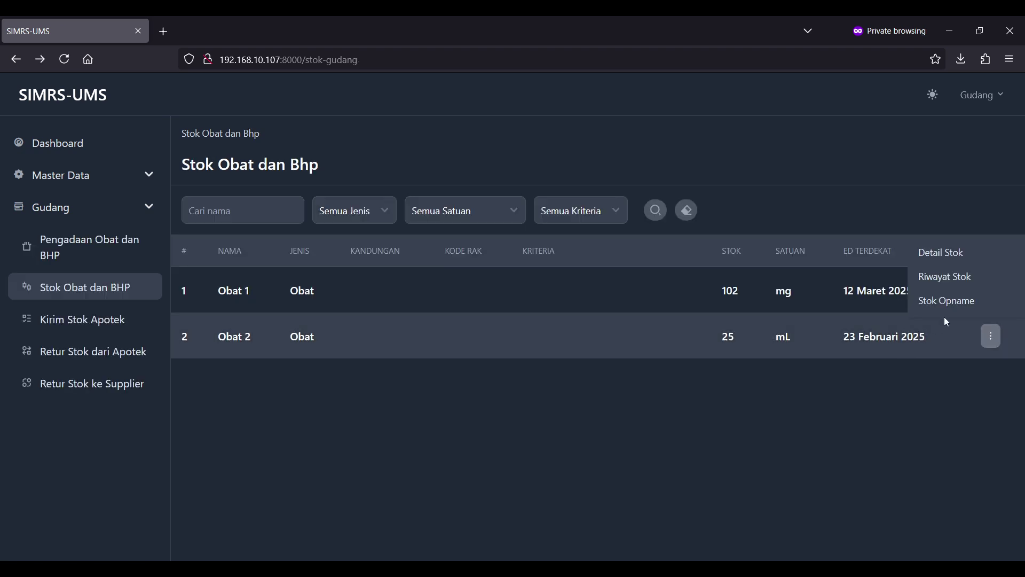
- Start a new stock opname for Obat 2 with a batch 1 row
{"action": "left_click", "coordinate": [956, 302]}
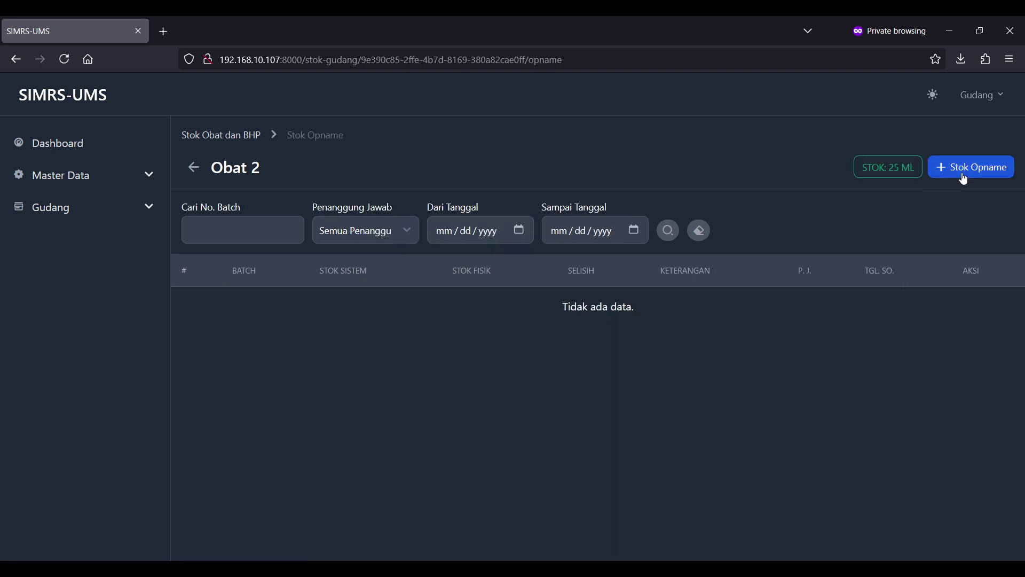
{"action": "left_click", "coordinate": [965, 175]}
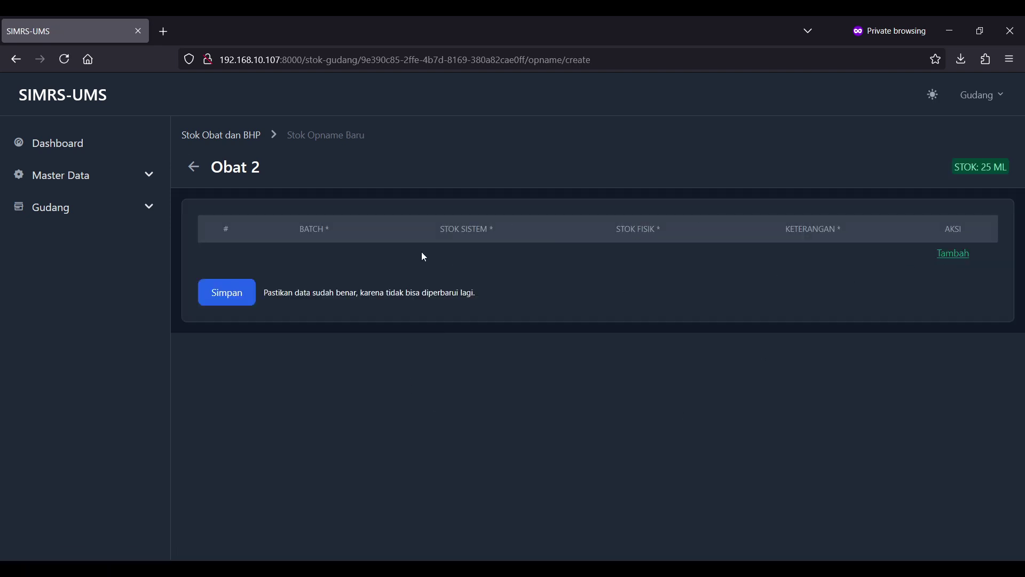
{"action": "left_click", "coordinate": [944, 260]}
{"action": "left_click", "coordinate": [961, 257]}
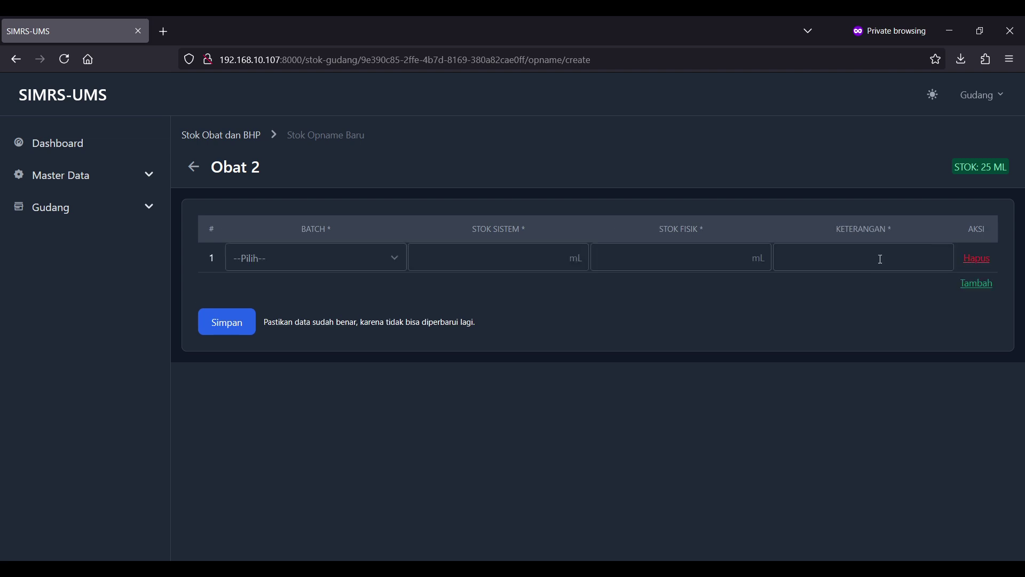
{"action": "left_click", "coordinate": [331, 258]}
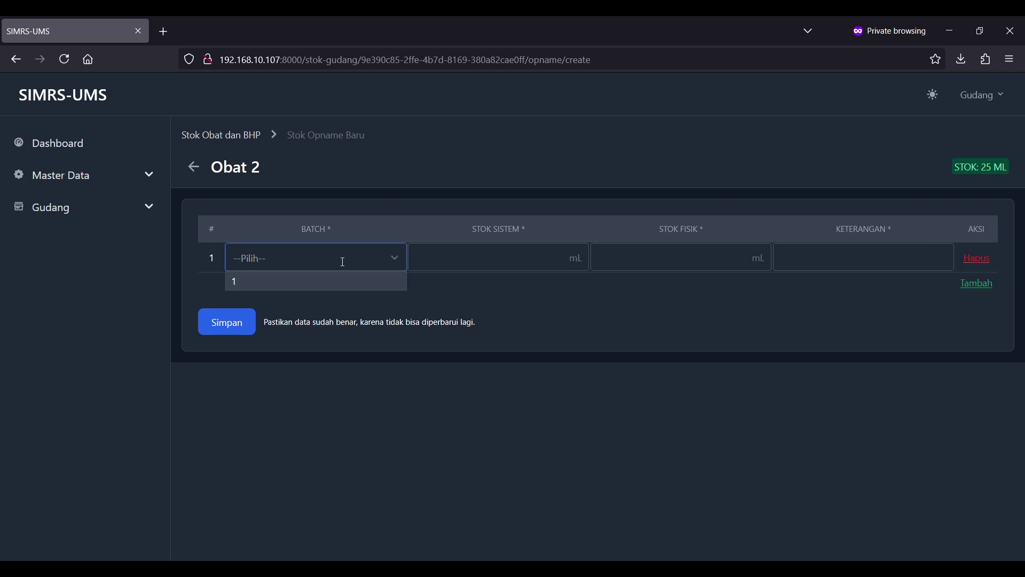
{"action": "left_click", "coordinate": [366, 291]}
- Enter physical stock 20 with remark 'hilang', save, and return to the stock list
{"action": "left_click", "coordinate": [533, 264]}
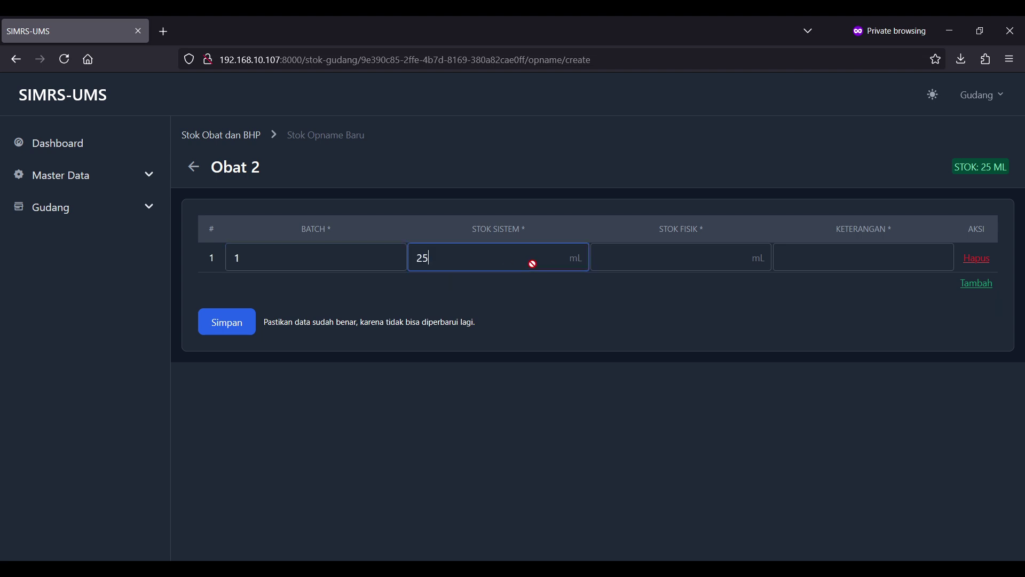
{"action": "left_click", "coordinate": [655, 257]}
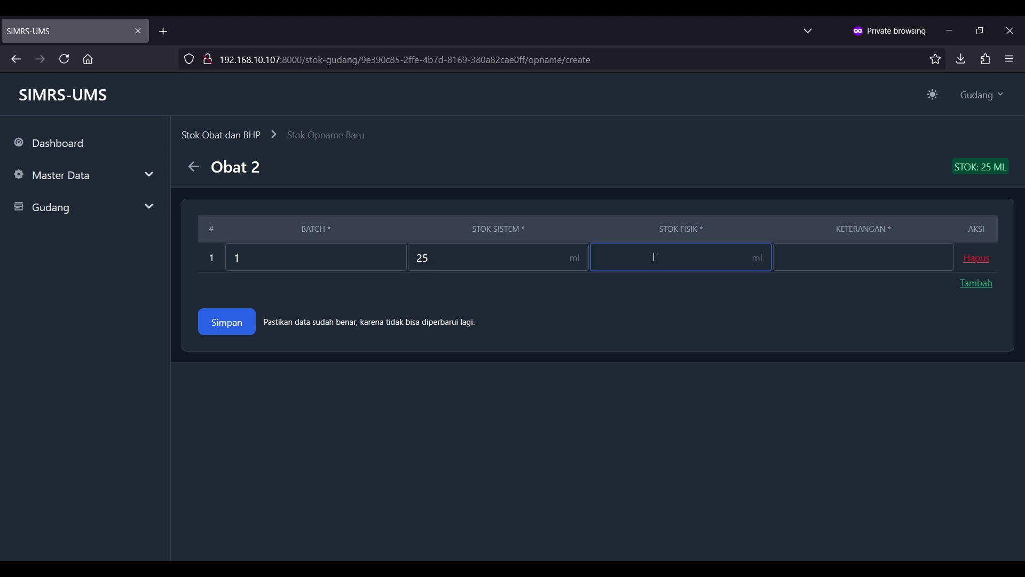
{"action": "type", "text": "20"}
{"action": "left_click", "coordinate": [805, 256]}
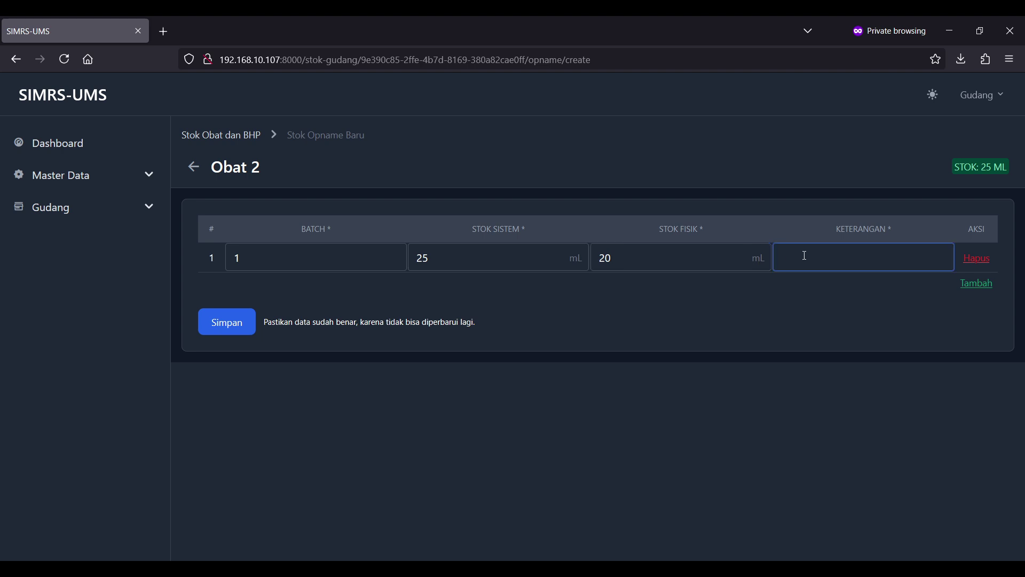
{"action": "type", "text": "hilang"}
{"action": "left_click", "coordinate": [751, 303]}
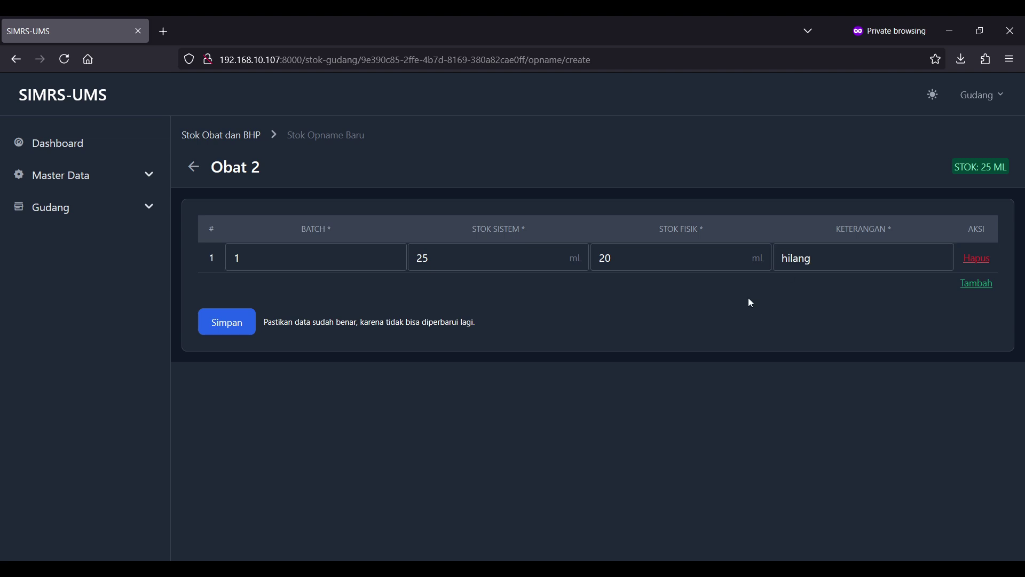
{"action": "left_click", "coordinate": [239, 326]}
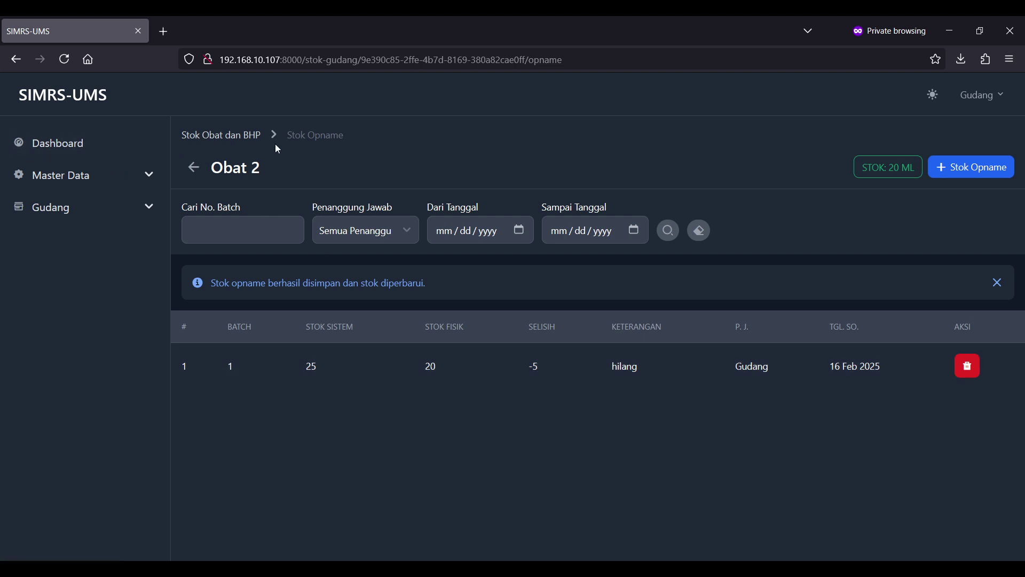
{"action": "left_click", "coordinate": [227, 135]}
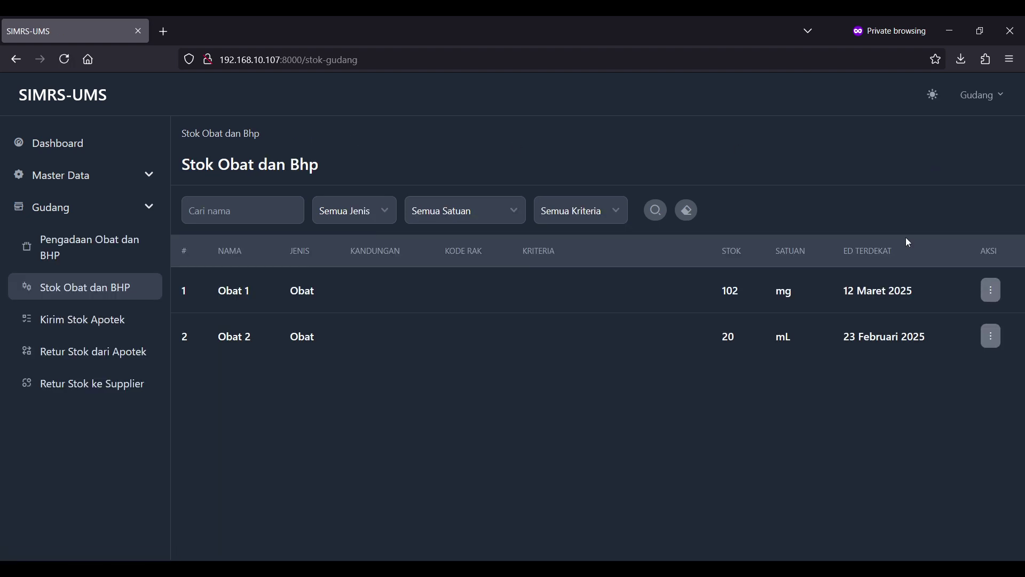
{"action": "left_click_drag", "start_coordinate": [761, 339], "coordinate": [691, 338]}
{"action": "left_click", "coordinate": [691, 339]}
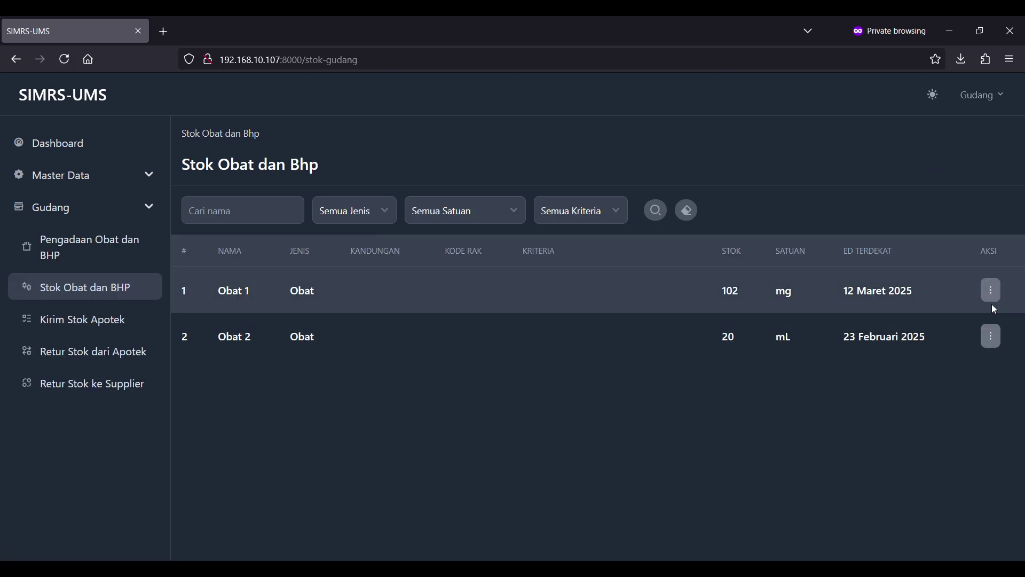
{"action": "left_click", "coordinate": [991, 336]}
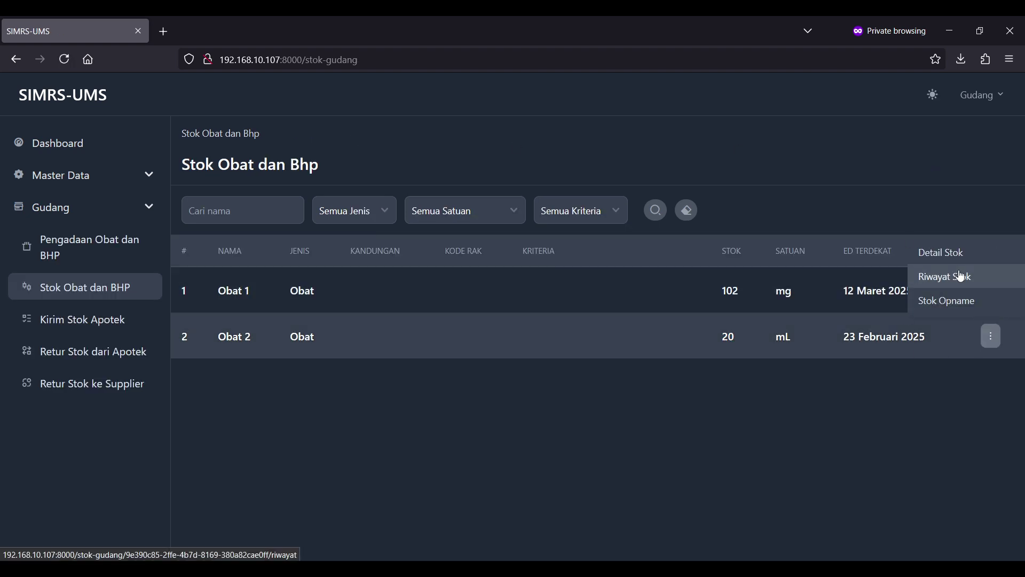
{"action": "left_click", "coordinate": [932, 276]}
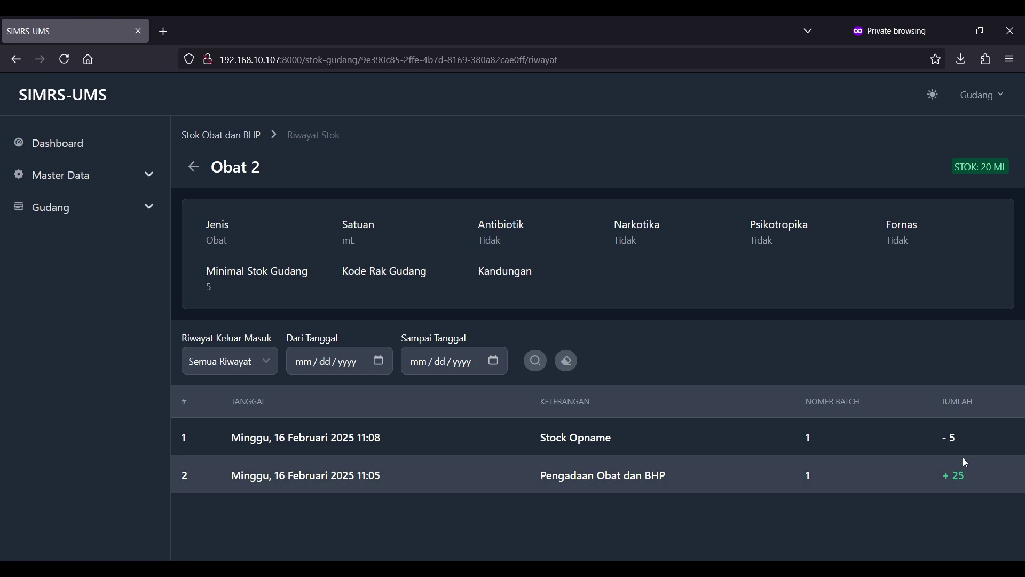
{"action": "left_click_drag", "start_coordinate": [974, 455], "coordinate": [535, 460]}
{"action": "left_click", "coordinate": [535, 460]}
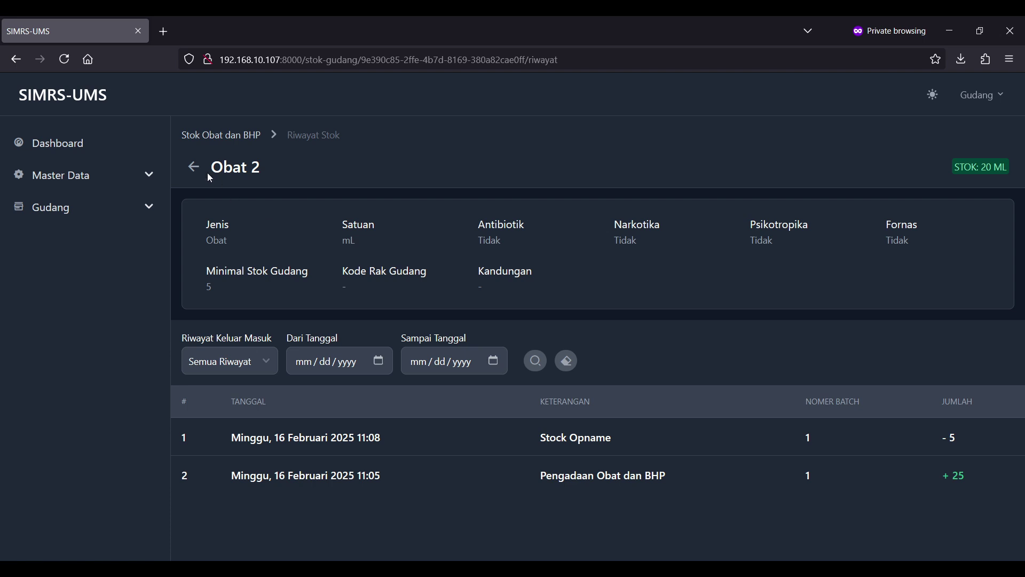
{"action": "left_click", "coordinate": [194, 168]}
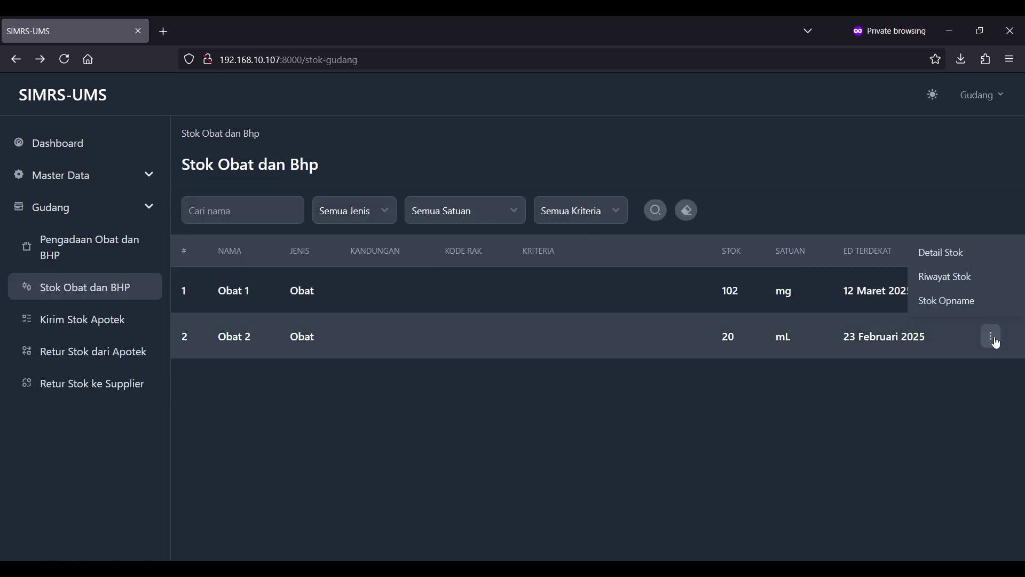
{"action": "left_click", "coordinate": [987, 328]}
{"action": "left_click", "coordinate": [987, 328]}
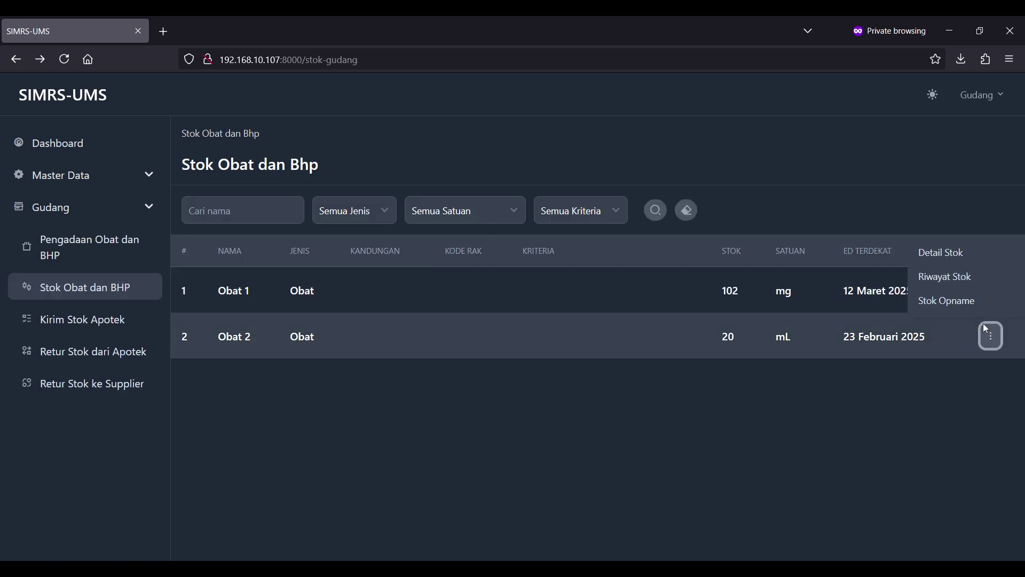
{"action": "left_click", "coordinate": [943, 253]}
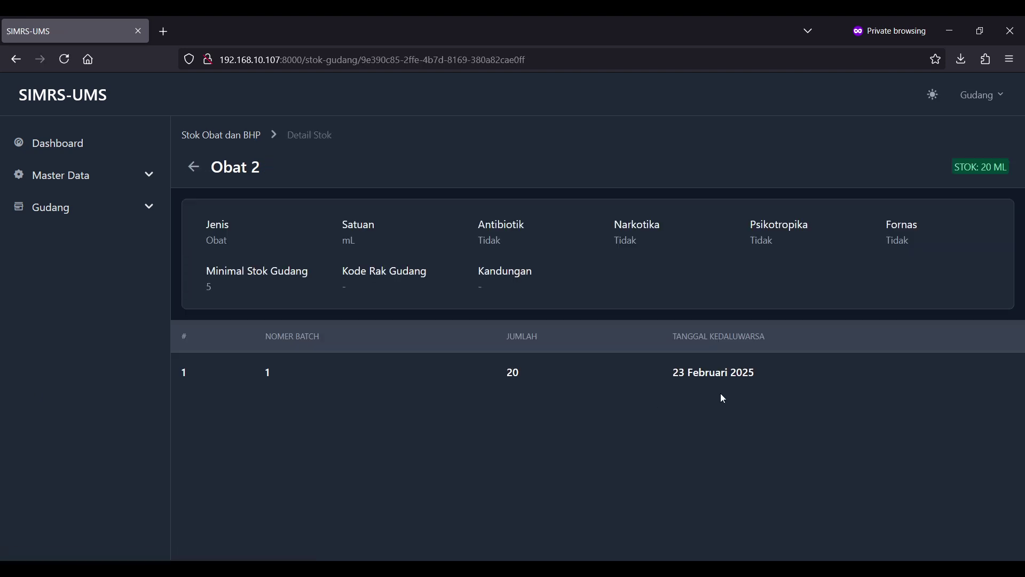
{"action": "left_click_drag", "start_coordinate": [790, 378], "coordinate": [264, 408]}
{"action": "left_click", "coordinate": [263, 408]}
{"action": "left_click", "coordinate": [194, 167]}
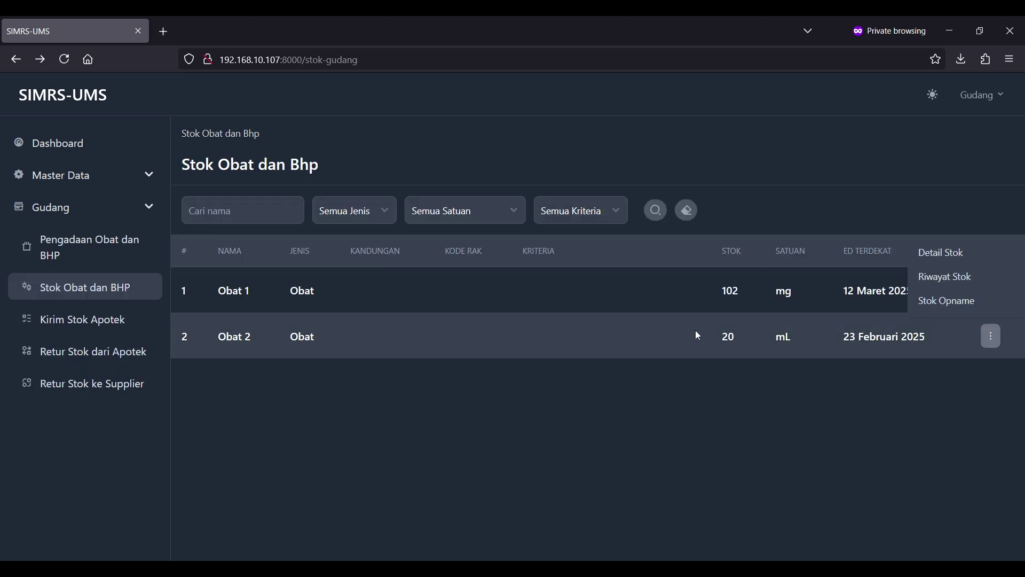
{"action": "left_click", "coordinate": [306, 268]}
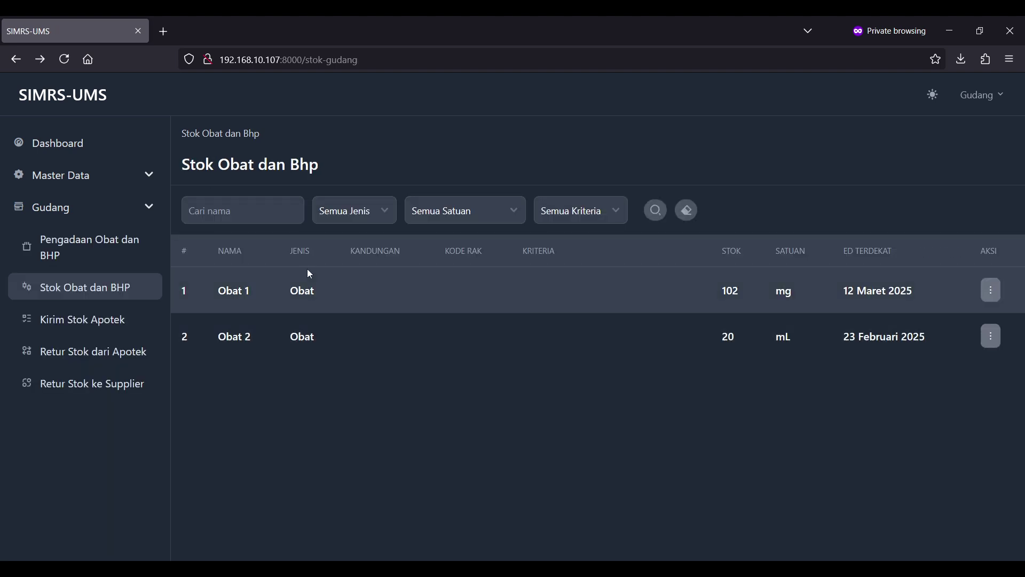
- Start a new Retur Stok ke Supplier entry with PT. Supplier as supplier
{"action": "left_click", "coordinate": [82, 326]}
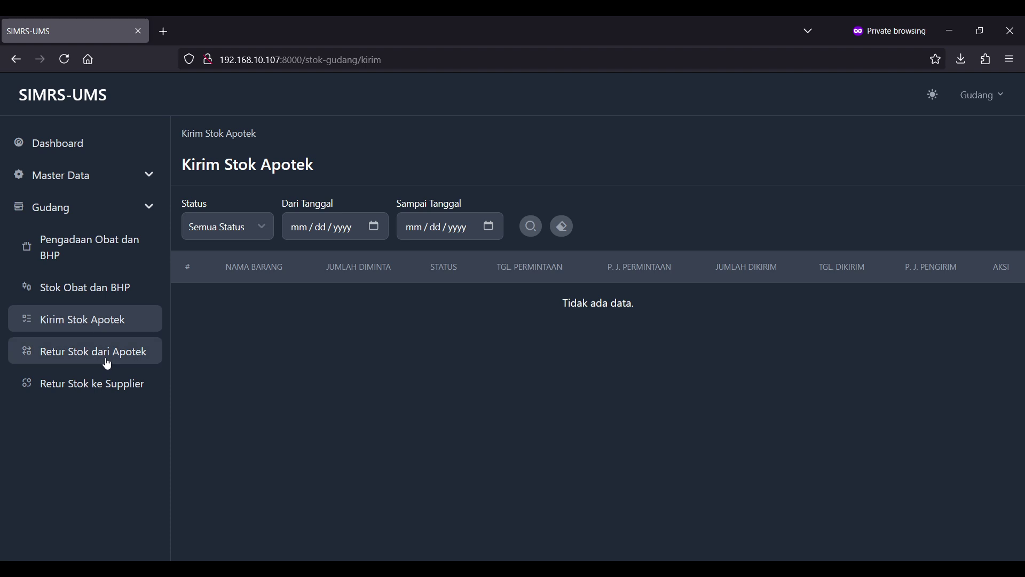
{"action": "left_click", "coordinate": [81, 394]}
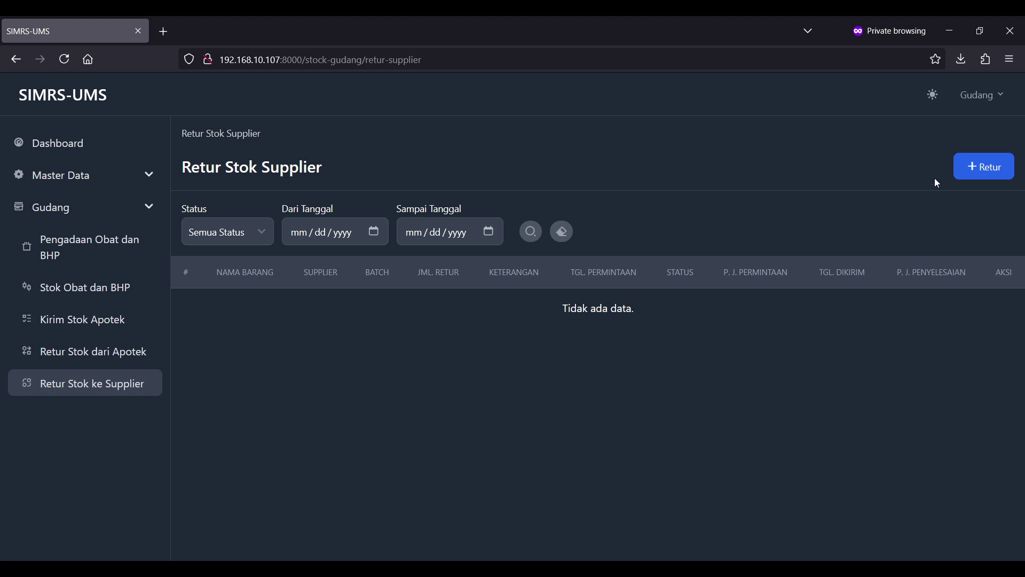
{"action": "left_click", "coordinate": [987, 167]}
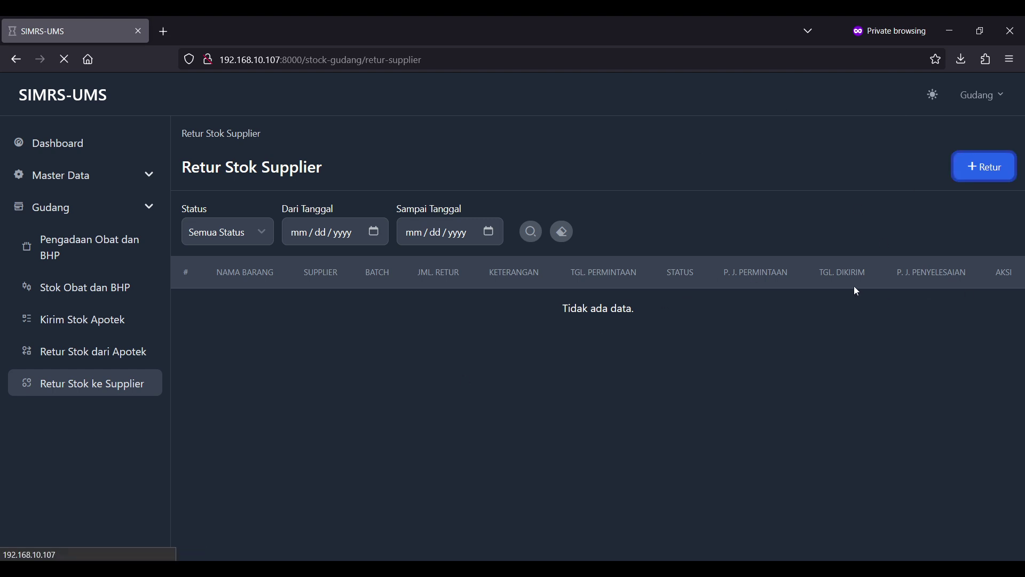
{"action": "left_click", "coordinate": [331, 244]}
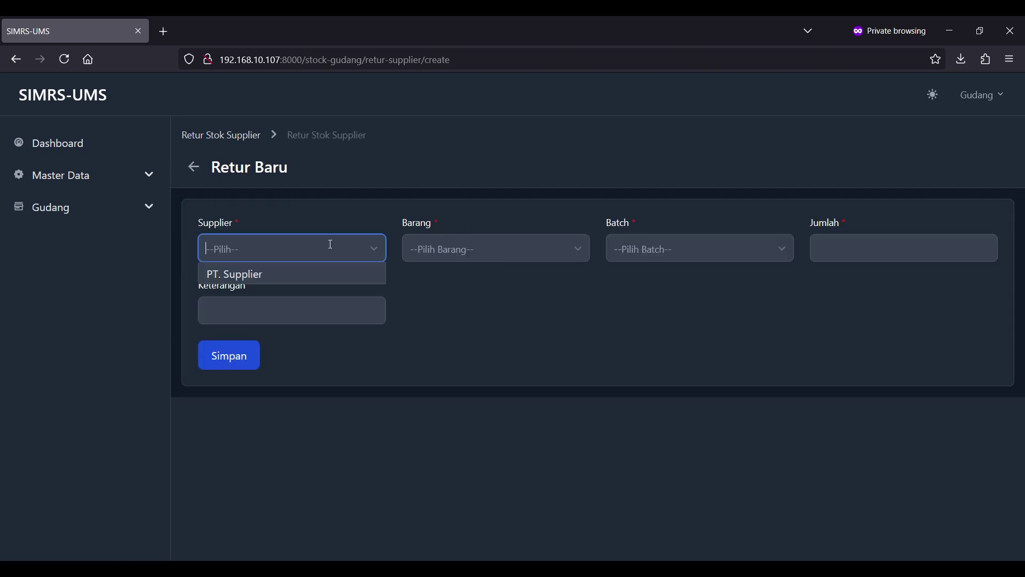
{"action": "left_click", "coordinate": [305, 273]}
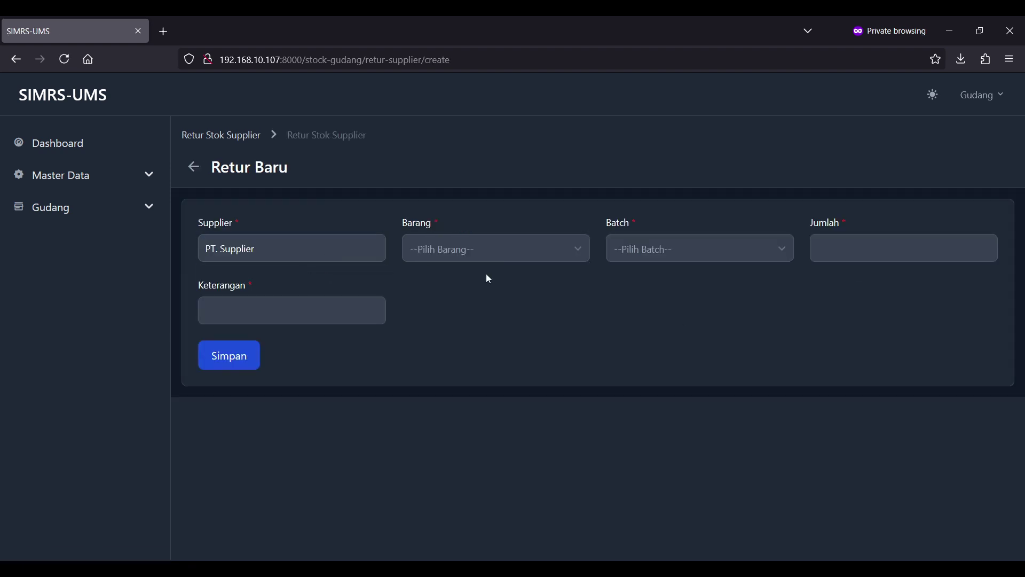
- Return 10 of Obat 2 from batch 1 with remark 'rusak' and save
{"action": "left_click", "coordinate": [521, 254]}
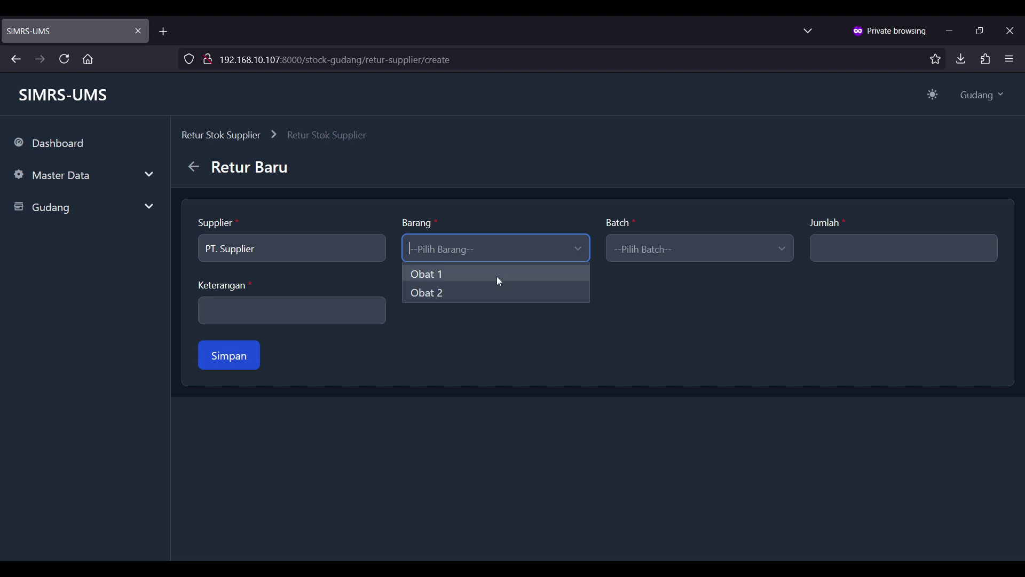
{"action": "left_click", "coordinate": [476, 295]}
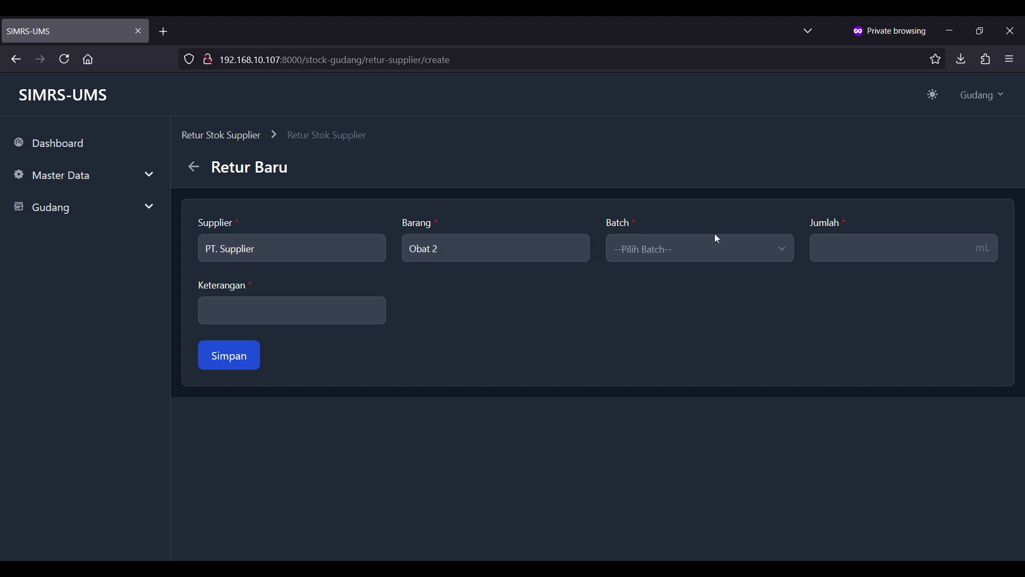
{"action": "left_click", "coordinate": [696, 246]}
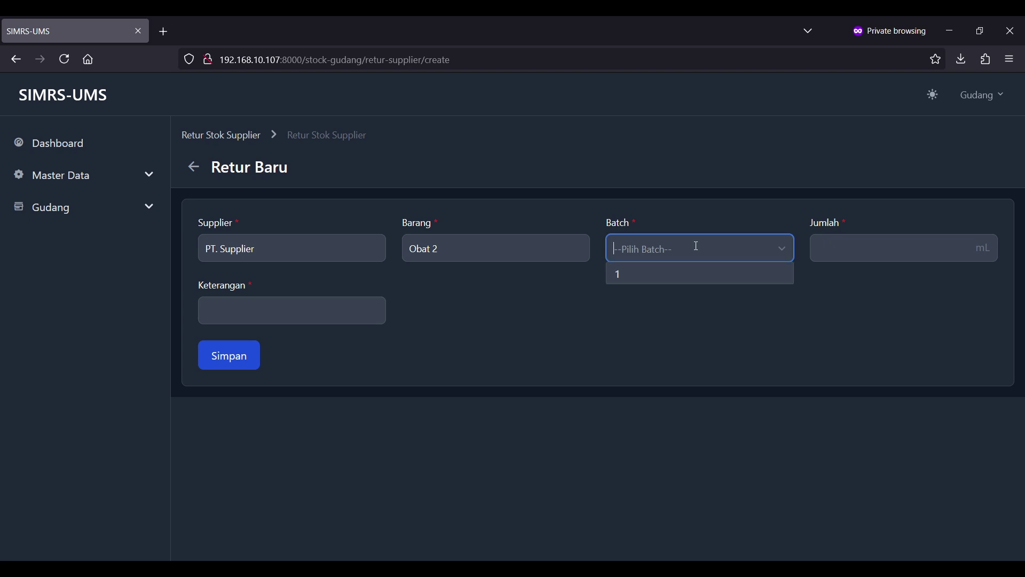
{"action": "left_click", "coordinate": [655, 275]}
{"action": "left_click", "coordinate": [818, 250]}
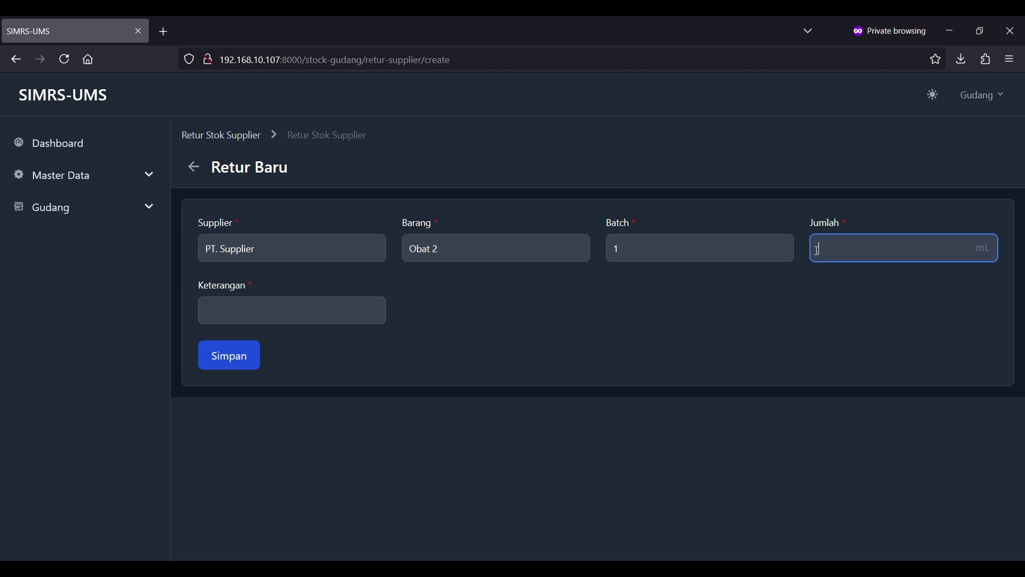
{"action": "type", "text": "10"}
{"action": "left_click", "coordinate": [238, 303]}
{"action": "type", "text": "ru"}
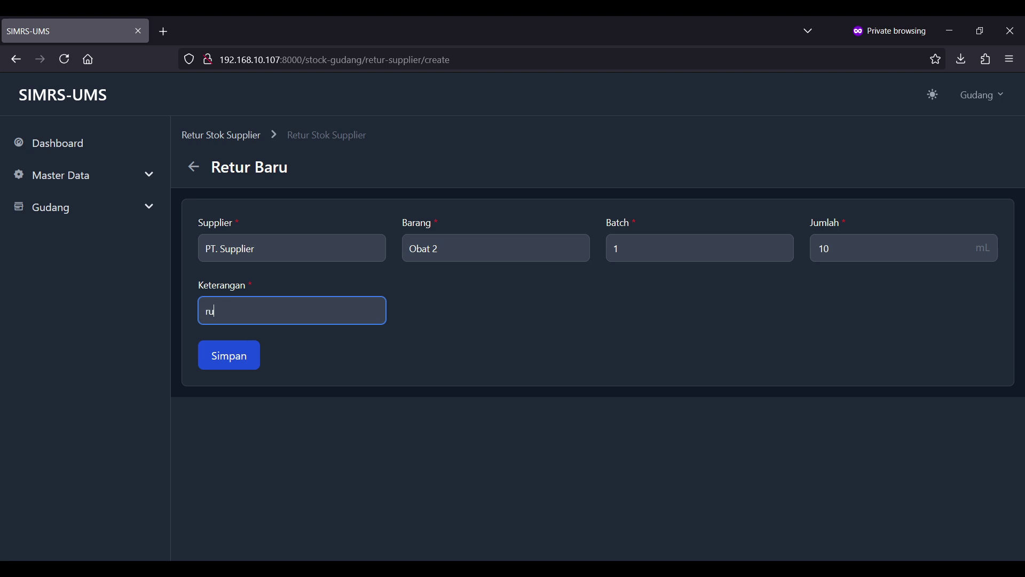
{"action": "type", "text": "sak"}
{"action": "left_click", "coordinate": [244, 369]}
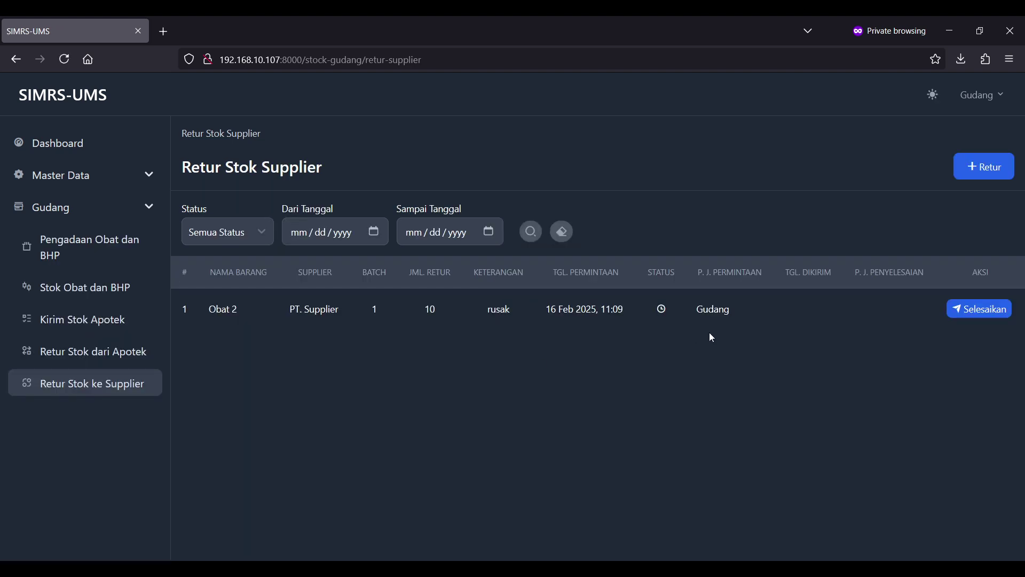
- Review the pending Obat 2 return row requested by Gudang
{"action": "left_click_drag", "start_coordinate": [746, 322], "coordinate": [348, 343]}
{"action": "left_click", "coordinate": [348, 343]}
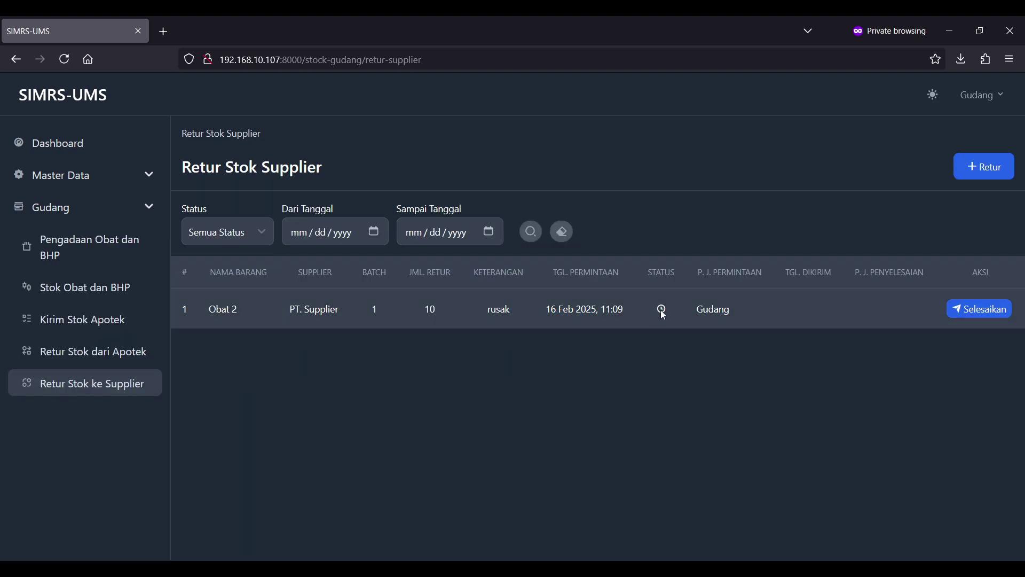
{"action": "double_click", "coordinate": [725, 308]}
{"action": "left_click", "coordinate": [772, 335]}
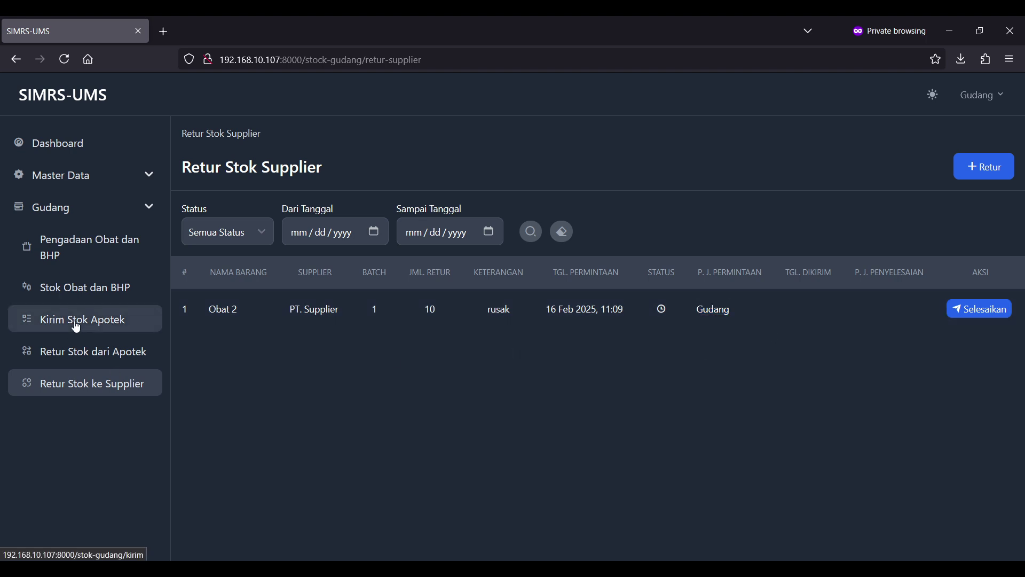
- Open Stok Obat dan BHP in a new tab, check Obat 2 at 10 mL, then return
{"action": "middle_click", "coordinate": [85, 288]}
{"action": "left_click", "coordinate": [259, 21]}
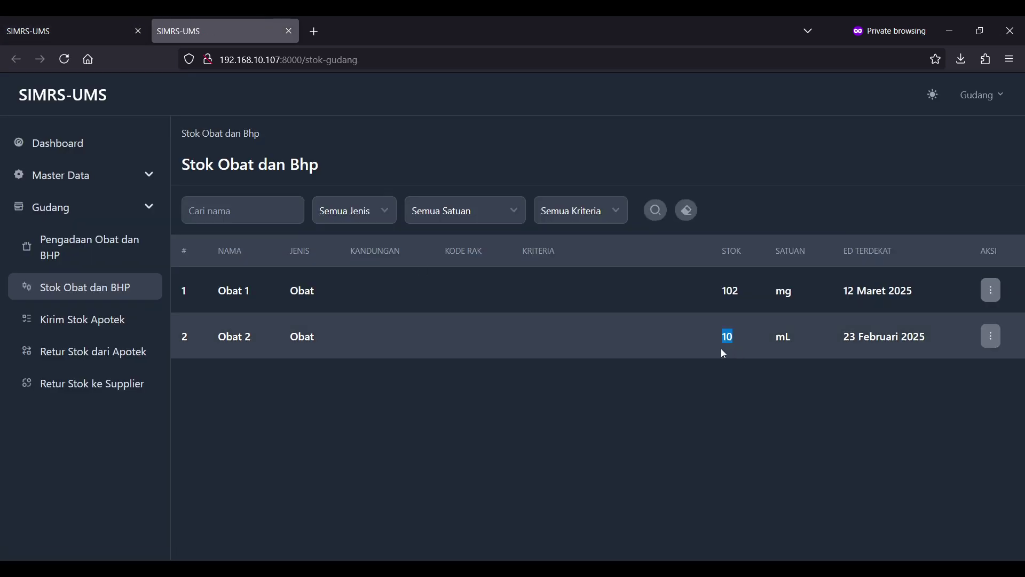
{"action": "left_click", "coordinate": [993, 341]}
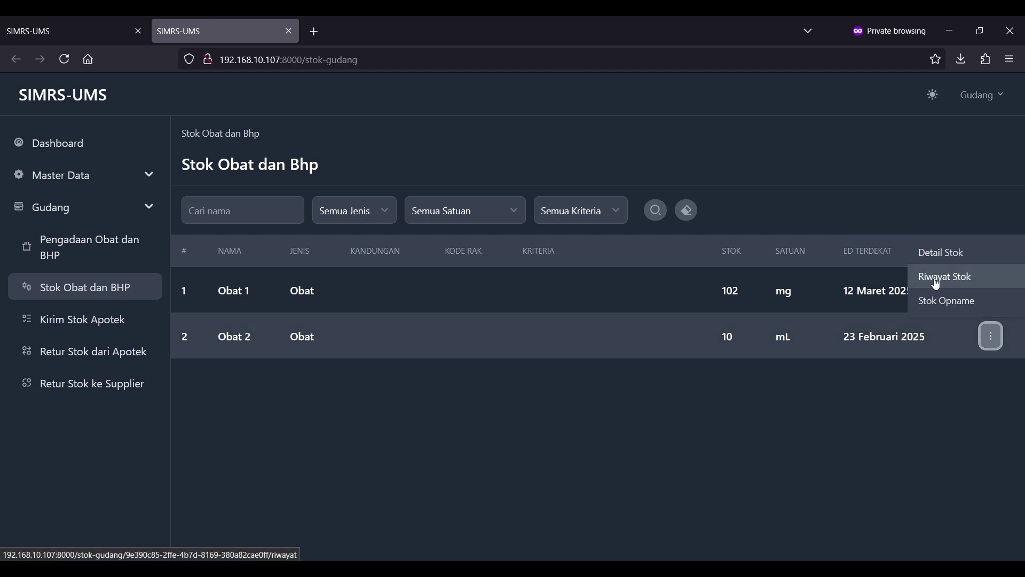
{"action": "left_click", "coordinate": [34, 22]}
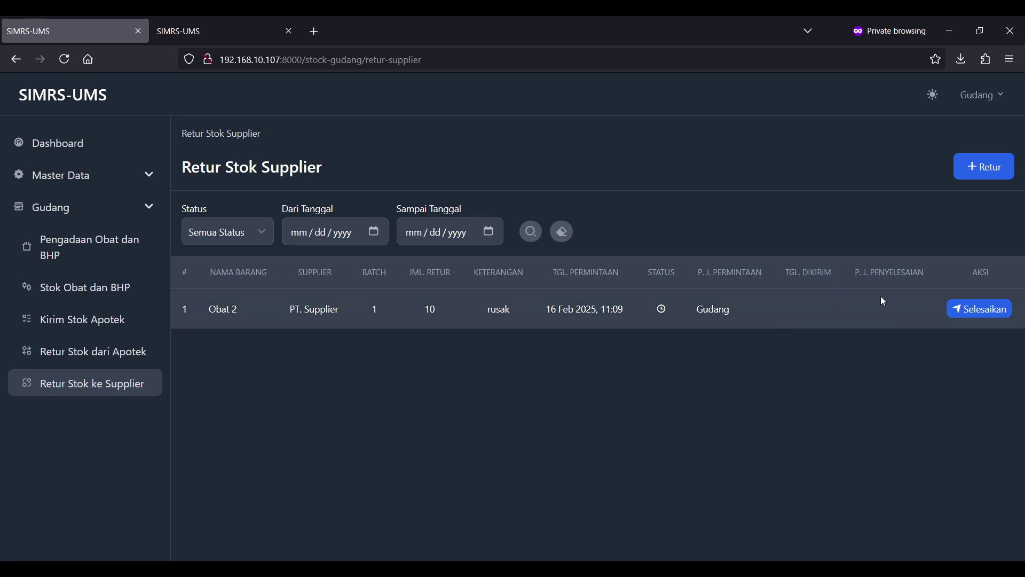
- Complete the Obat 2 return to PT. Supplier with Selesaikan and confirm with Ya
{"action": "left_click", "coordinate": [963, 311]}
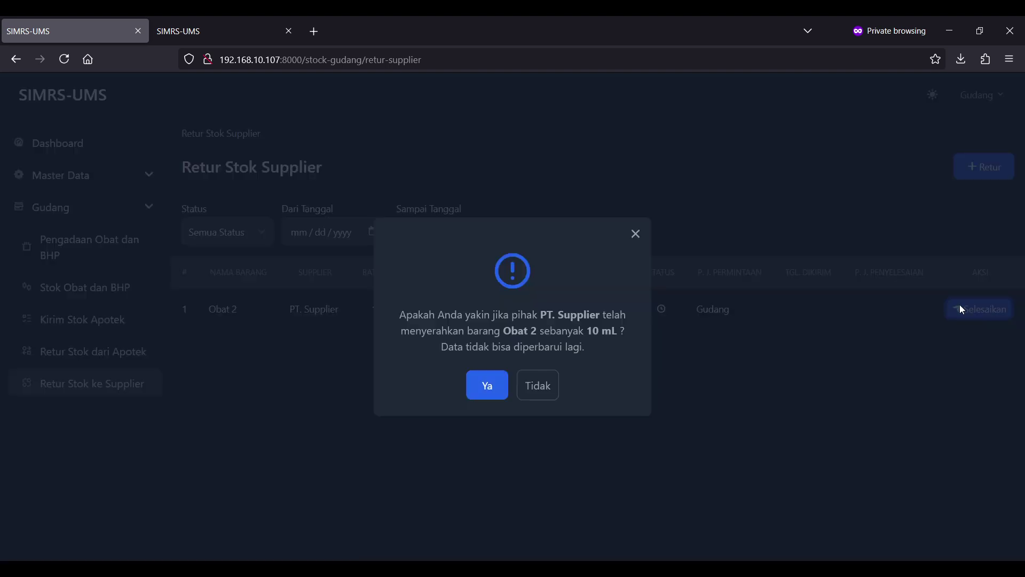
{"action": "left_click_drag", "start_coordinate": [413, 316], "coordinate": [641, 346]}
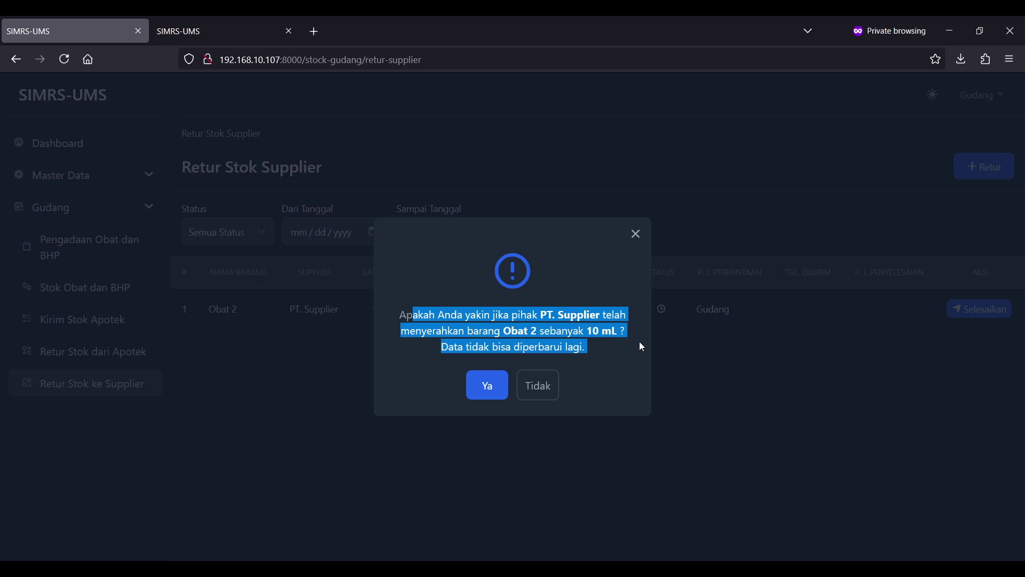
{"action": "left_click", "coordinate": [614, 348]}
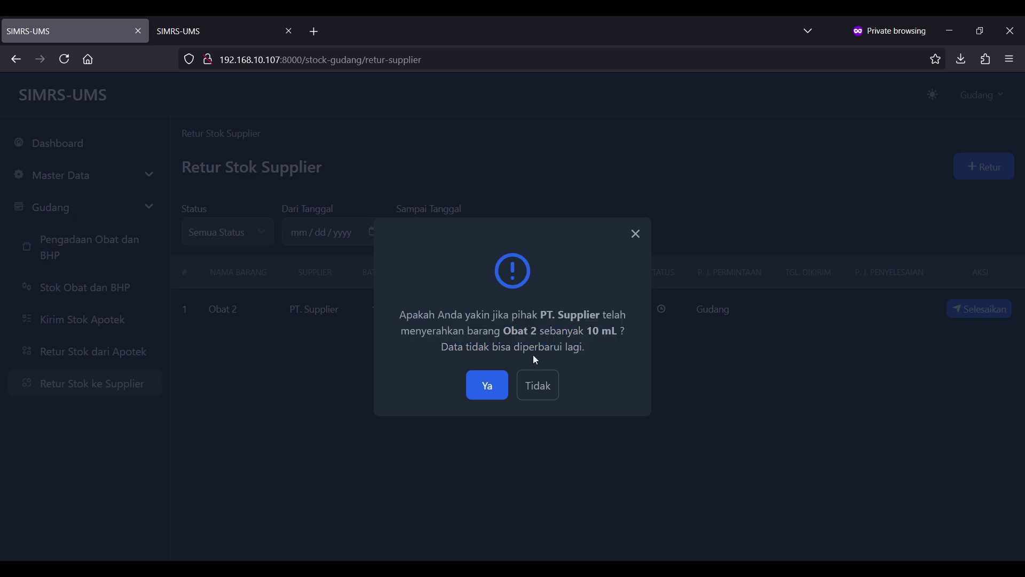
{"action": "left_click", "coordinate": [476, 393]}
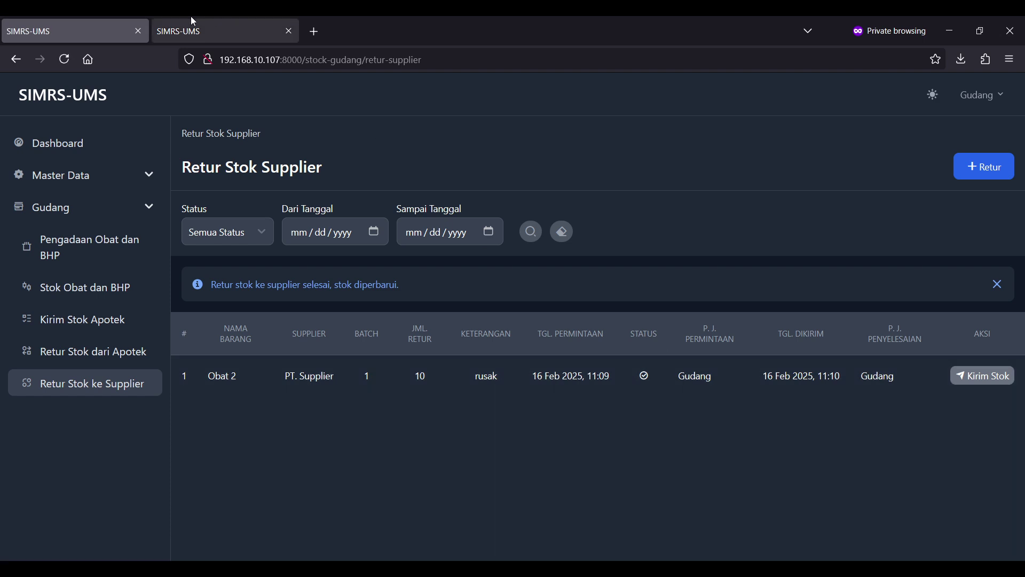
- Reload the stock tab and verify Obat 2's stock details and history
{"action": "left_click", "coordinate": [191, 18]}
{"action": "left_click", "coordinate": [554, 315]}
{"action": "key", "text": "F5"}
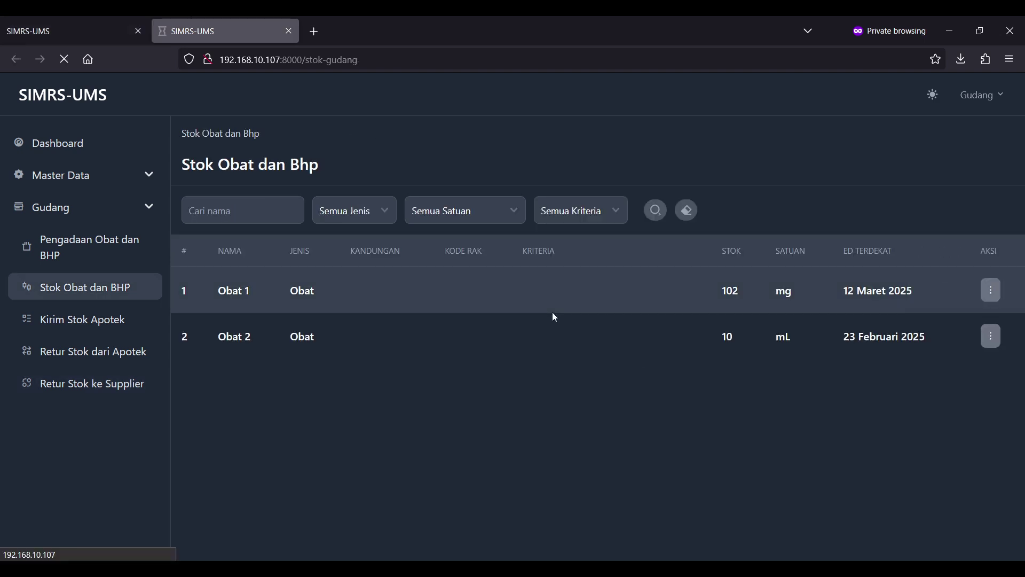
{"action": "left_click", "coordinate": [992, 336]}
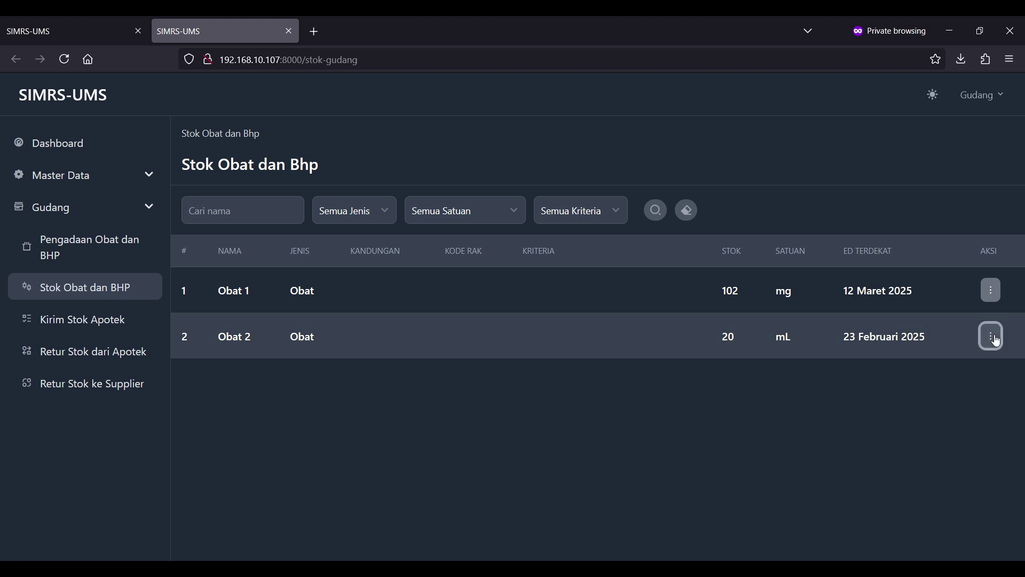
{"action": "left_click", "coordinate": [958, 266]}
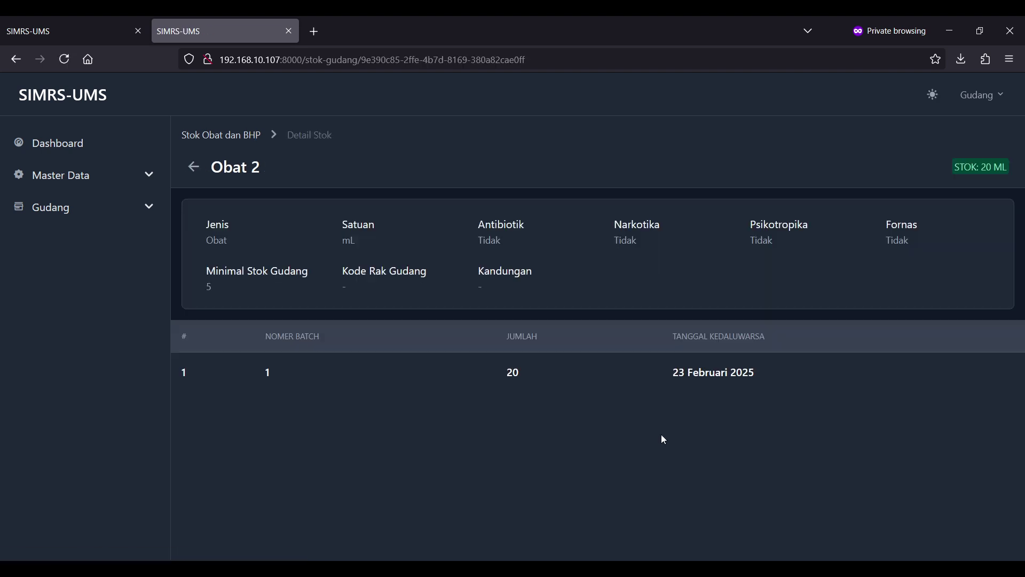
{"action": "left_click", "coordinate": [203, 174]}
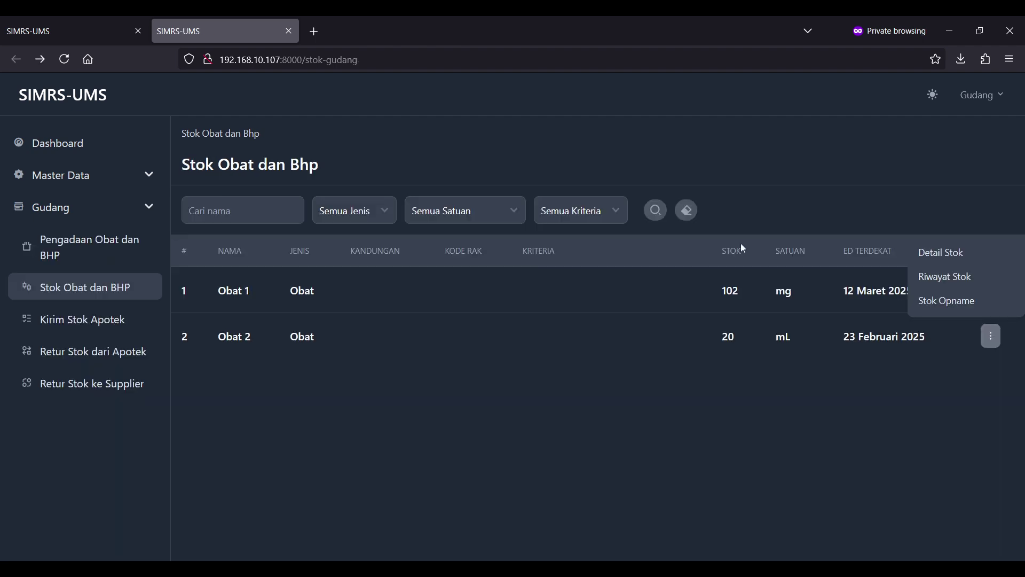
{"action": "left_click", "coordinate": [914, 274]}
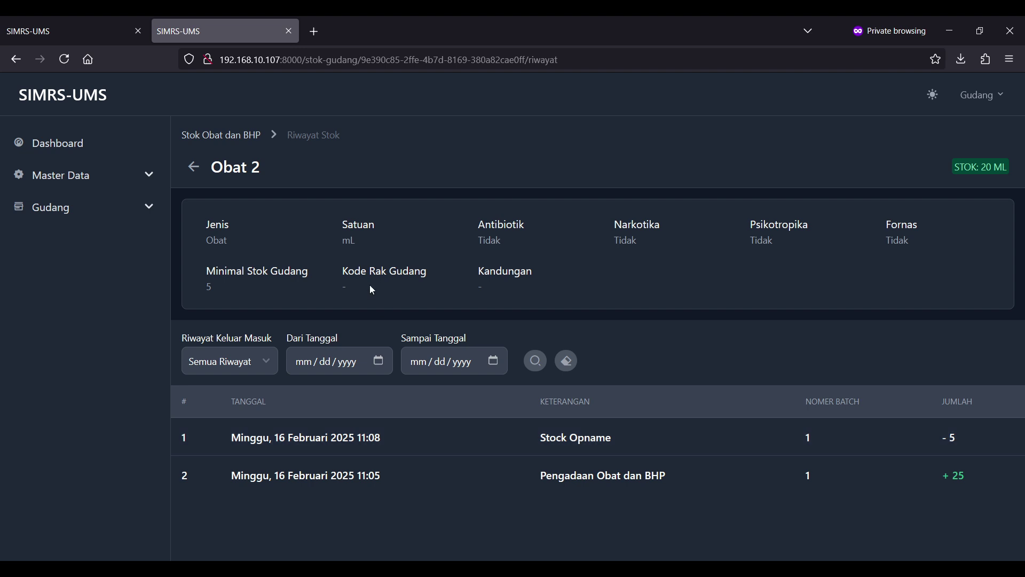
{"action": "left_click", "coordinate": [239, 139]}
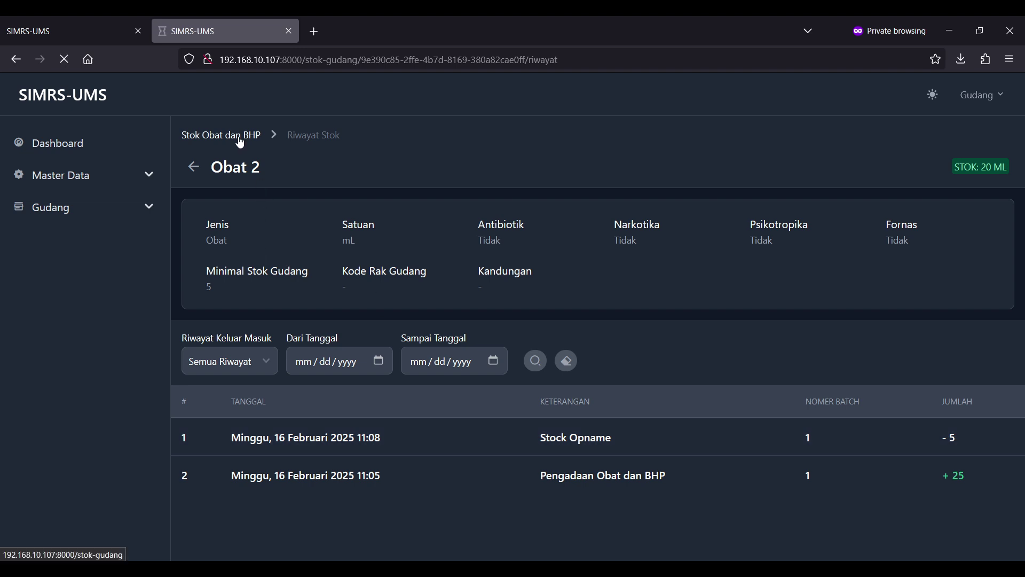
{"action": "left_click", "coordinate": [69, 21]}
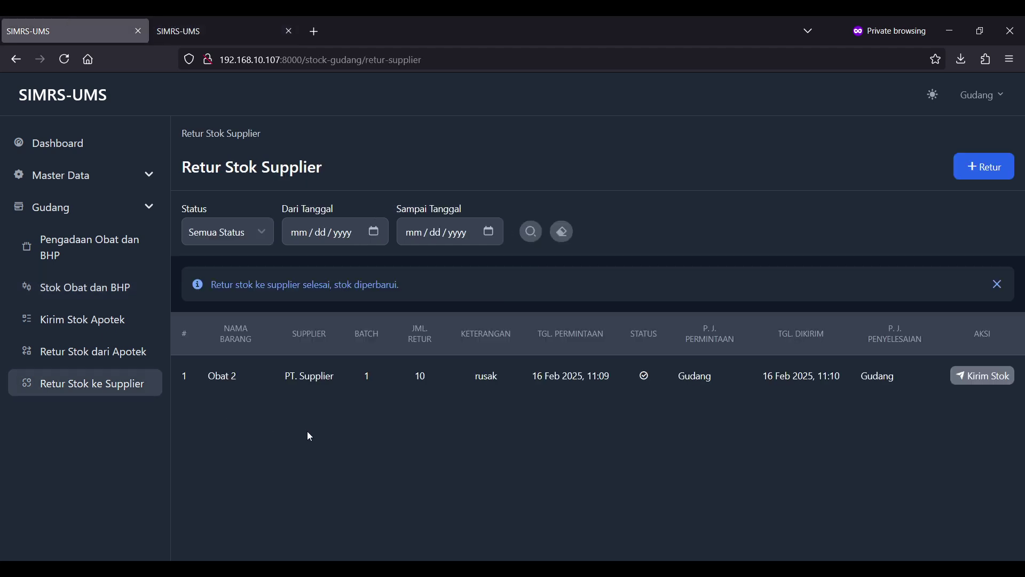
- Log out of Gudang and sign in with the Apotek username and its password
{"action": "left_click", "coordinate": [983, 95]}
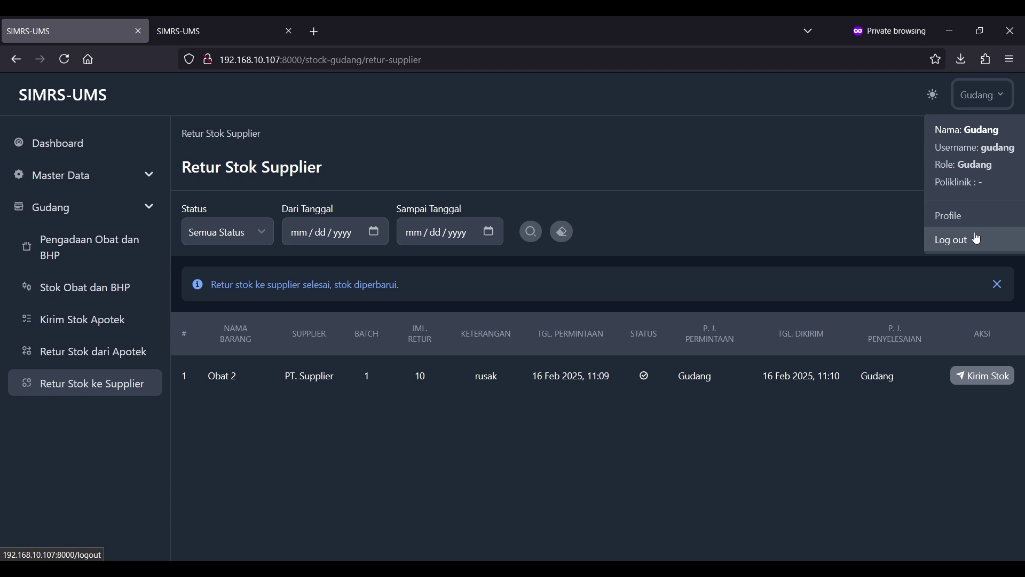
{"action": "left_click", "coordinate": [977, 239]}
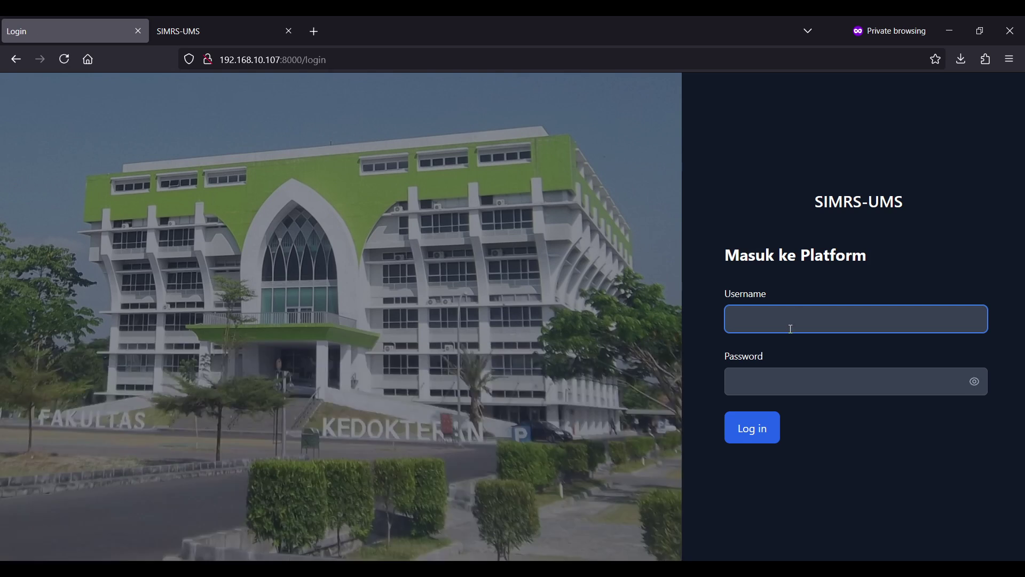
{"action": "type", "text": "apotek"}
{"action": "key", "text": "Tab"}
{"action": "type", "text": "123456"}
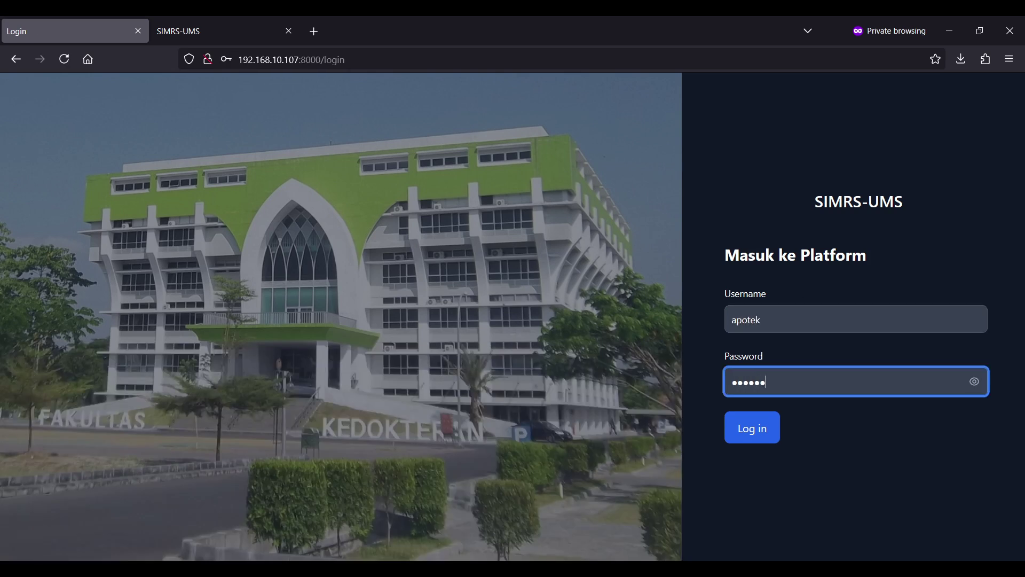
{"action": "type", "text": "78"}
{"action": "key", "text": "Return"}
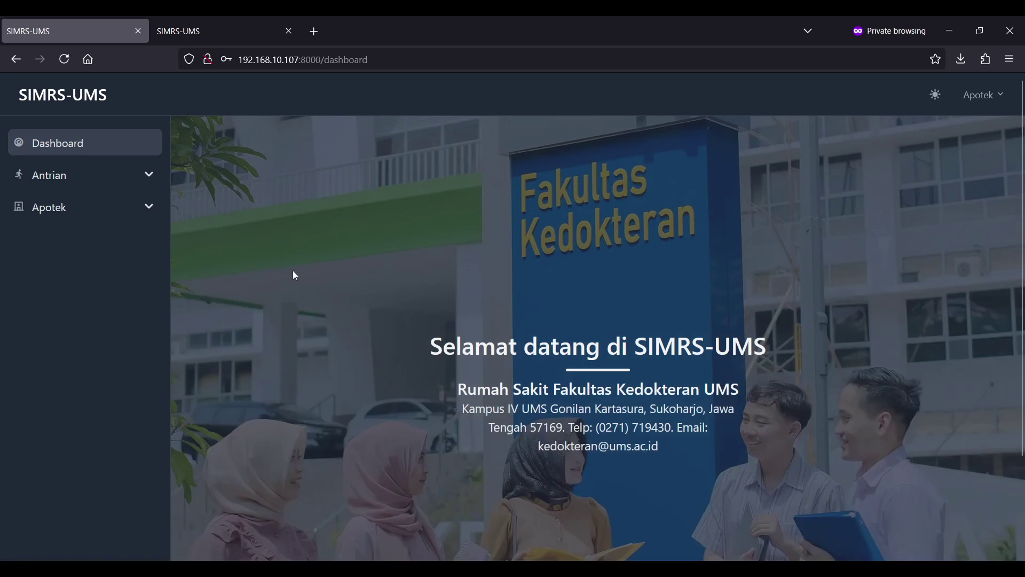
- Open Apotek's Minta Stok Gudang page and start a new request
{"action": "left_click", "coordinate": [122, 200]}
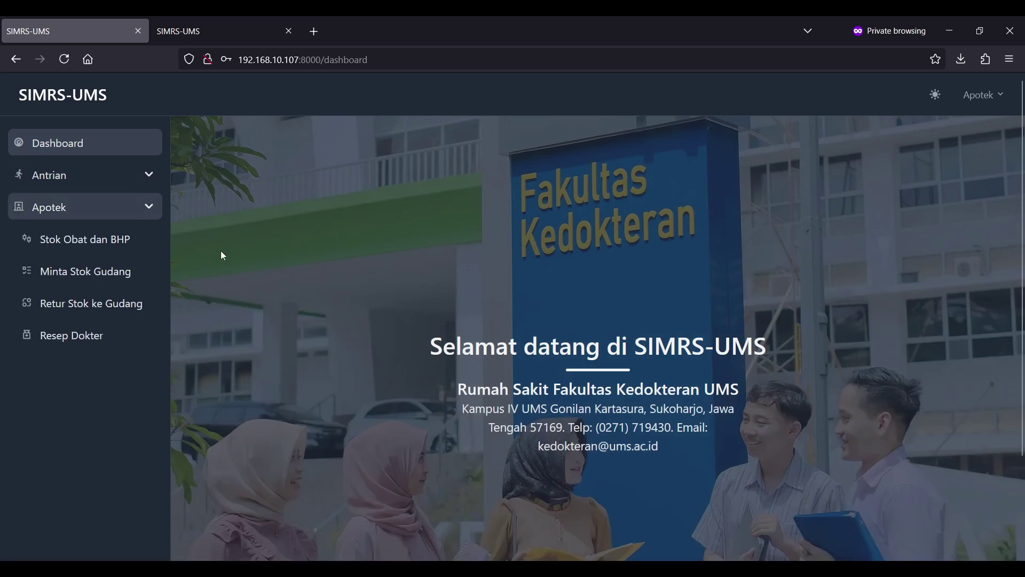
{"action": "left_click", "coordinate": [124, 240]}
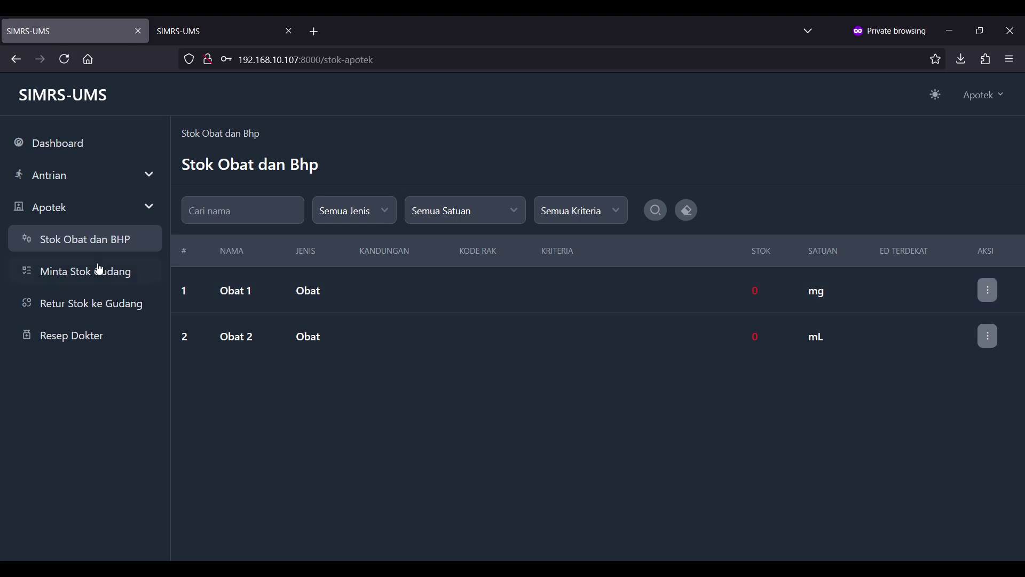
{"action": "left_click", "coordinate": [97, 270]}
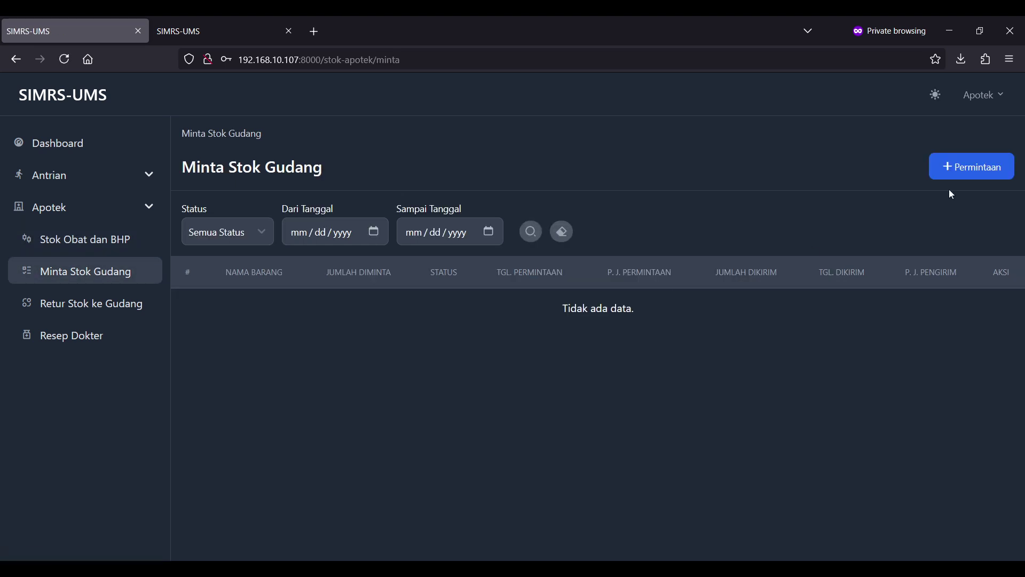
{"action": "left_click", "coordinate": [972, 175]}
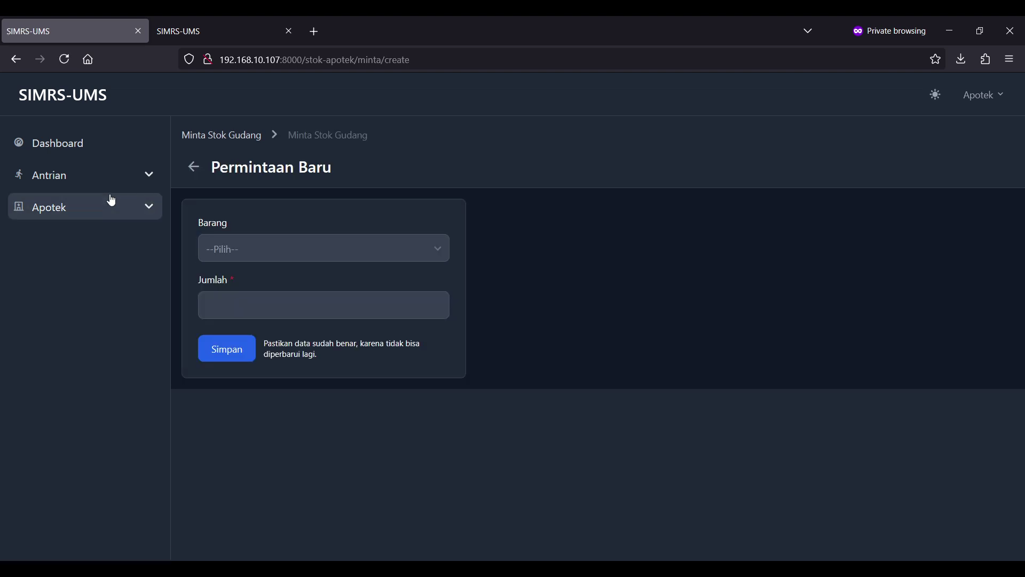
{"action": "left_click", "coordinate": [83, 210]}
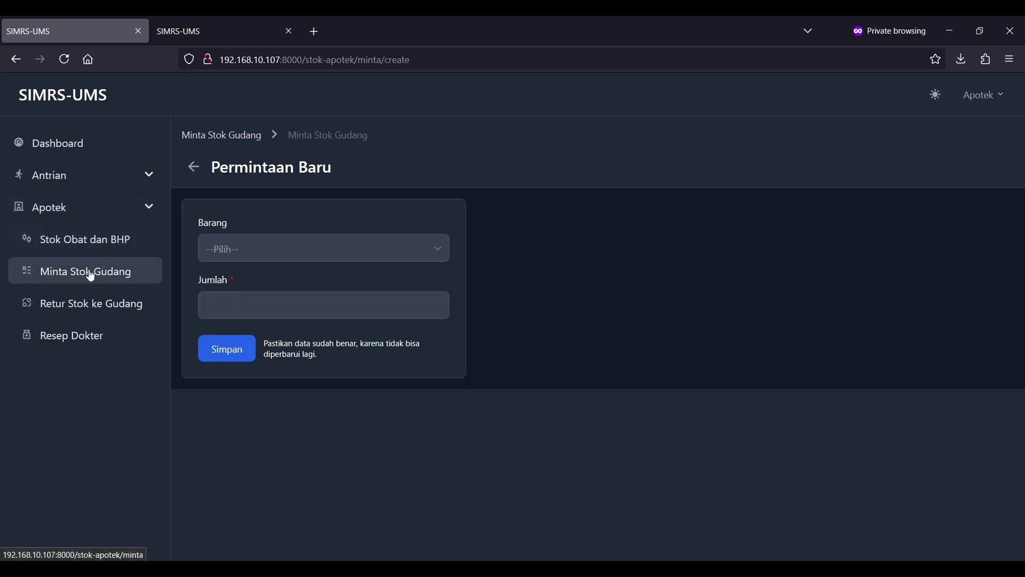
- Request 10 mL of Obat 2 from the warehouse and save it
{"action": "left_click", "coordinate": [365, 254]}
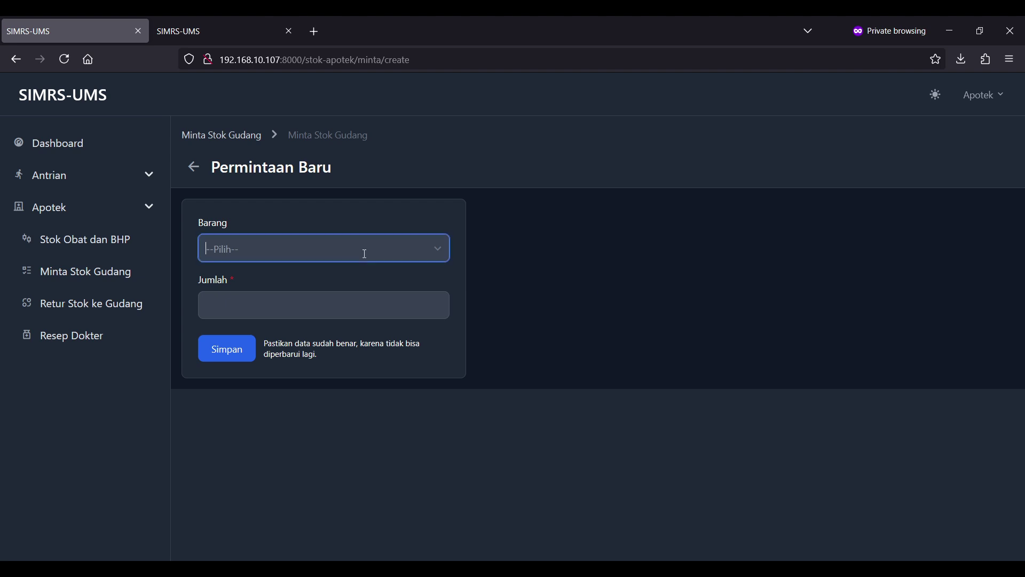
{"action": "left_click", "coordinate": [316, 291]}
{"action": "left_click", "coordinate": [291, 305]}
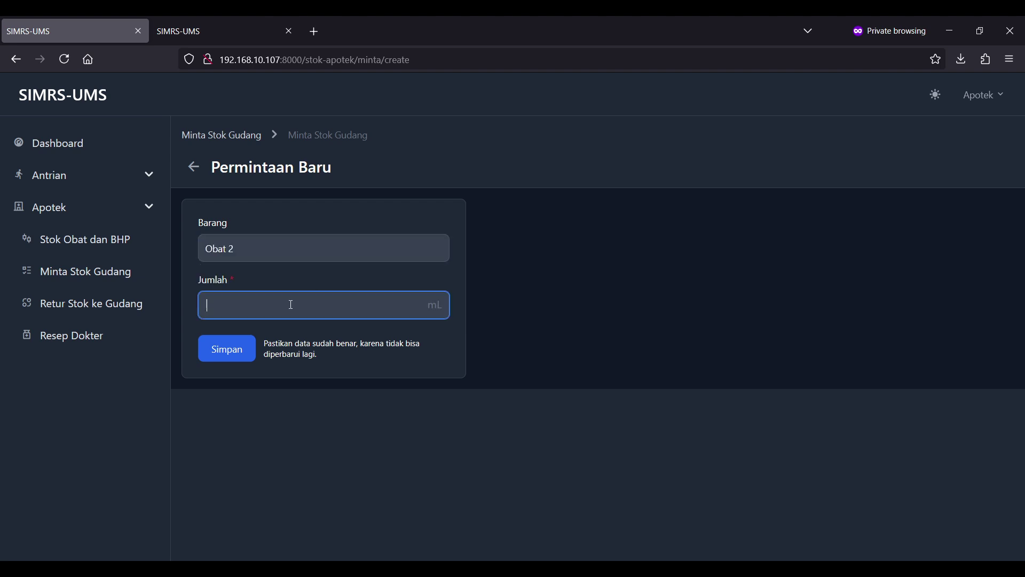
{"action": "type", "text": "10"}
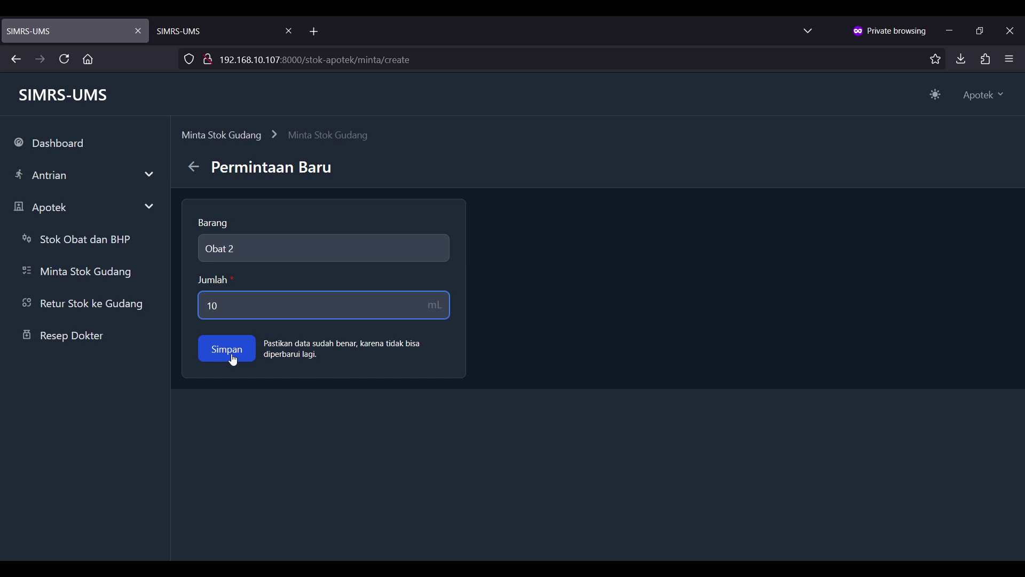
{"action": "key", "text": "BackSpace"}
{"action": "key", "text": "BackSpace"}
{"action": "type", "text": "20"}
{"action": "key", "text": "BackSpace"}
{"action": "key", "text": "BackSpace"}
{"action": "type", "text": "30"}
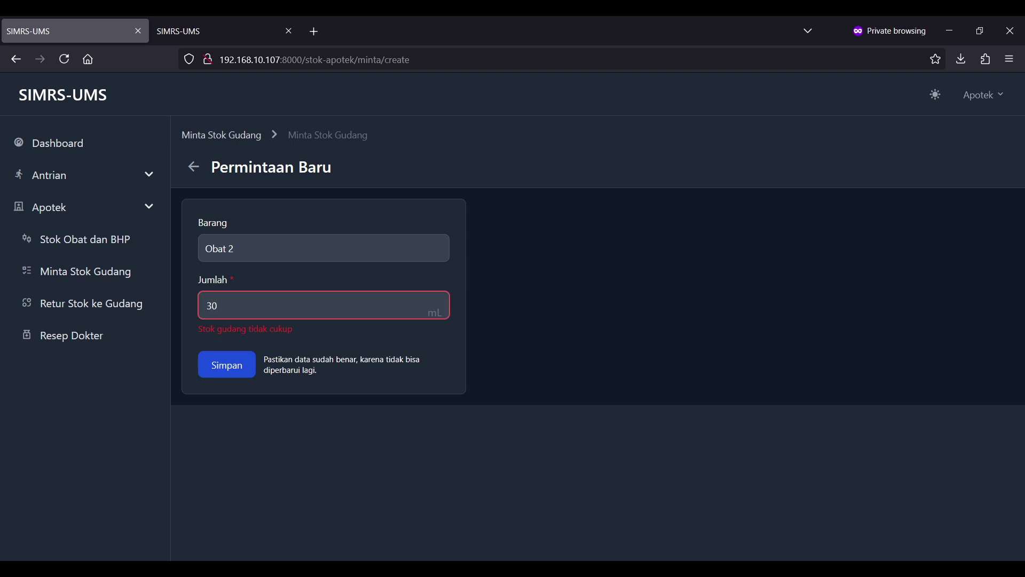
{"action": "key", "text": "BackSpace"}
{"action": "key", "text": "BackSpace"}
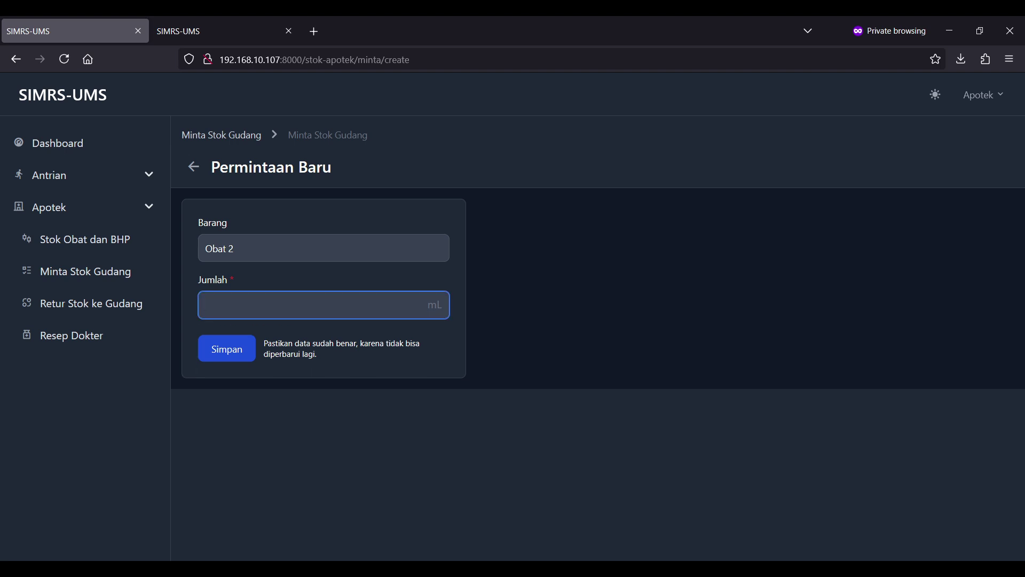
{"action": "type", "text": "10"}
{"action": "left_click", "coordinate": [240, 359]}
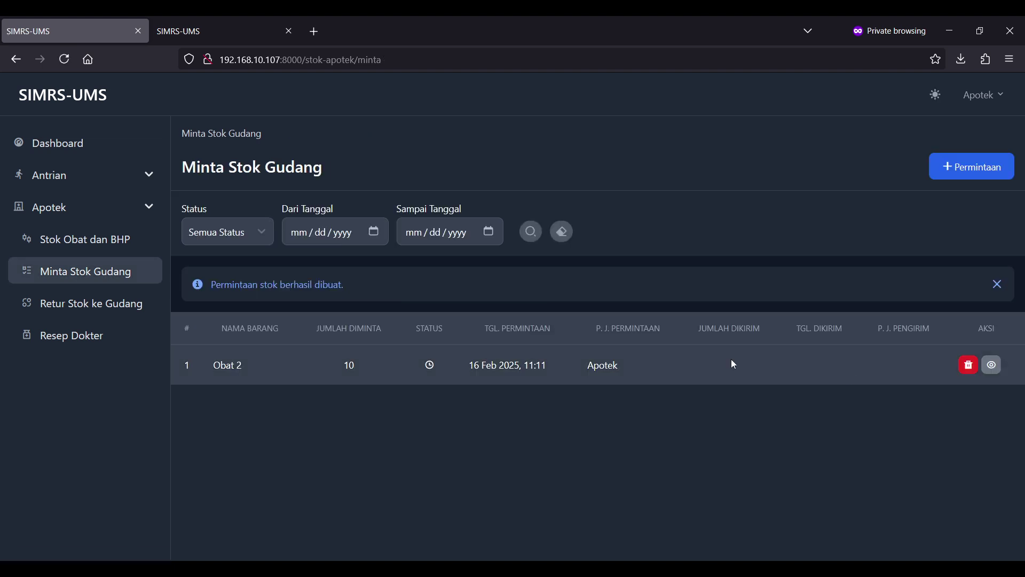
{"action": "left_click_drag", "start_coordinate": [734, 365], "coordinate": [323, 348]}
- Log out of Apotek, sign in with the gudang credentials, and expand the Gudang menu
{"action": "left_click", "coordinate": [588, 377]}
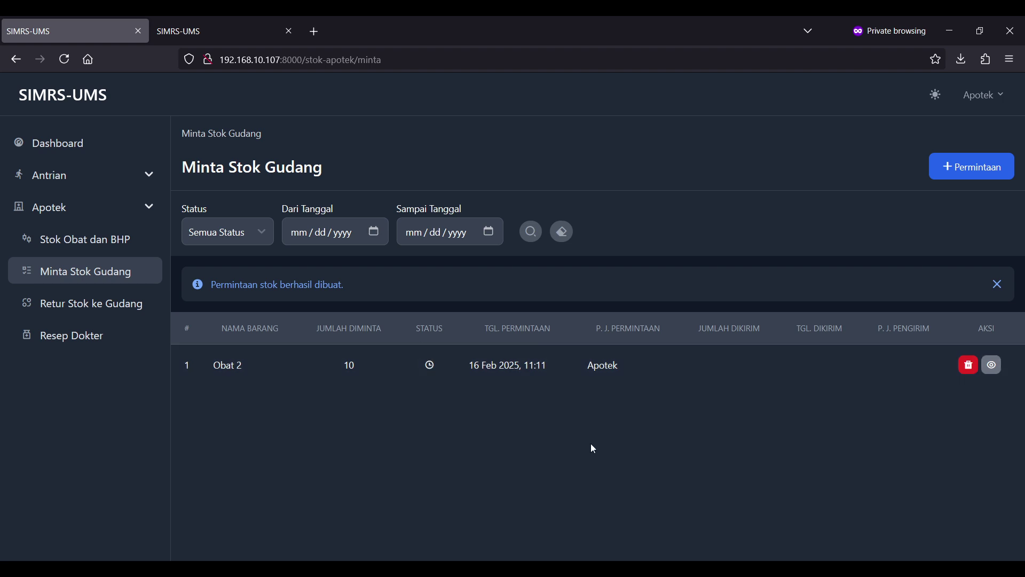
{"action": "left_click", "coordinate": [991, 364]}
{"action": "left_click", "coordinate": [984, 95]}
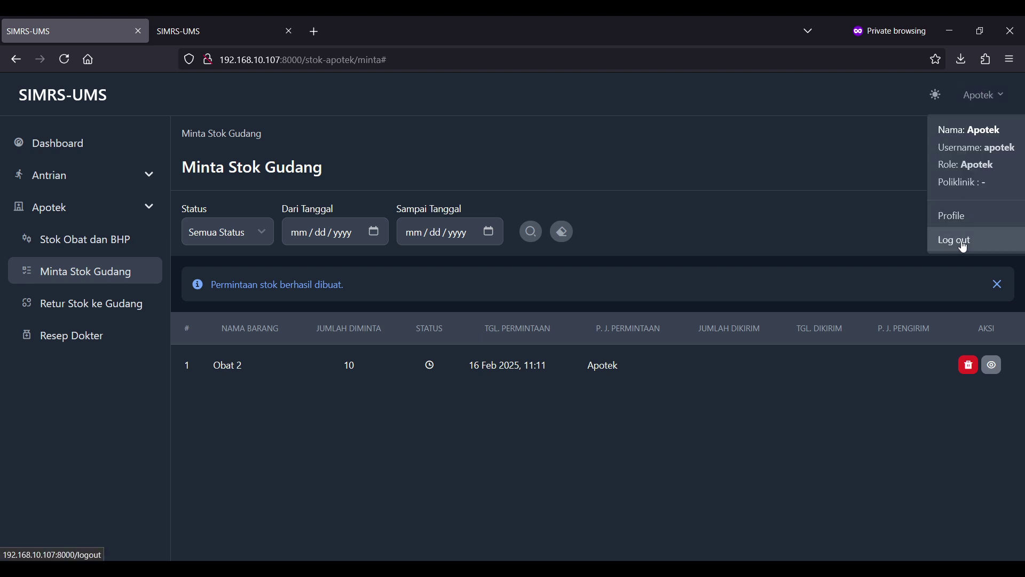
{"action": "left_click", "coordinate": [964, 247]}
{"action": "type", "text": "gu"}
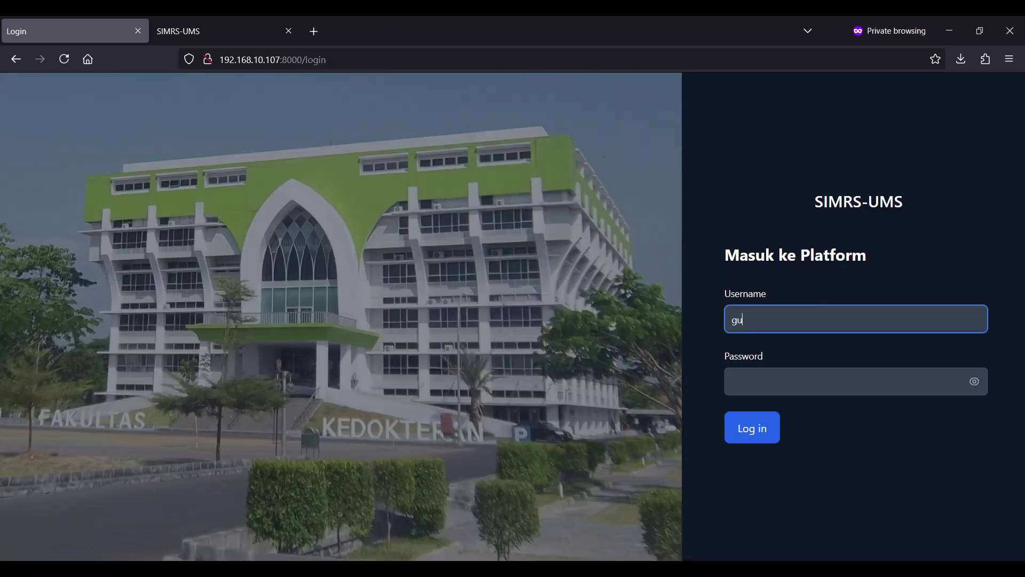
{"action": "type", "text": "dang"}
{"action": "key", "text": "Tab"}
{"action": "type", "text": "*******"}
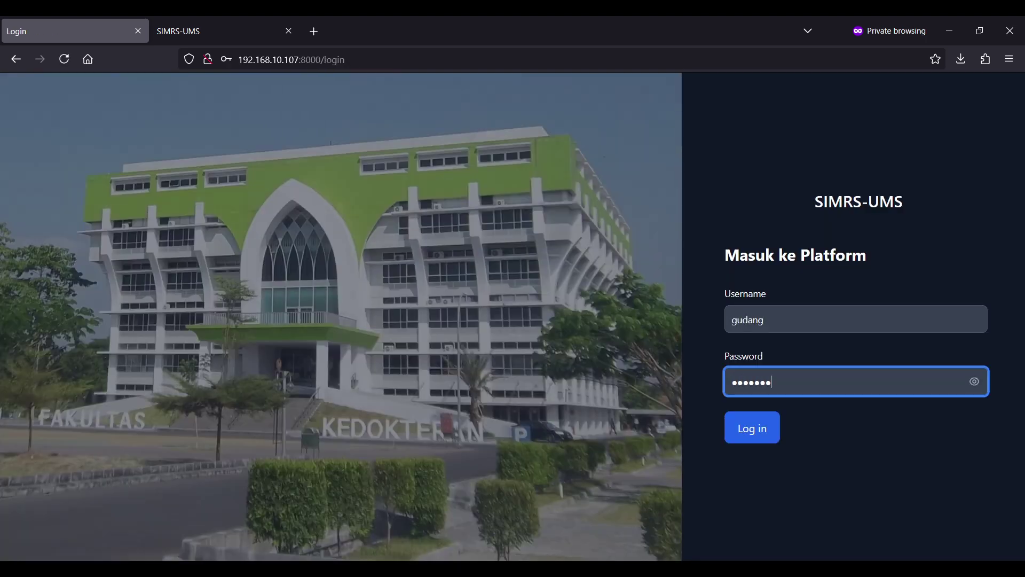
{"action": "type", "text": "*"}
{"action": "key", "text": "Return"}
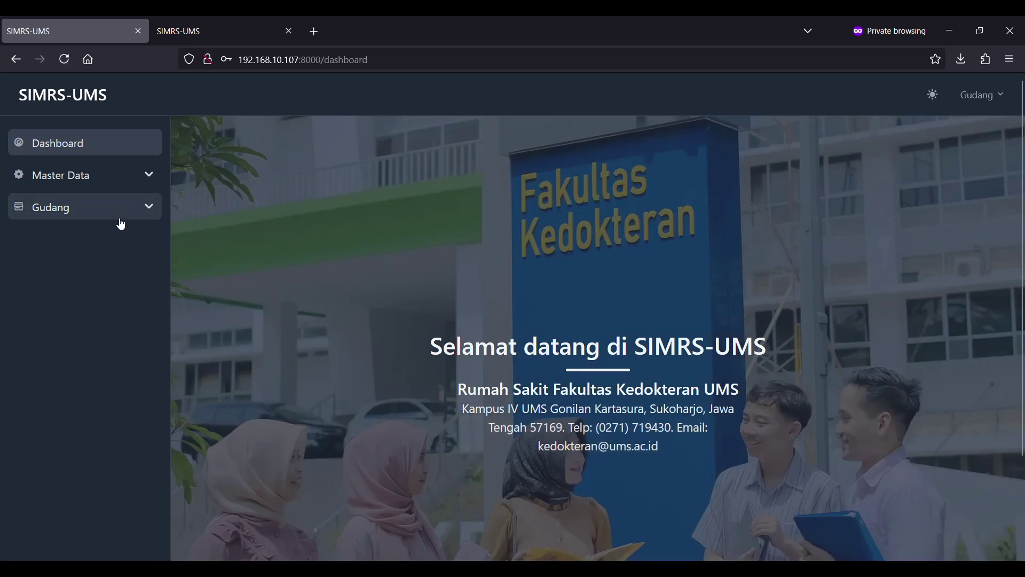
{"action": "left_click", "coordinate": [120, 221]}
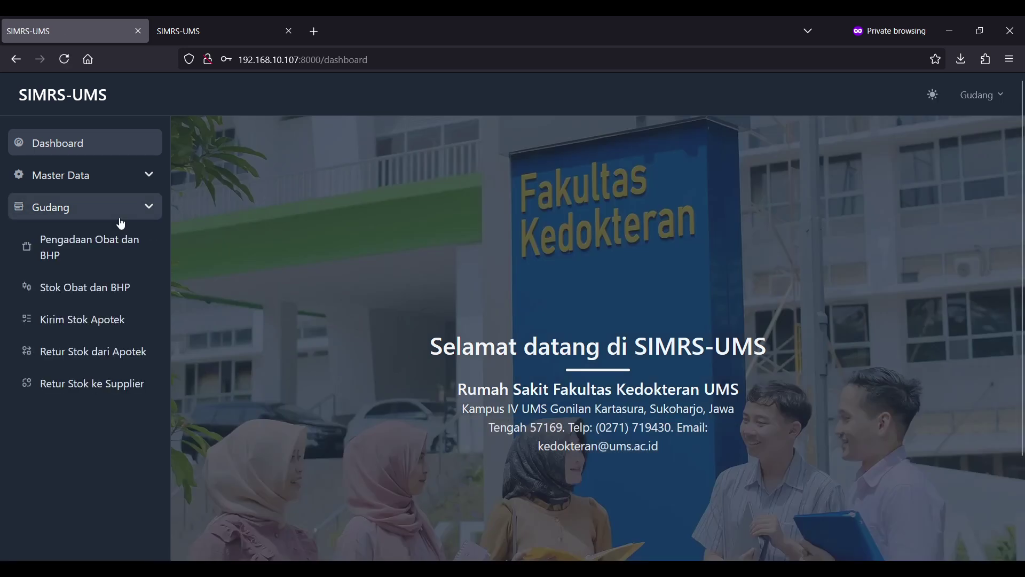
- Open Kirim Stok Apotek and review the Apotek's request for 10 of Obat 2
{"action": "left_click", "coordinate": [84, 315]}
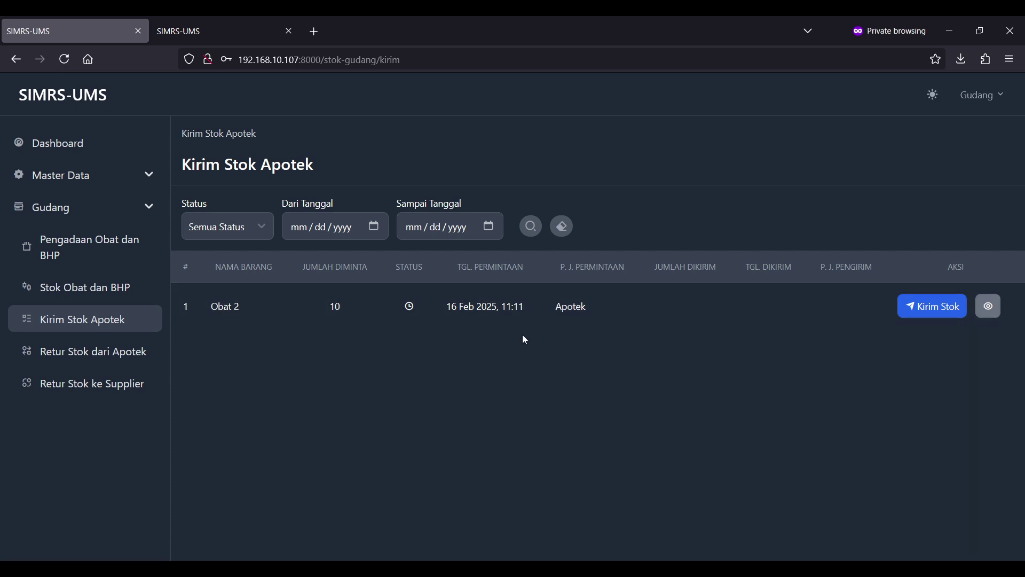
{"action": "left_click_drag", "start_coordinate": [617, 325], "coordinate": [681, 293]}
{"action": "left_click", "coordinate": [610, 308]}
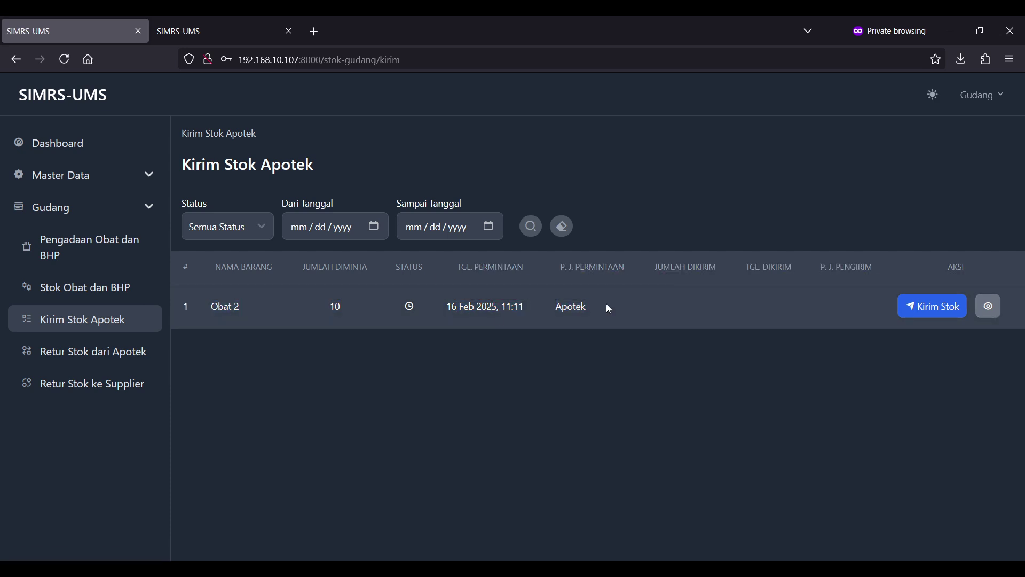
{"action": "left_click", "coordinate": [423, 328]}
- Send 10 mL of Obat 2 to the Apotek and save the shipment
{"action": "left_click", "coordinate": [939, 315]}
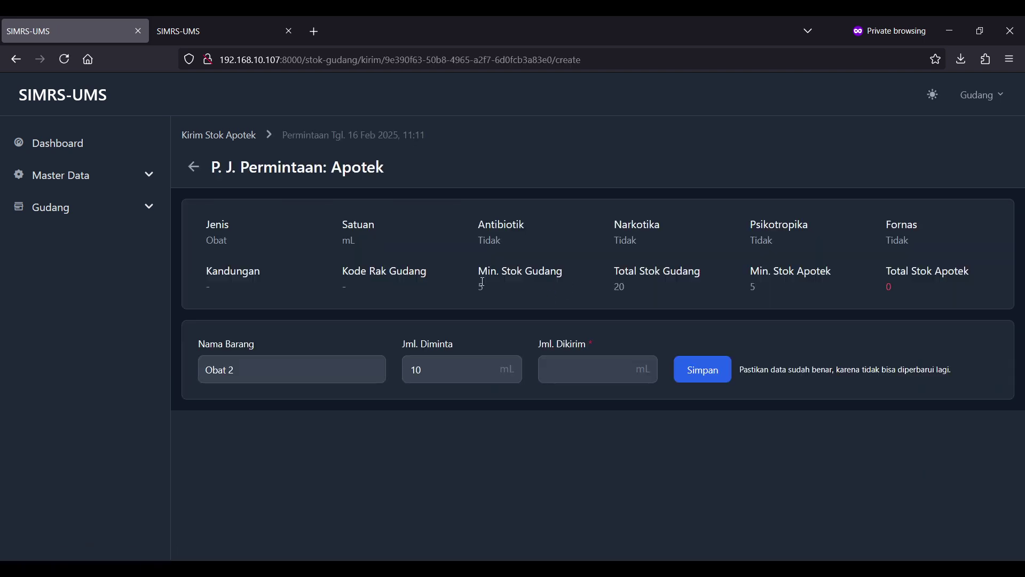
{"action": "left_click", "coordinate": [566, 368]}
{"action": "type", "text": "10"}
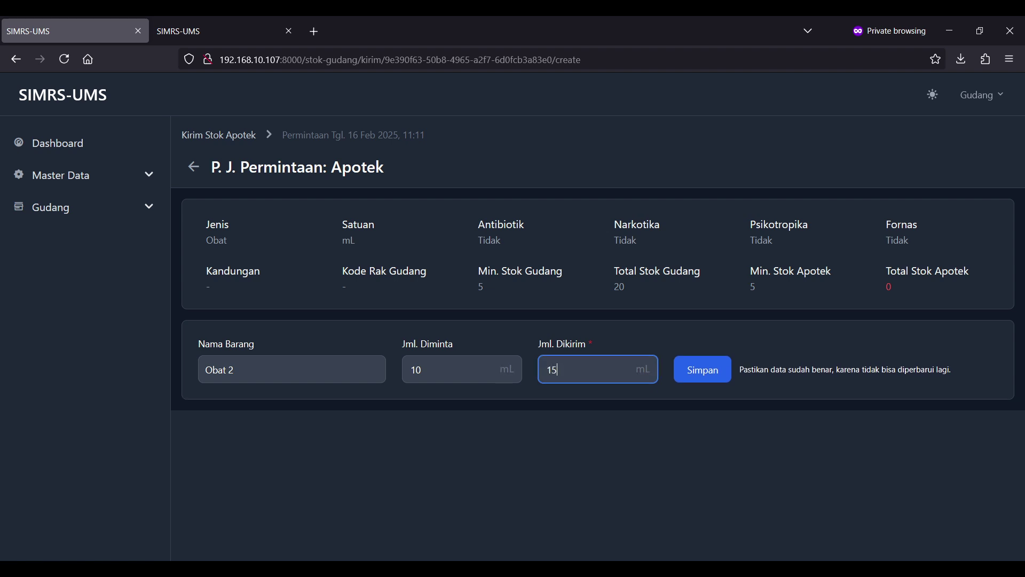
{"action": "key", "text": "BackSpace"}
{"action": "key", "text": "BackSpace"}
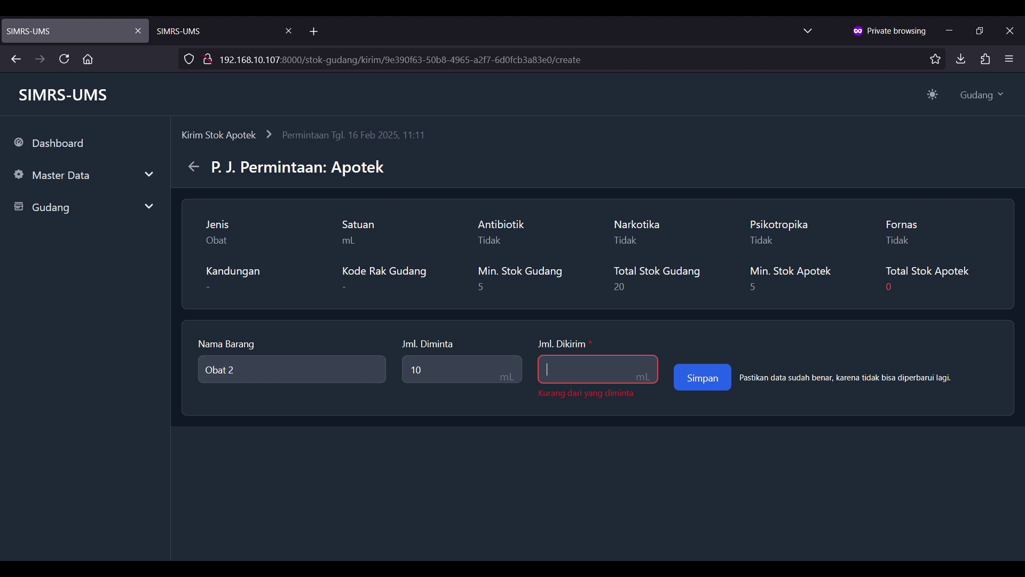
{"action": "type", "text": "15"}
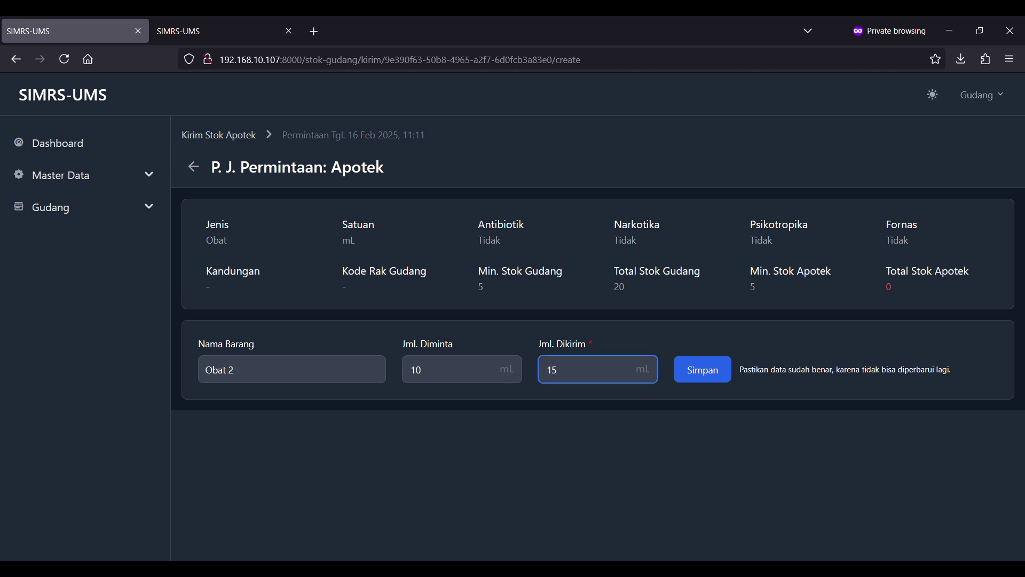
{"action": "key", "text": "BackSpace"}
{"action": "key", "text": "BackSpace"}
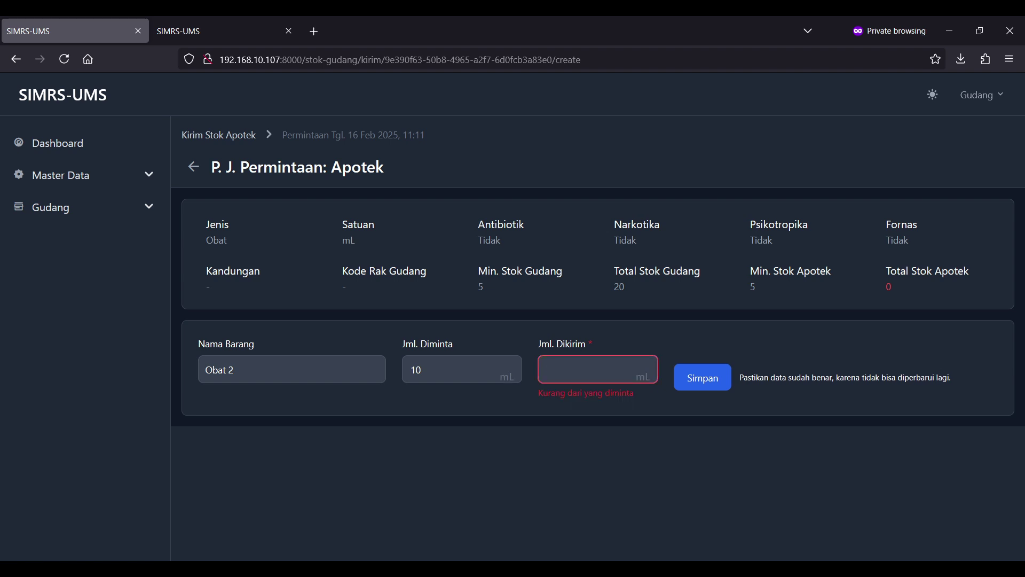
{"action": "type", "text": "40"}
{"action": "key", "text": "BackSpace"}
{"action": "key", "text": "BackSpace"}
{"action": "type", "text": "10"}
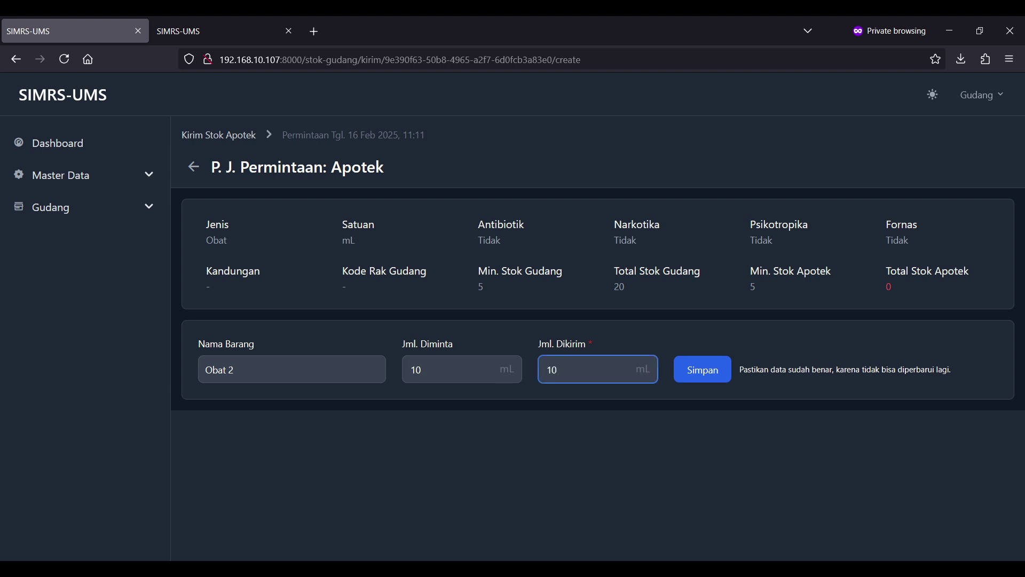
{"action": "left_click", "coordinate": [712, 367]}
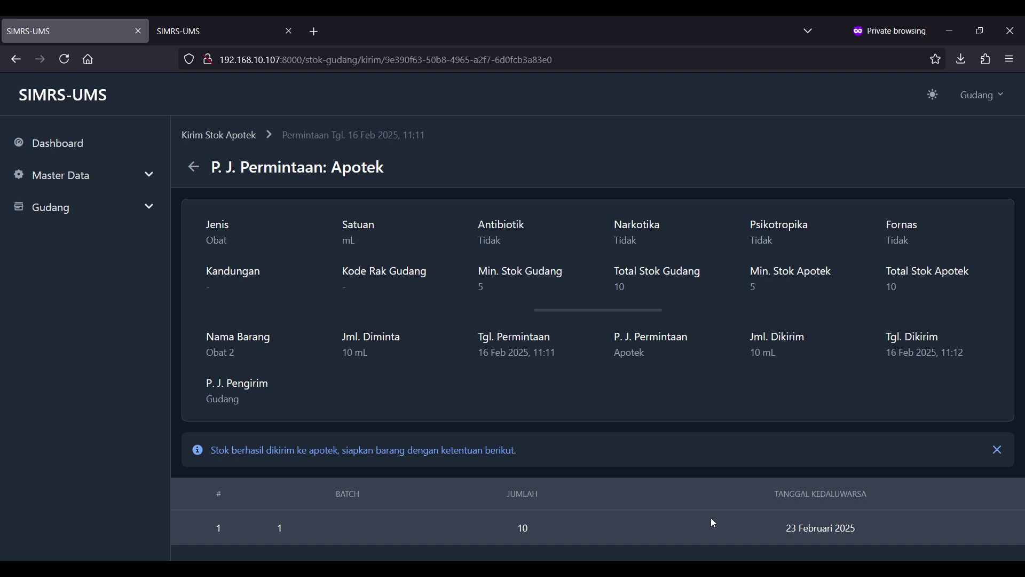
- Check the Obat 2 shipment details, then go to the warehouse Stok Obat dan BHP list
{"action": "left_click_drag", "start_coordinate": [864, 527], "coordinate": [530, 558]}
{"action": "left_click", "coordinate": [530, 559]}
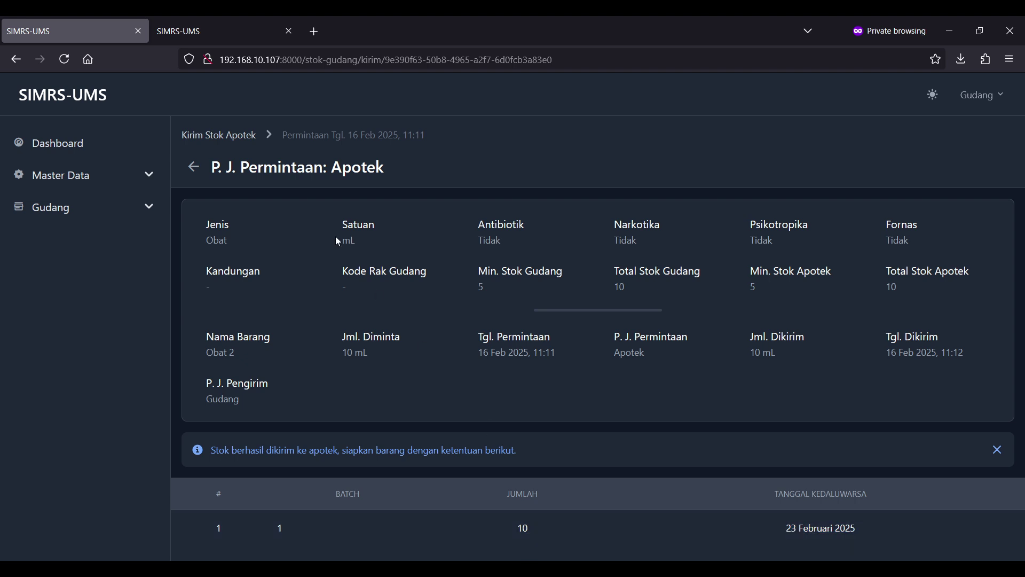
{"action": "left_click", "coordinate": [246, 143]}
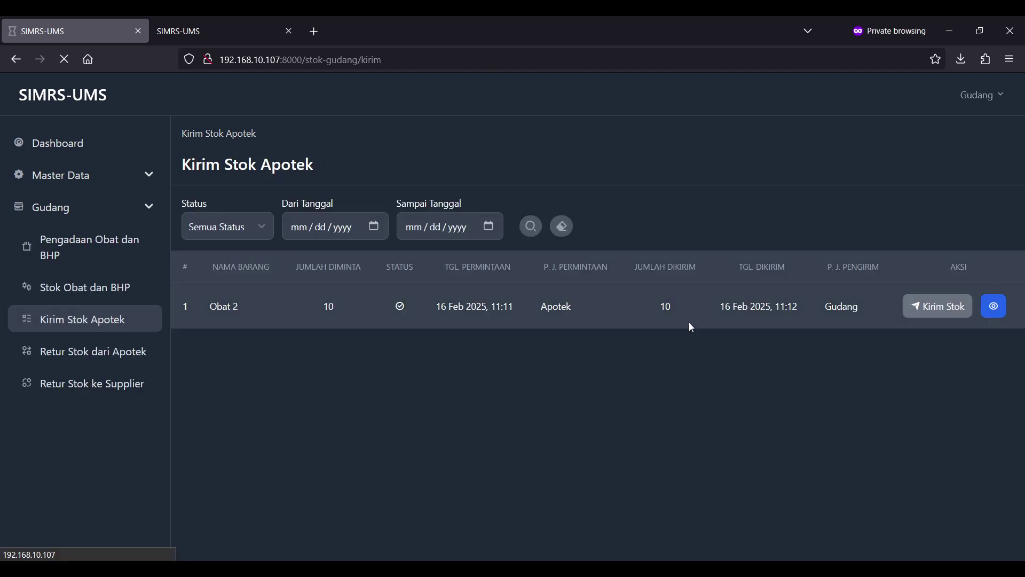
{"action": "left_click", "coordinate": [995, 307]}
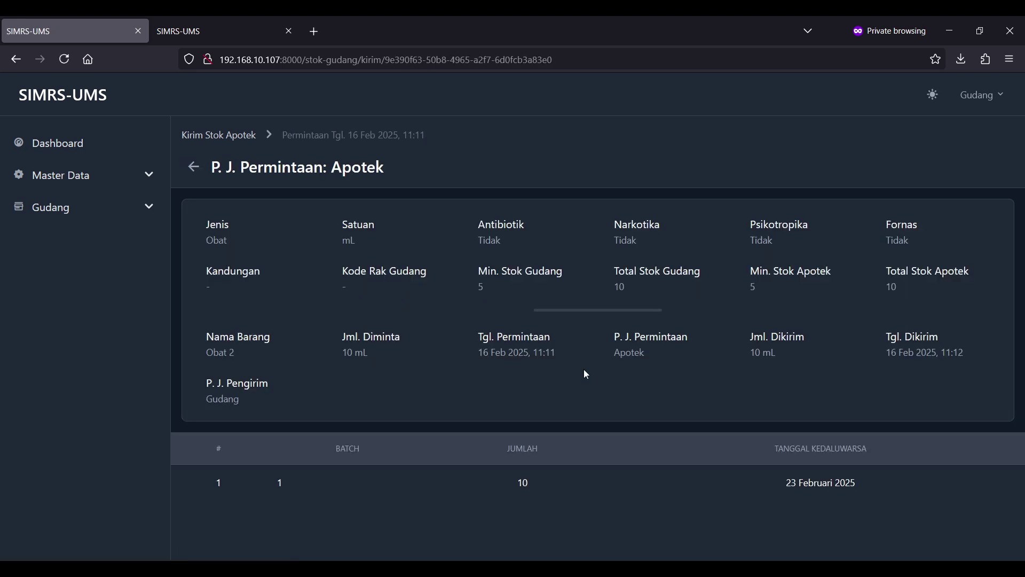
{"action": "left_click", "coordinate": [216, 135]}
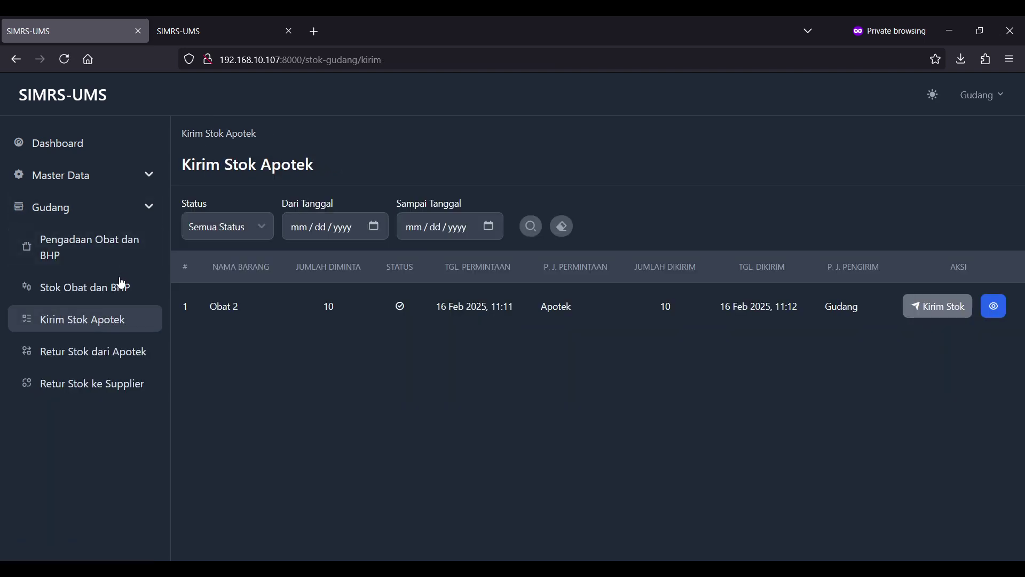
{"action": "left_click", "coordinate": [115, 288]}
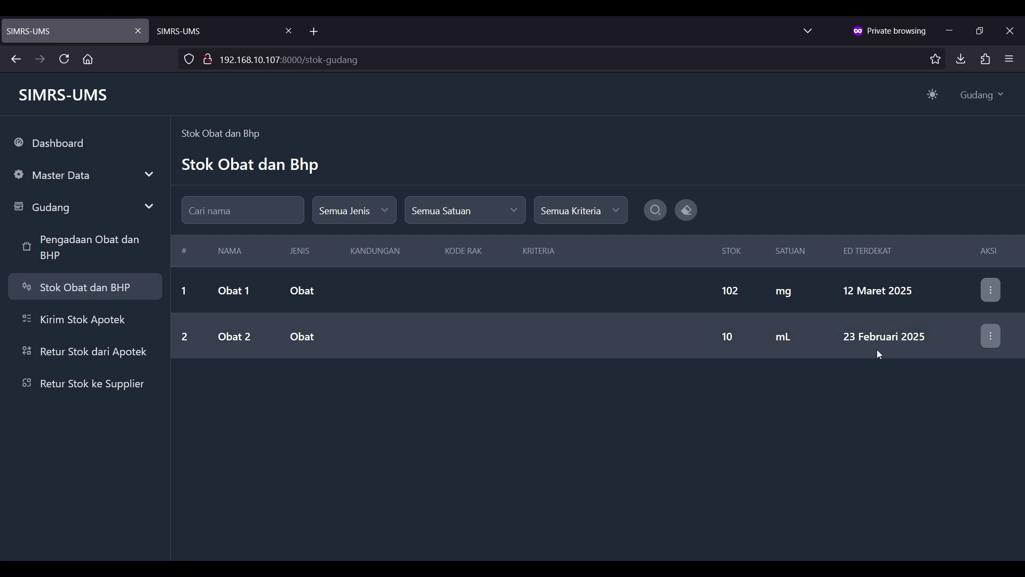
- View Obat 2's Riwayat Stok showing the -10 transfer to Apotek, then open the account menu
{"action": "left_click_drag", "start_coordinate": [755, 344], "coordinate": [928, 338]}
{"action": "left_click", "coordinate": [955, 337]}
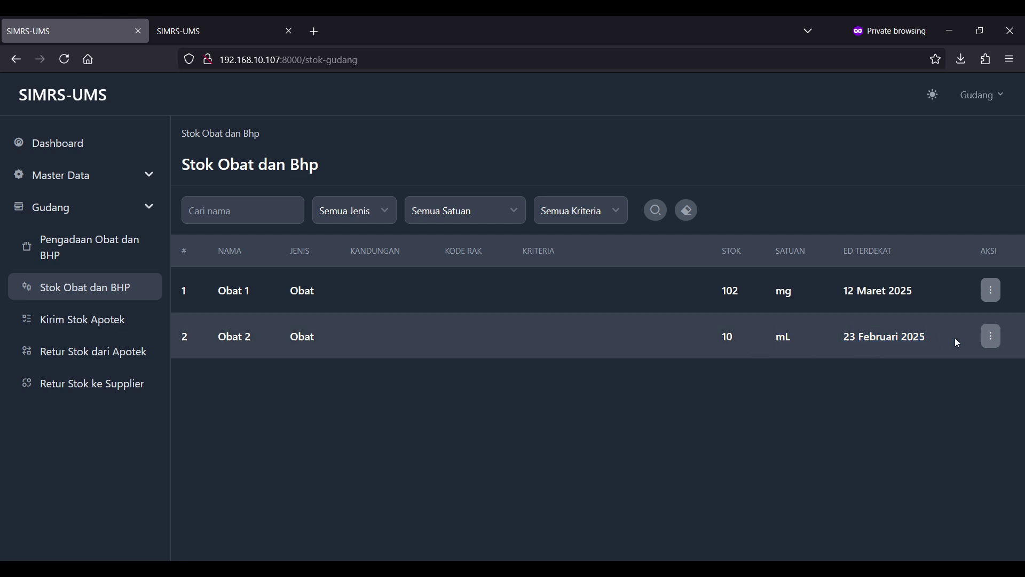
{"action": "left_click", "coordinate": [995, 345]}
{"action": "left_click", "coordinate": [947, 279]}
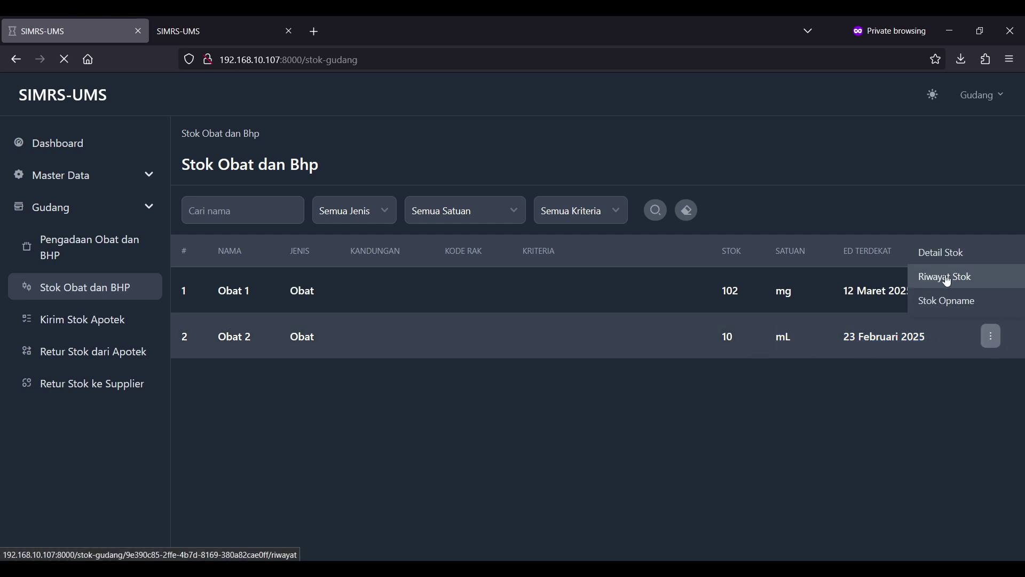
{"action": "left_click_drag", "start_coordinate": [270, 437], "coordinate": [816, 475]}
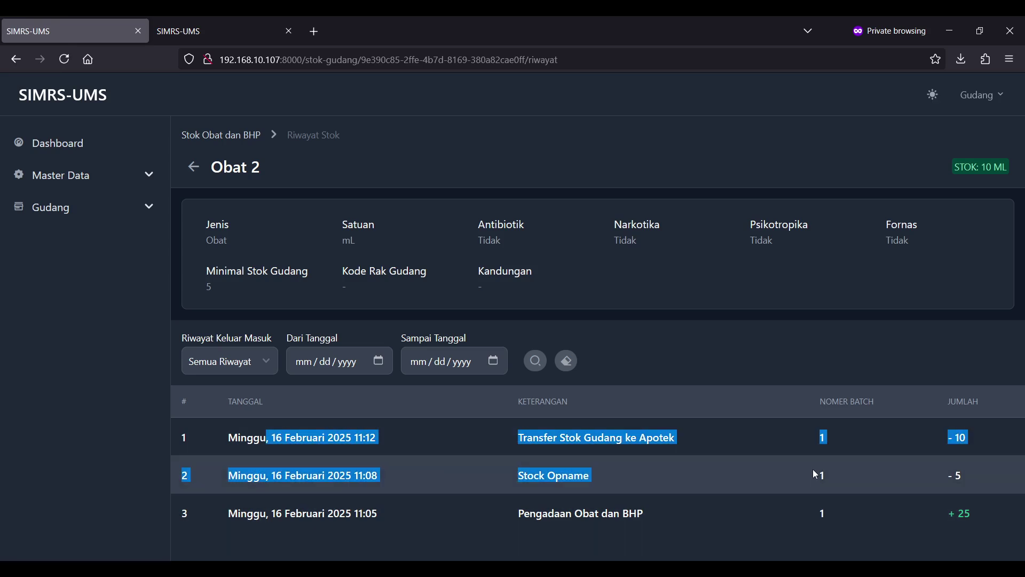
{"action": "left_click", "coordinate": [815, 472]}
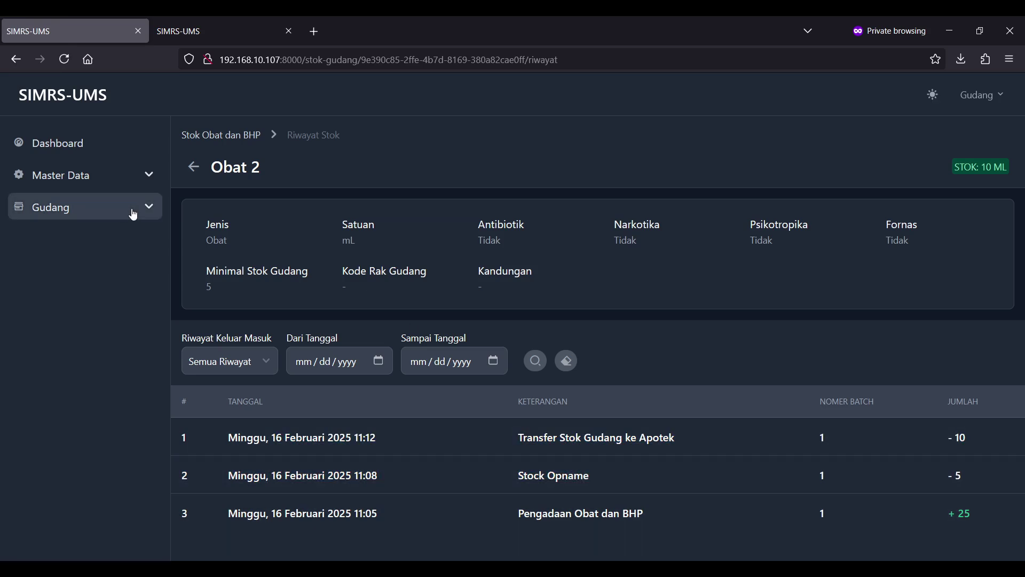
{"action": "left_click", "coordinate": [134, 215]}
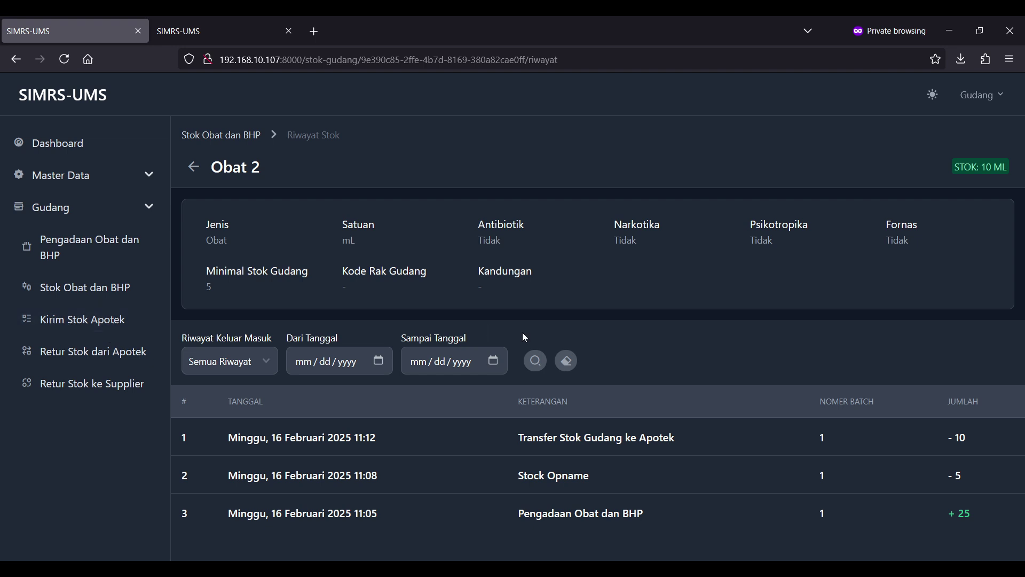
{"action": "left_click", "coordinate": [983, 94]}
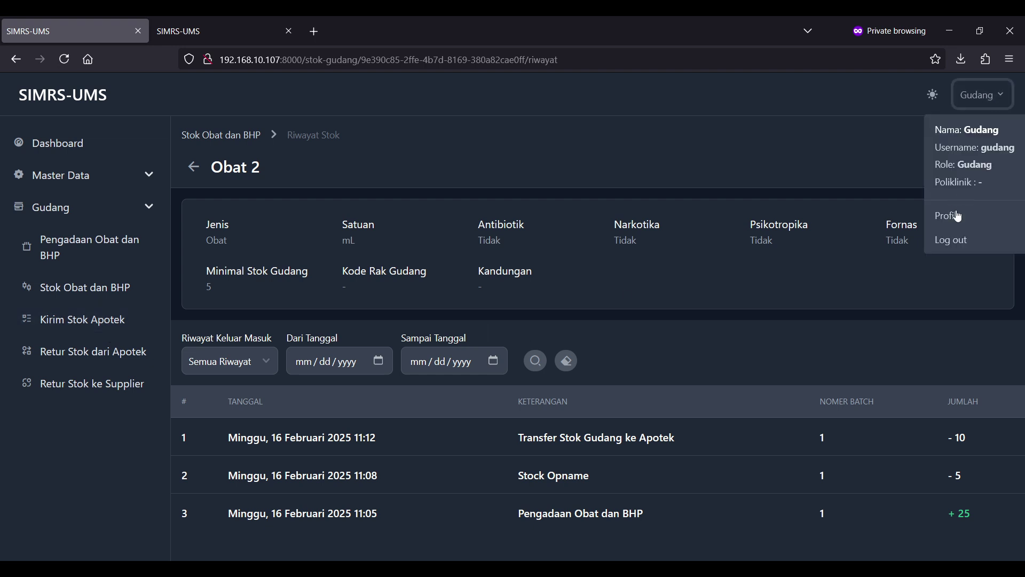
- Log out of Gudang and sign in as the apotek user with its password
{"action": "left_click", "coordinate": [957, 241]}
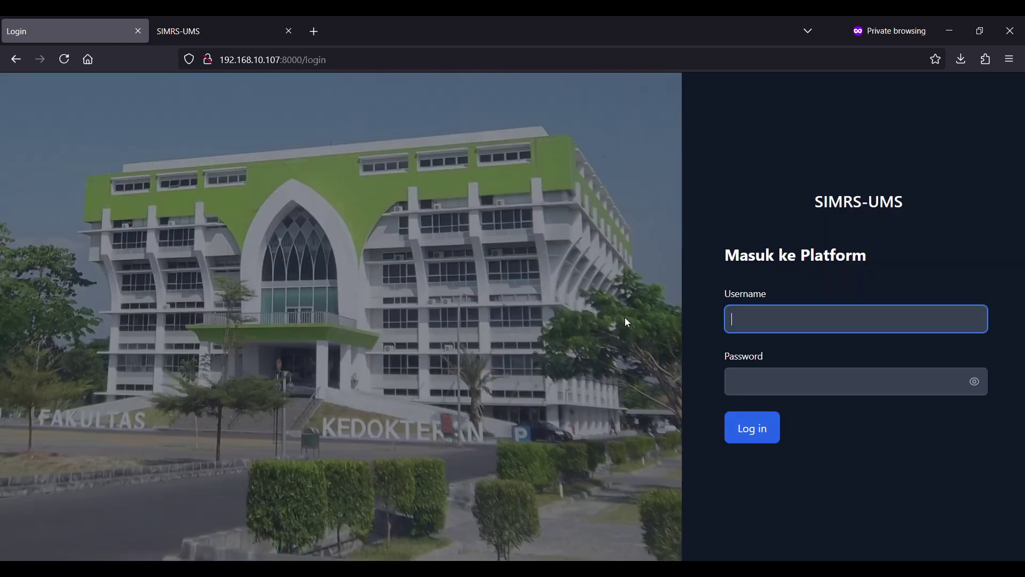
{"action": "type", "text": "apotek"}
{"action": "key", "text": "Tab"}
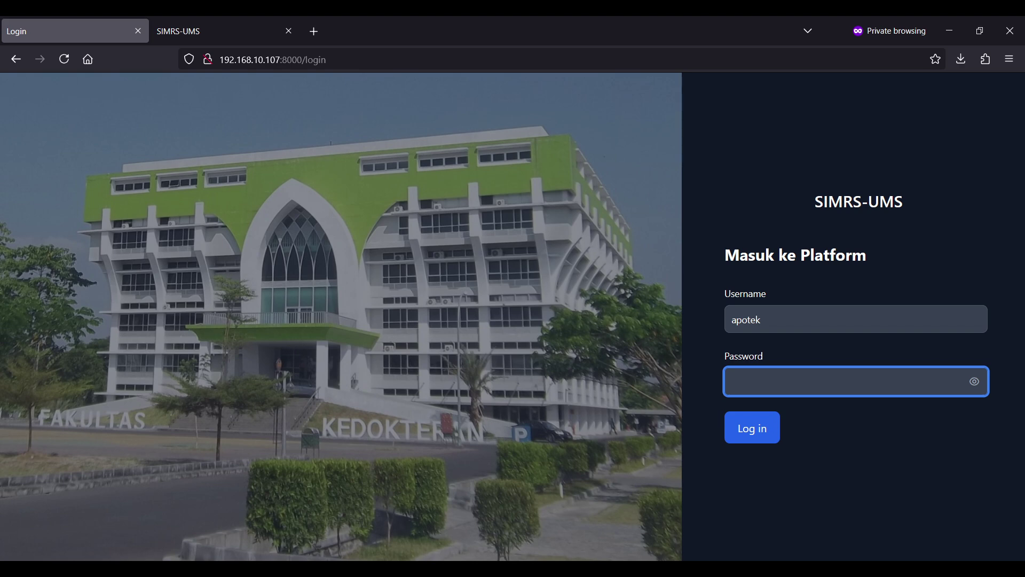
{"action": "type", "text": "password"}
{"action": "key", "text": "Return"}
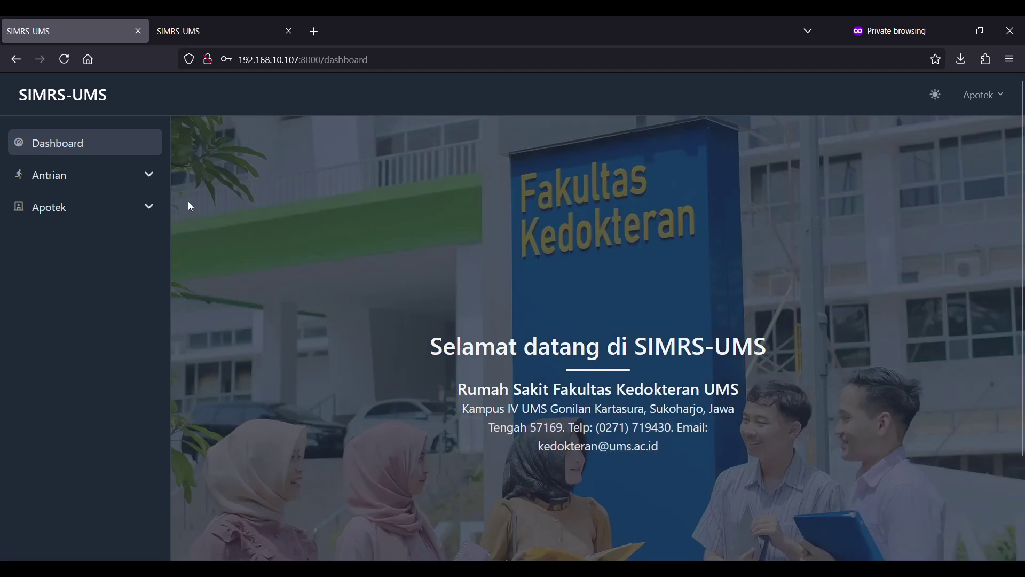
- Open Apotek > Retur Stok ke Gudang and start a new return
{"action": "left_click", "coordinate": [107, 207]}
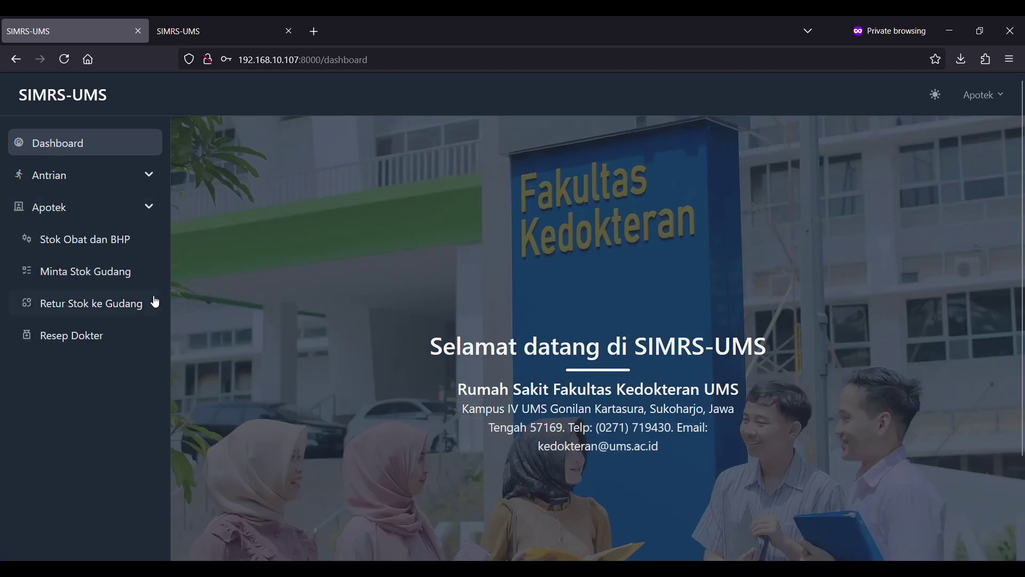
{"action": "left_click", "coordinate": [116, 303]}
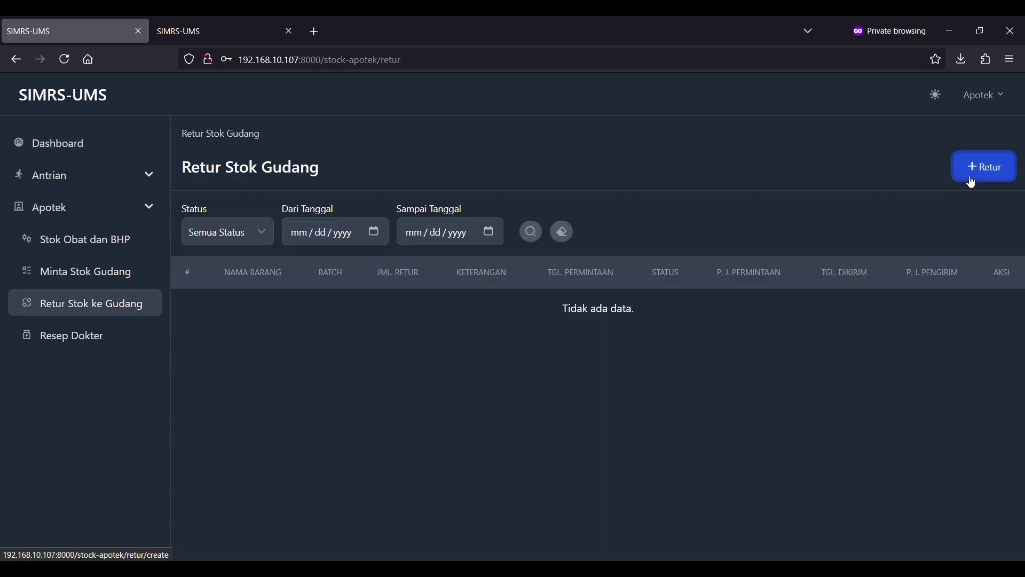
{"action": "left_click", "coordinate": [972, 172]}
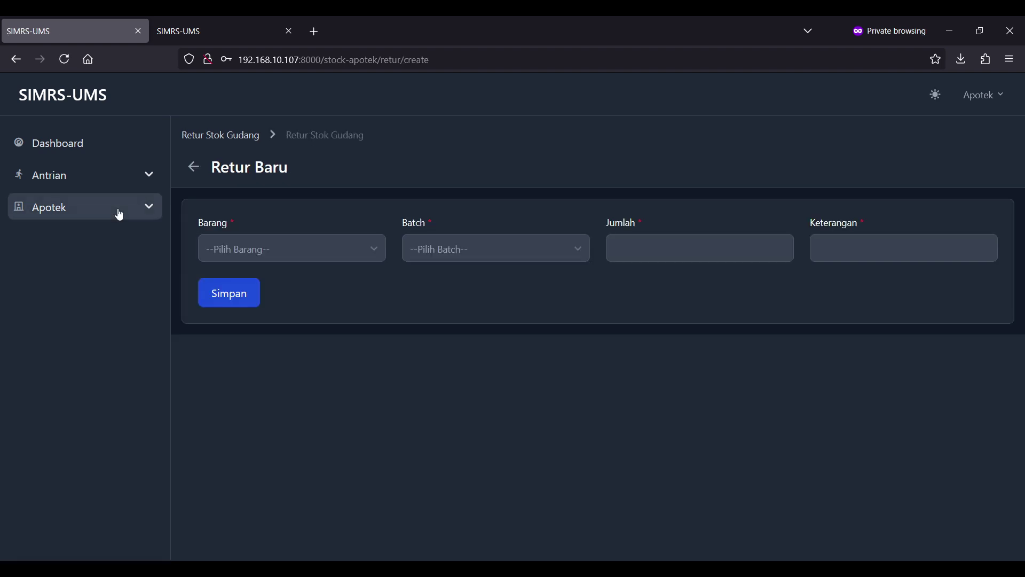
- Save a return of 2 mL of Obat 2, batch 1, with reason 'rusak'
{"action": "left_click", "coordinate": [120, 215]}
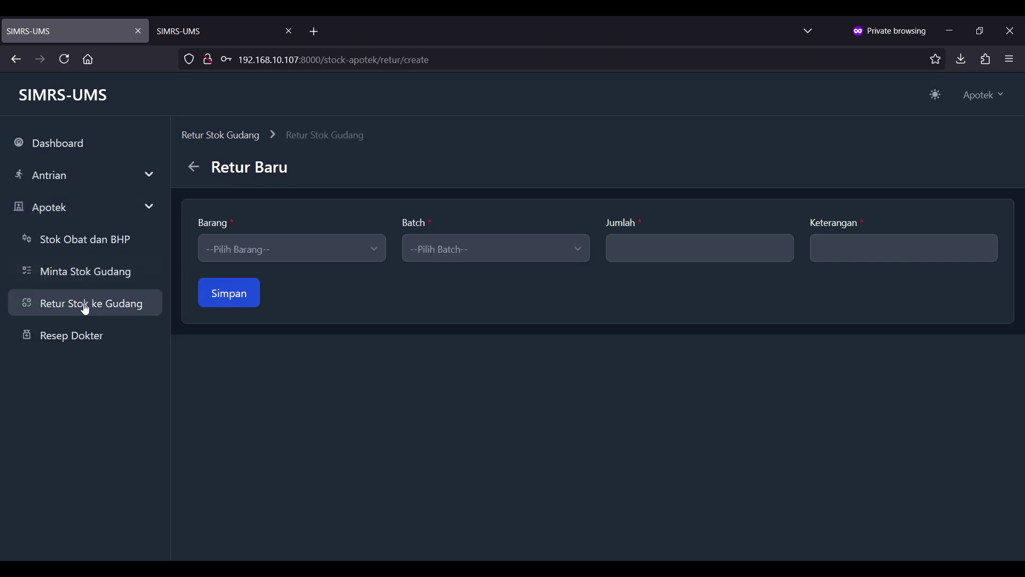
{"action": "left_click", "coordinate": [220, 135]}
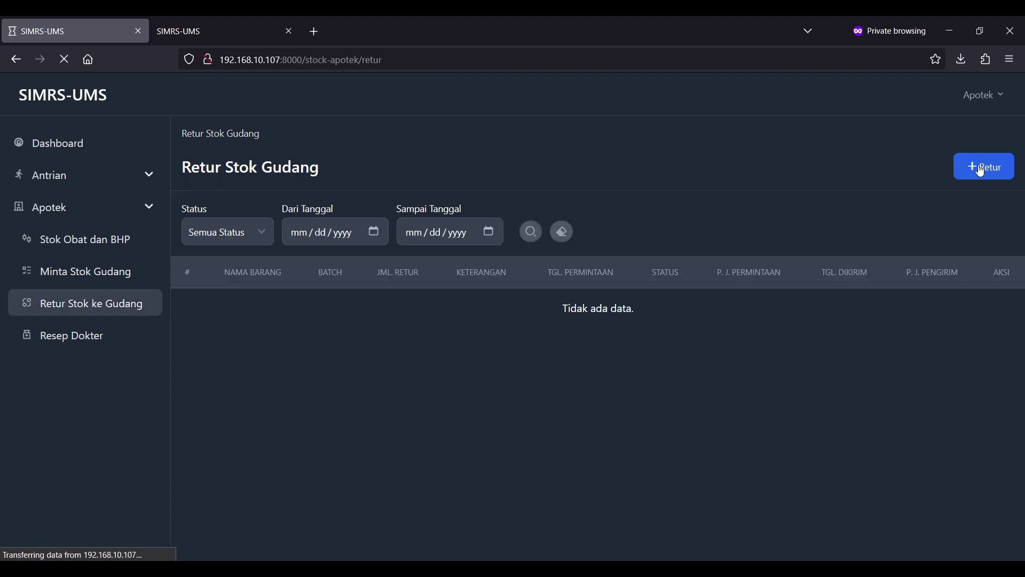
{"action": "left_click", "coordinate": [982, 171]}
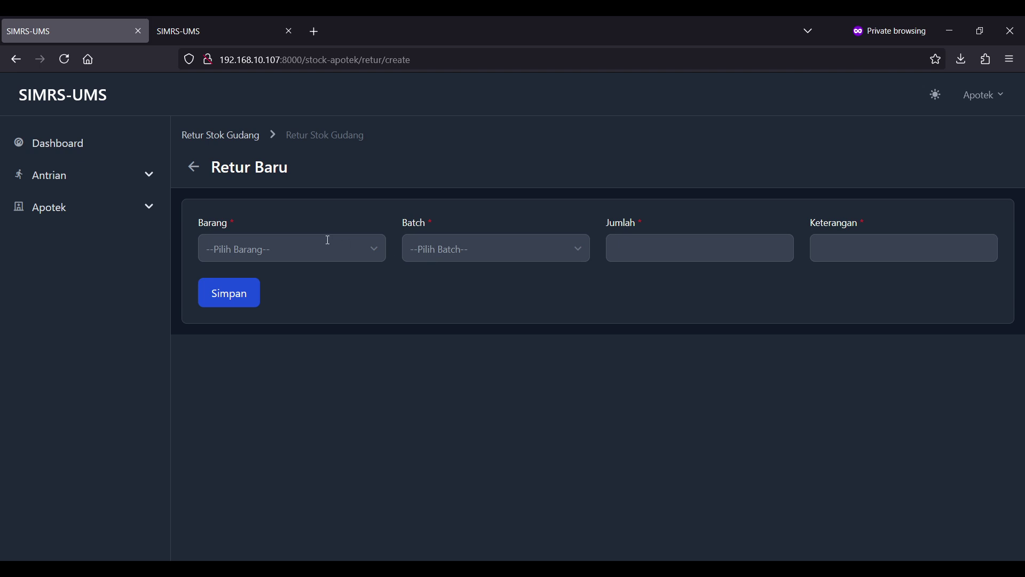
{"action": "left_click", "coordinate": [328, 240]}
{"action": "left_click", "coordinate": [287, 290]}
{"action": "left_click", "coordinate": [476, 246]}
{"action": "left_click", "coordinate": [472, 274]}
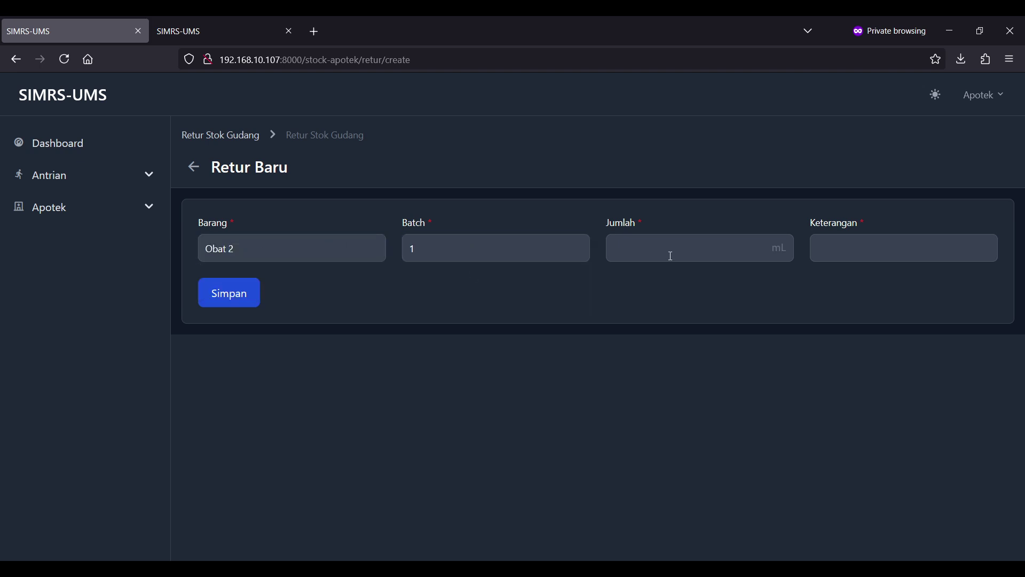
{"action": "left_click", "coordinate": [671, 256]}
{"action": "type", "text": "2"}
{"action": "left_click", "coordinate": [853, 248]}
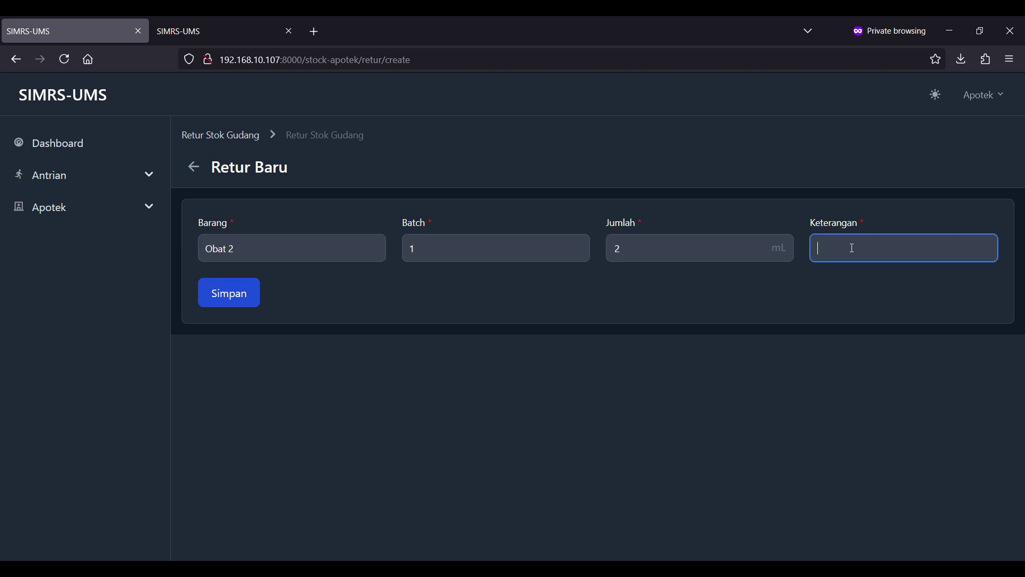
{"action": "type", "text": "rusak"}
{"action": "left_click", "coordinate": [238, 297]}
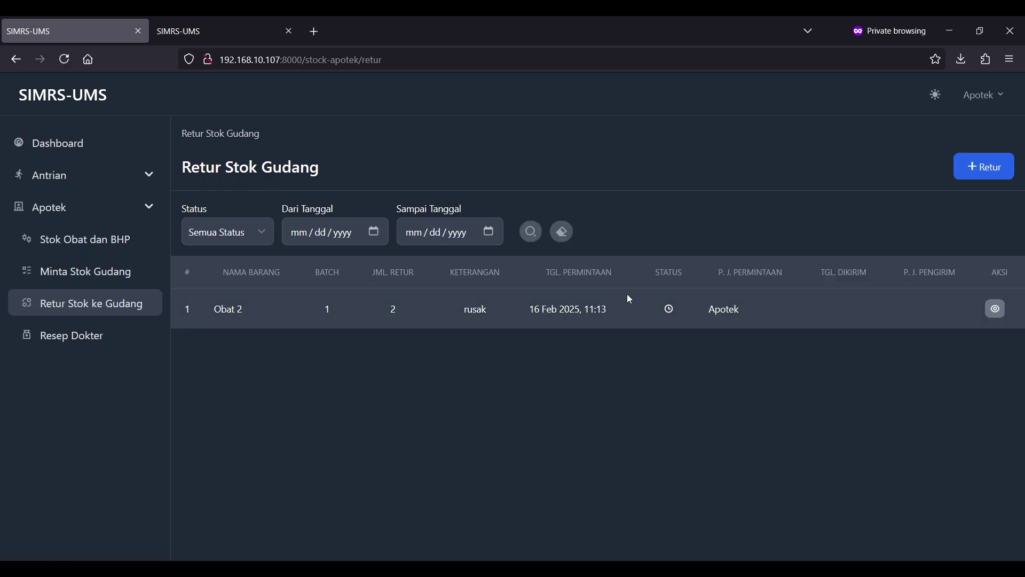
- Log out of Apotek, sign in as gudang with its password, and open Retur Stok dari Apotek
{"action": "left_click", "coordinate": [1001, 100]}
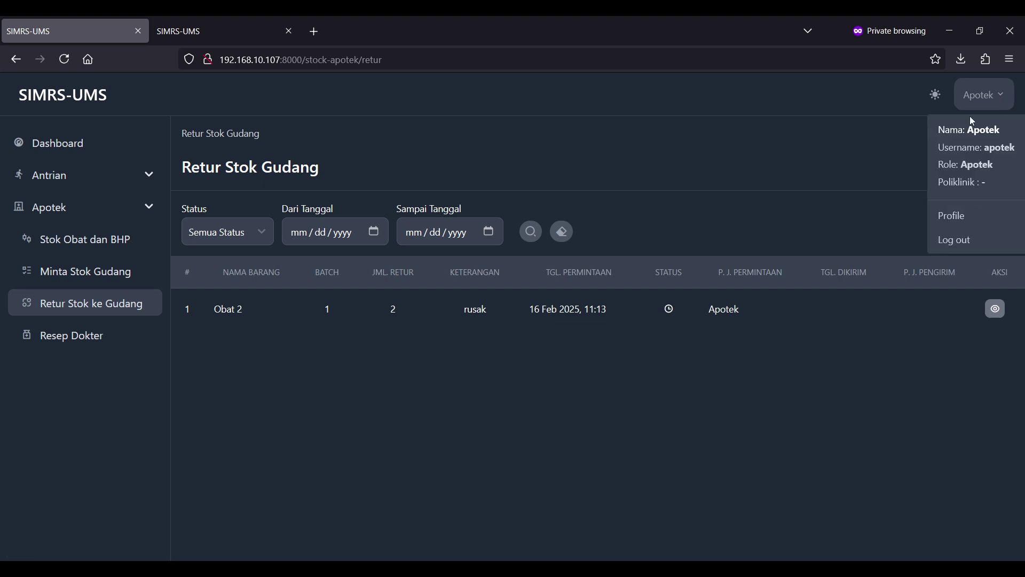
{"action": "left_click", "coordinate": [947, 238]}
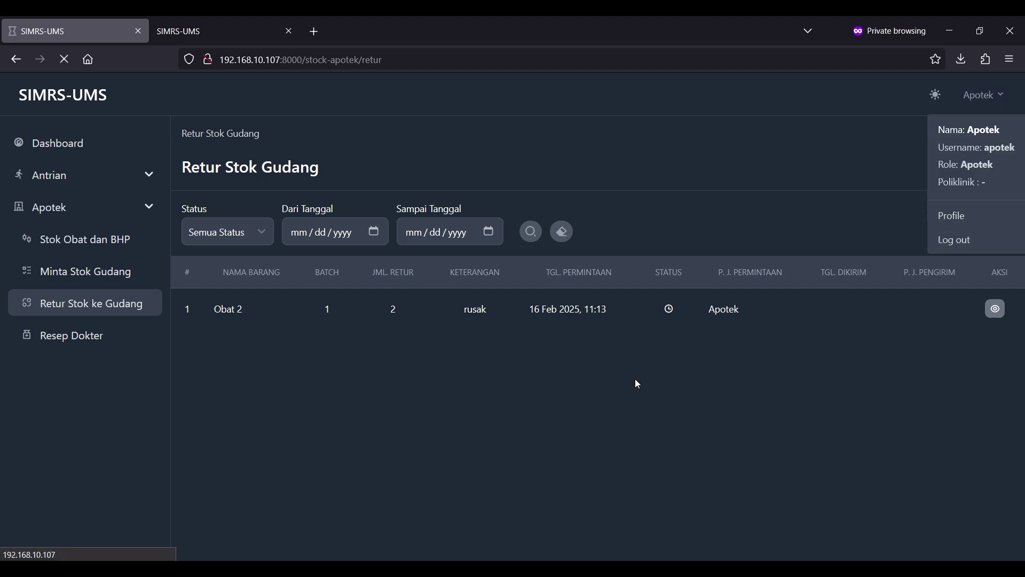
{"action": "type", "text": "gudang"}
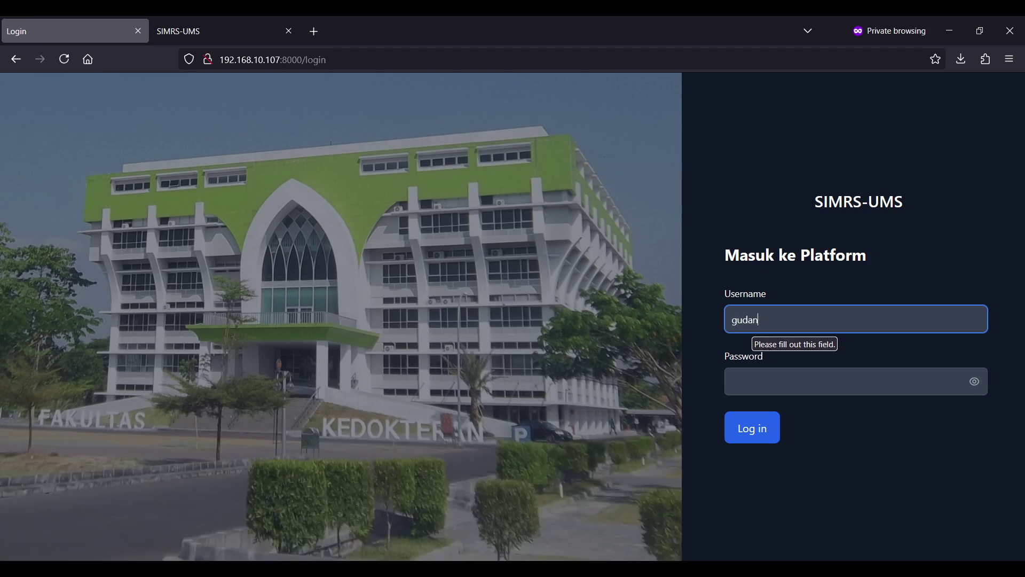
{"action": "key", "text": "Tab"}
{"action": "type", "text": "12345678"}
{"action": "key", "text": "Return"}
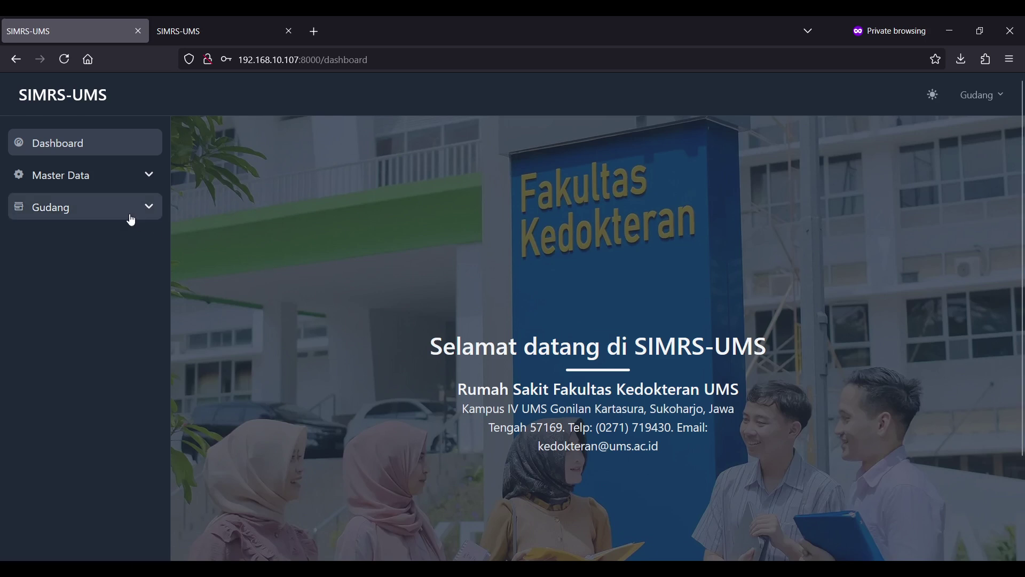
{"action": "left_click", "coordinate": [132, 220]}
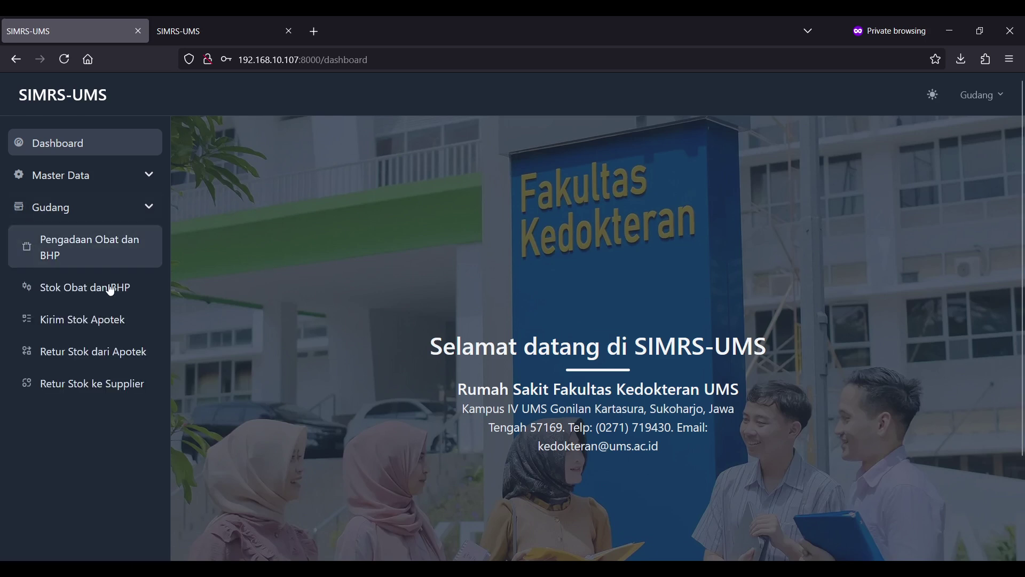
{"action": "left_click", "coordinate": [117, 351]}
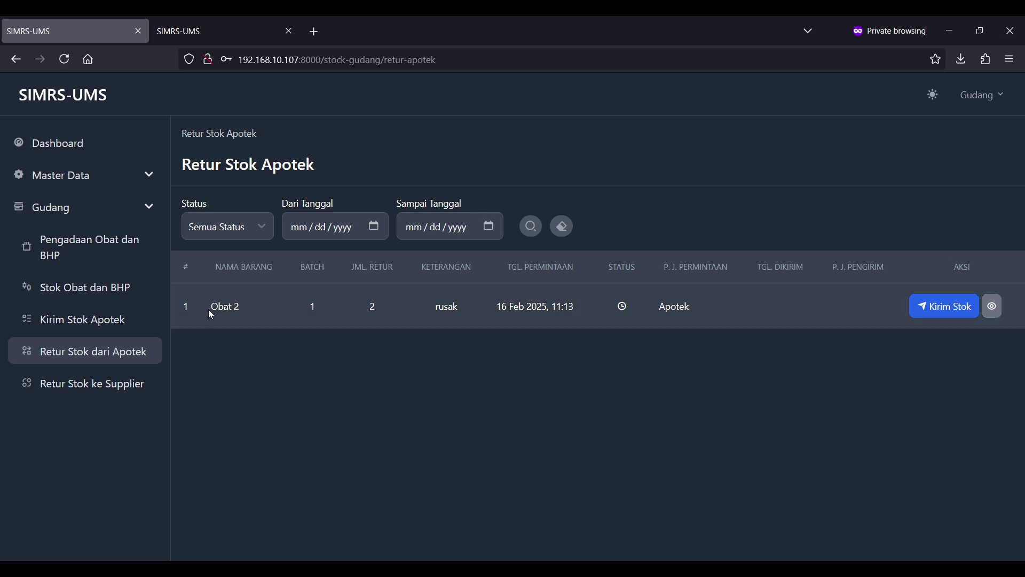
- Send 2 mL of Obat 2 batch 1 to settle the rusak return, then go back to the list
{"action": "left_click_drag", "start_coordinate": [208, 309], "coordinate": [692, 331]}
{"action": "left_click", "coordinate": [692, 331]}
{"action": "left_click", "coordinate": [952, 312]}
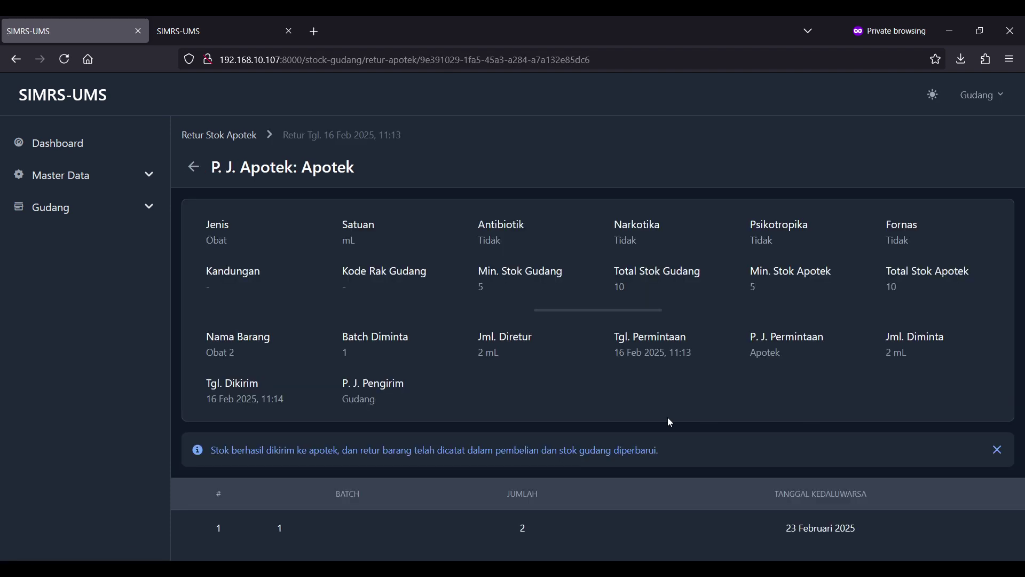
{"action": "left_click_drag", "start_coordinate": [906, 533], "coordinate": [328, 535]}
{"action": "left_click", "coordinate": [328, 535]}
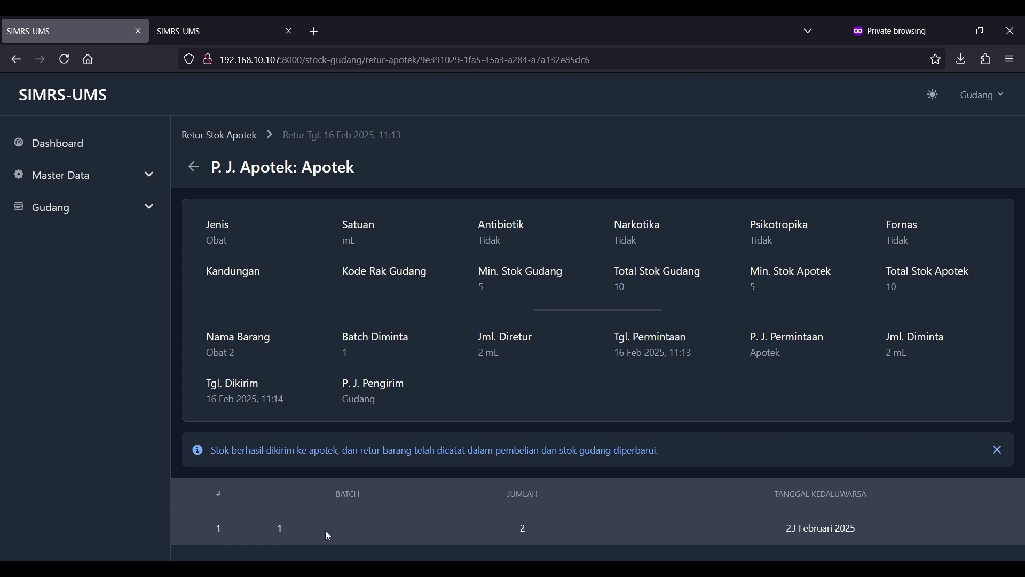
{"action": "left_click_drag", "start_coordinate": [287, 450], "coordinate": [533, 450]}
{"action": "left_click", "coordinate": [533, 451]}
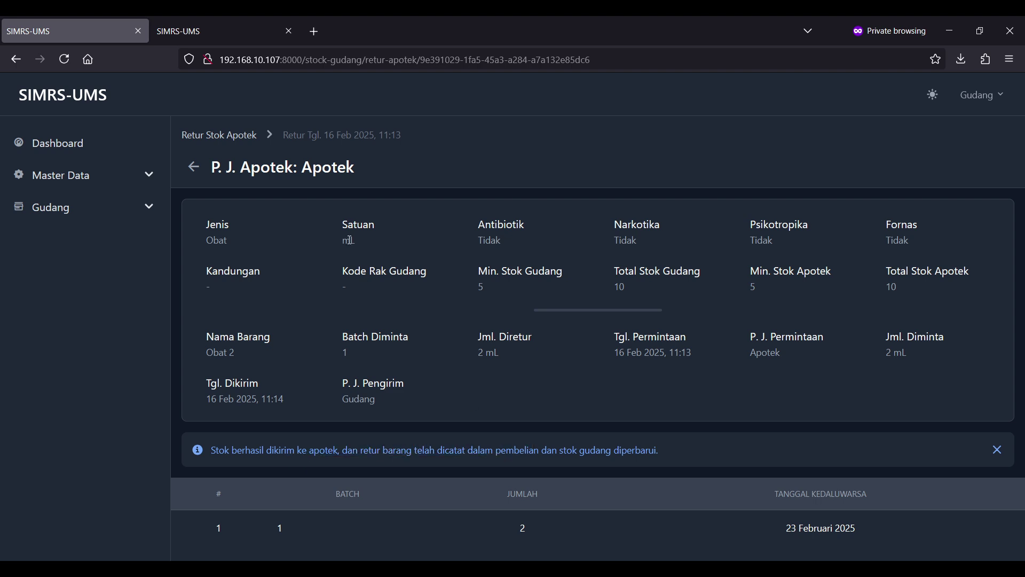
{"action": "left_click", "coordinate": [235, 138]}
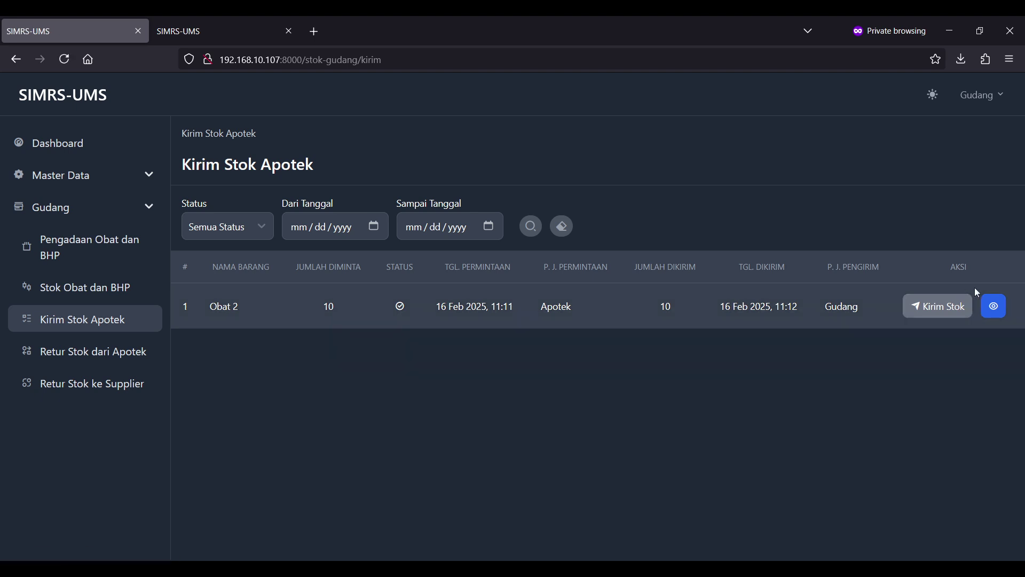
{"action": "left_click", "coordinate": [996, 309]}
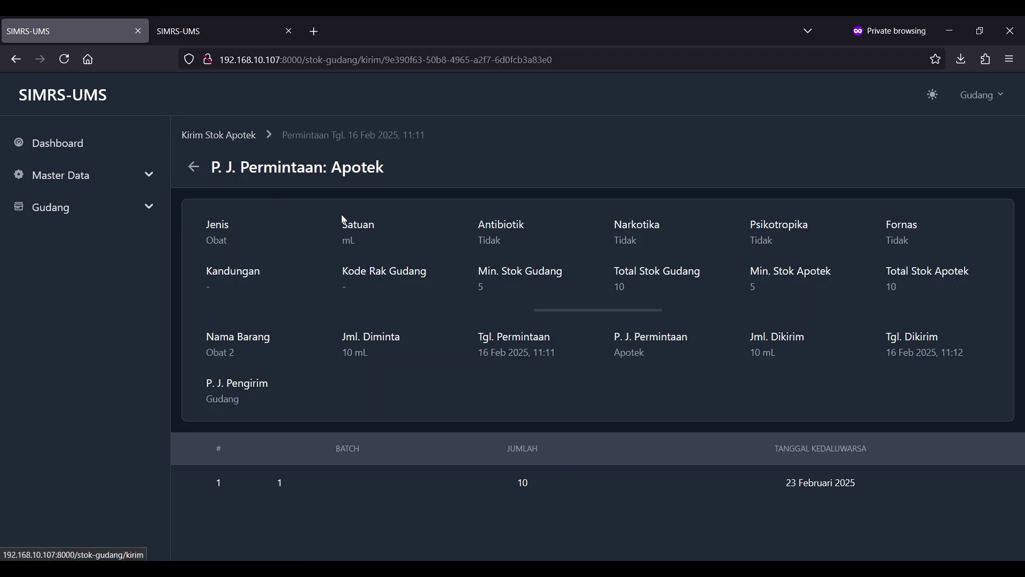
{"action": "left_click_drag", "start_coordinate": [676, 349], "coordinate": [606, 343]}
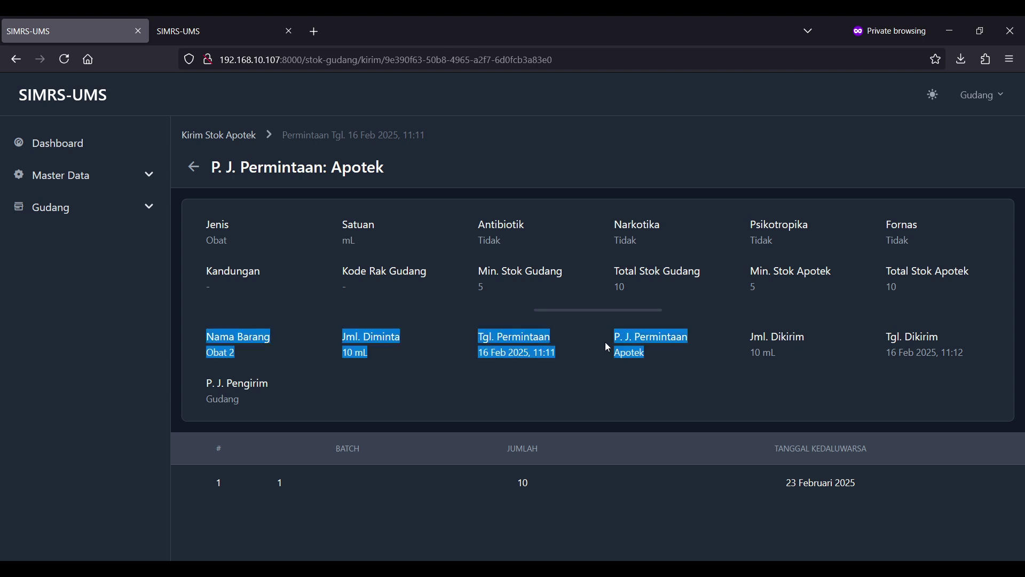
{"action": "left_click", "coordinate": [605, 343]}
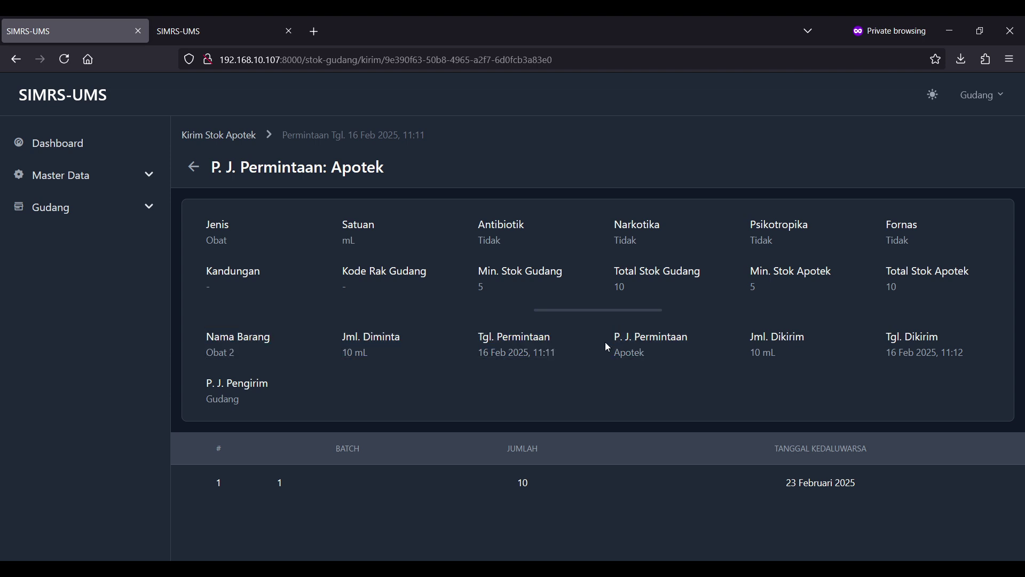
{"action": "left_click", "coordinate": [236, 136]}
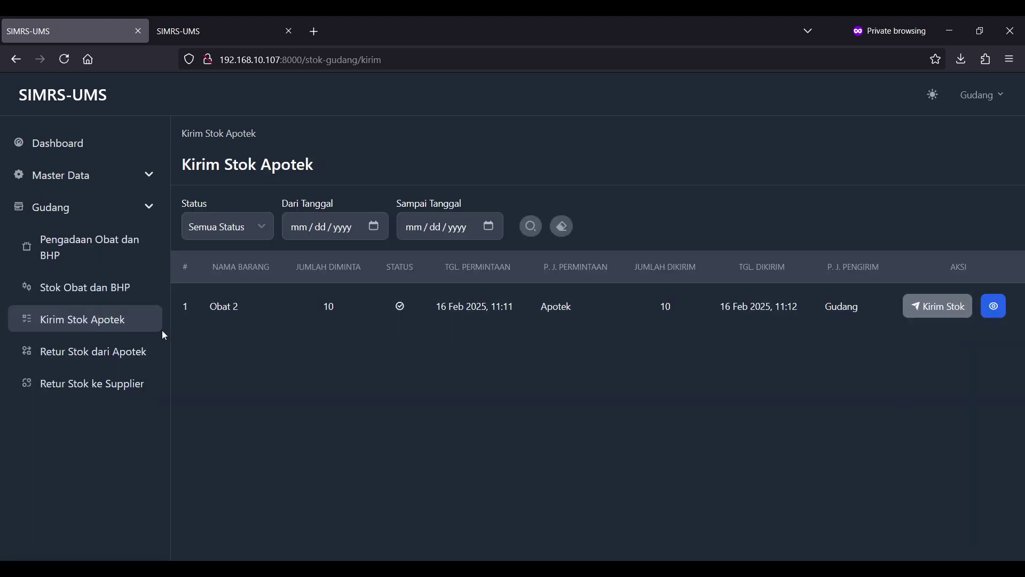
- Open Obat 2's Riwayat Stok from the warehouse Stok Obat dan BHP list
{"action": "left_click", "coordinate": [88, 292]}
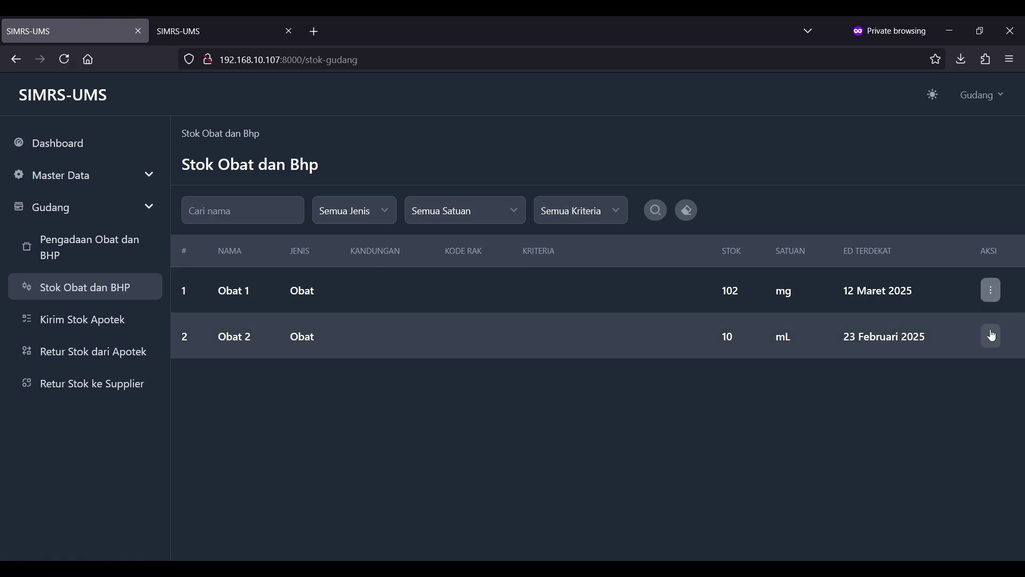
{"action": "left_click", "coordinate": [991, 336]}
{"action": "left_click", "coordinate": [969, 278]}
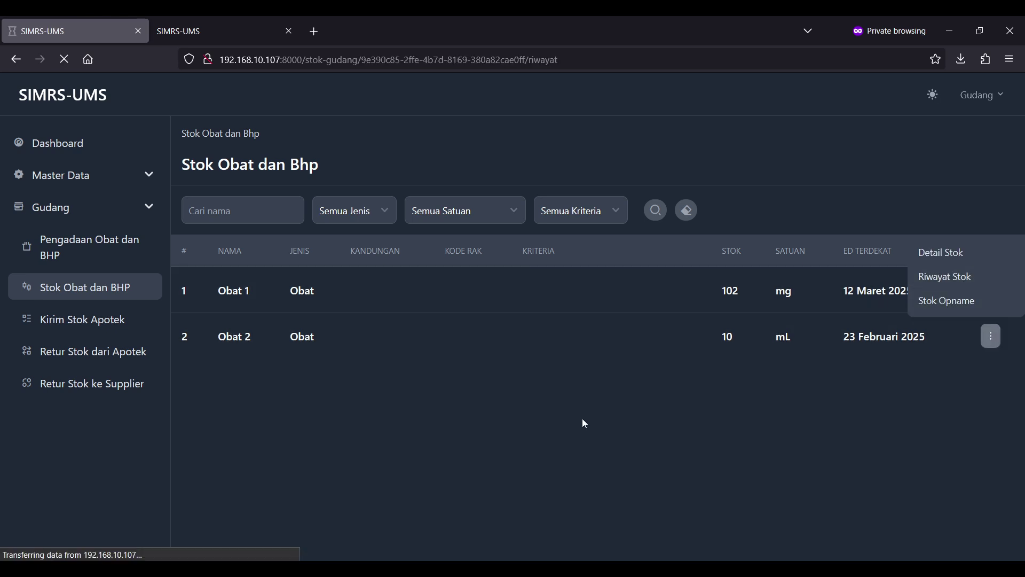
{"action": "scroll", "coordinate": [583, 419], "scroll_direction": "down", "scroll_amount": 1}
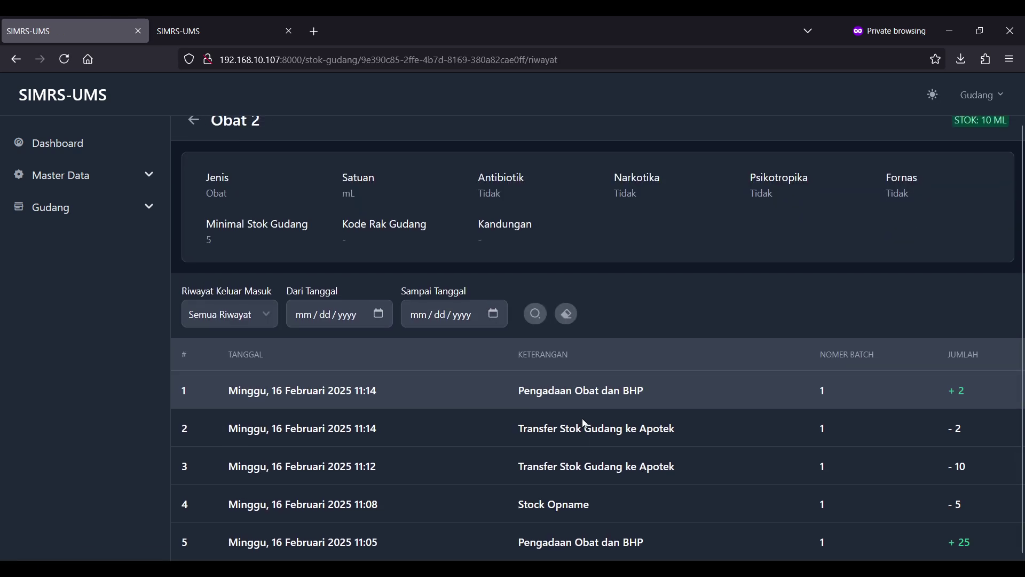
- Filter the history to Riwayat Keluar, check the 10 mL transfer, and return to the stock list
{"action": "left_click", "coordinate": [238, 319]}
{"action": "left_click", "coordinate": [230, 378]}
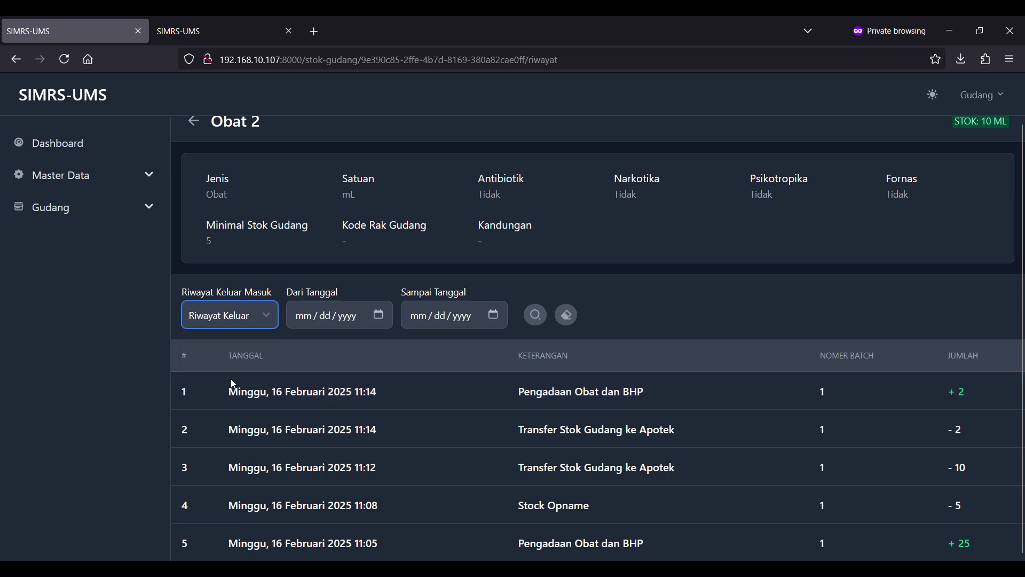
{"action": "left_click", "coordinate": [536, 315]}
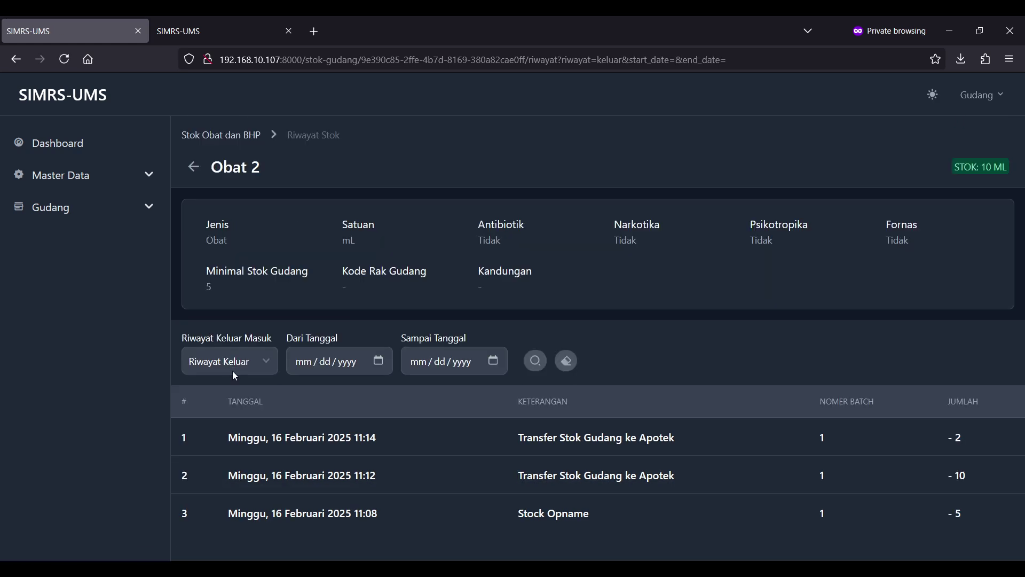
{"action": "left_click_drag", "start_coordinate": [504, 436], "coordinate": [647, 438]}
{"action": "left_click", "coordinate": [703, 445]}
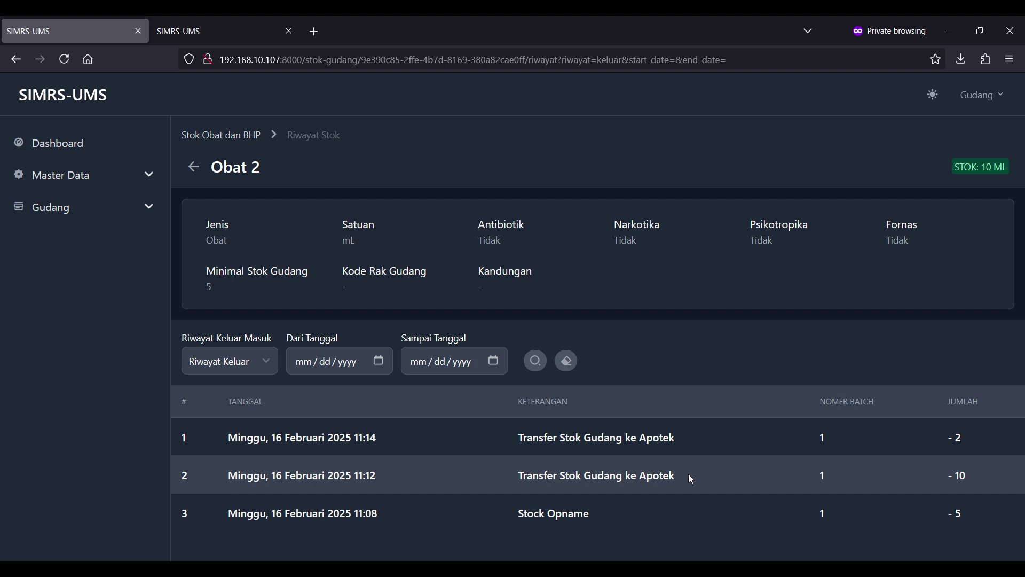
{"action": "left_click_drag", "start_coordinate": [689, 475], "coordinate": [514, 477]}
{"action": "left_click", "coordinate": [513, 478]}
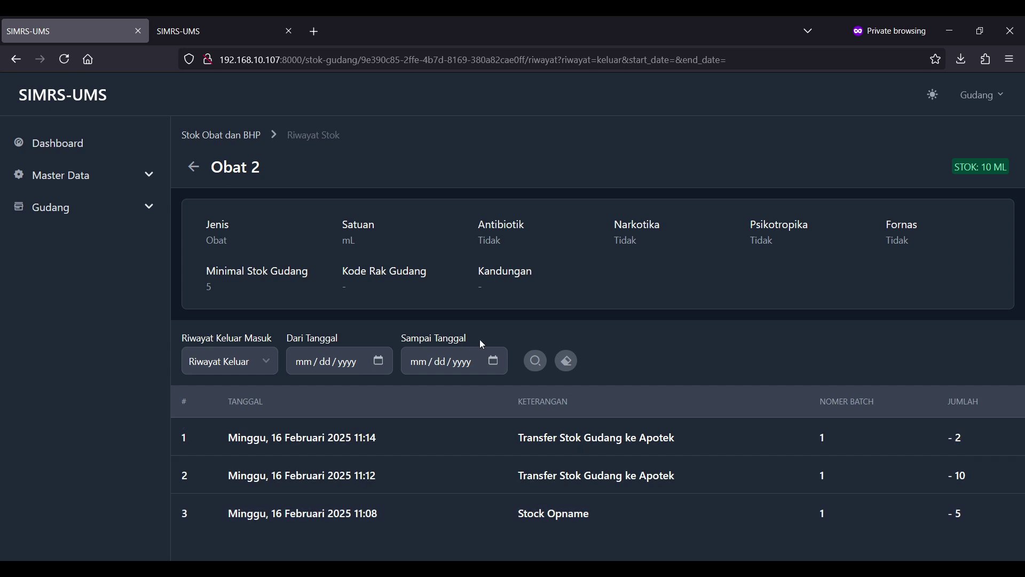
{"action": "left_click", "coordinate": [228, 137]}
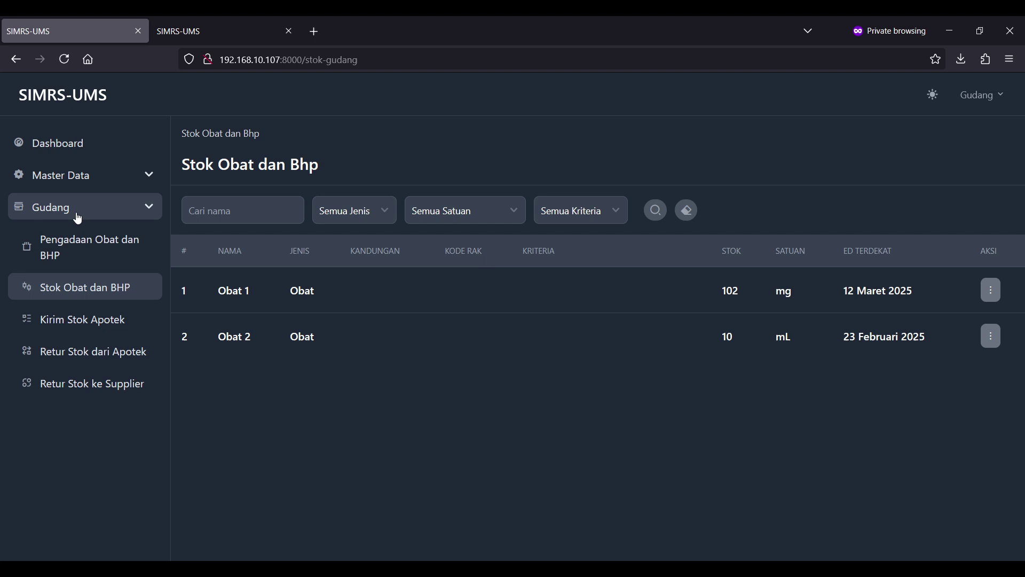